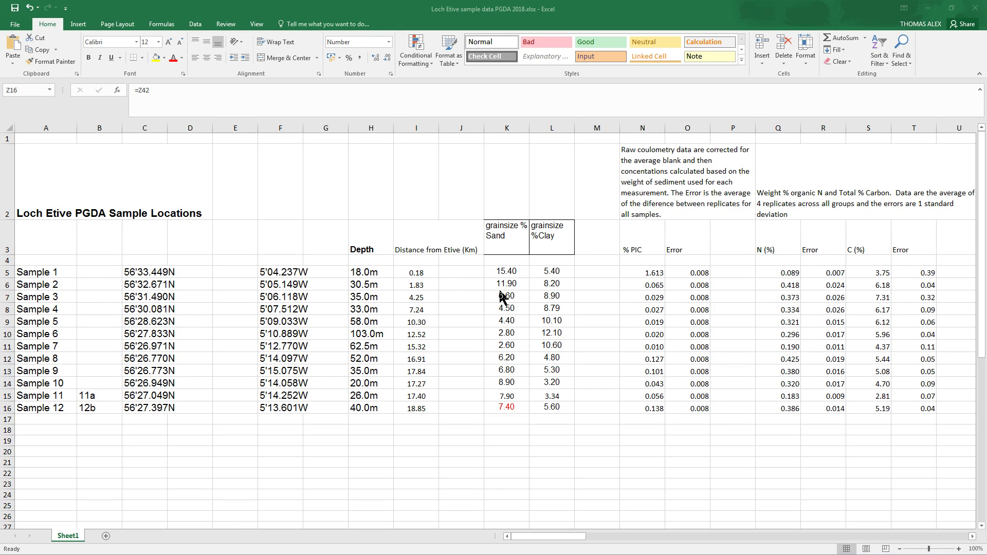
# - Freeze the panes at cell B4 so the header rows and the sample name column stay in view
pyautogui.moveTo(555, 542); pyautogui.dragTo(522, 535)
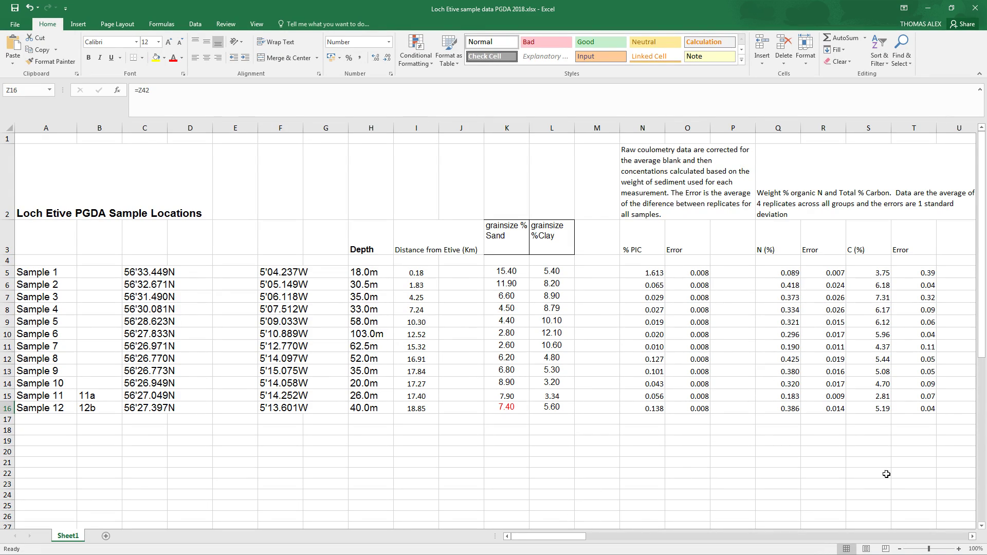
pyautogui.moveTo(549, 536); pyautogui.dragTo(507, 537)
pyautogui.click(101, 260)
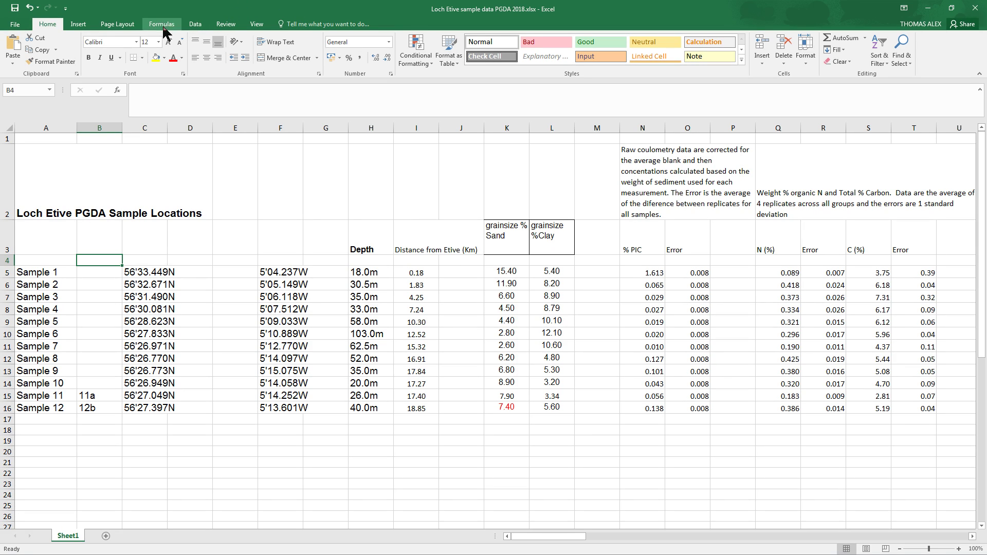
pyautogui.click(256, 25)
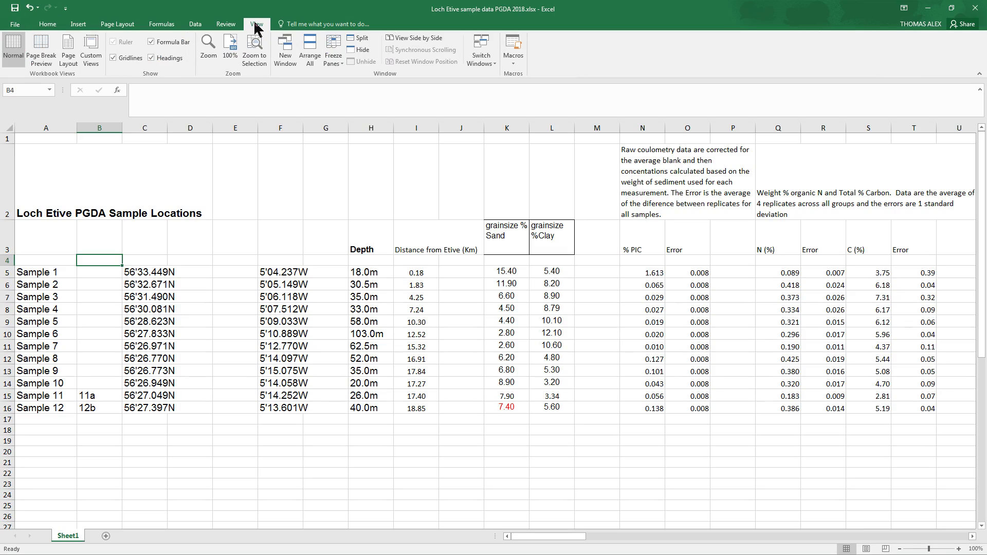
pyautogui.click(333, 56)
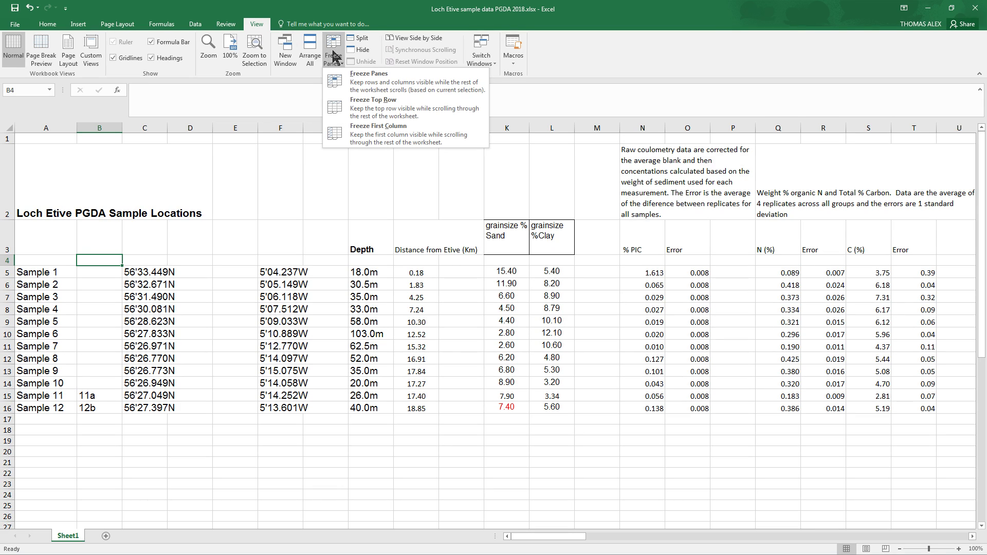
pyautogui.click(401, 85)
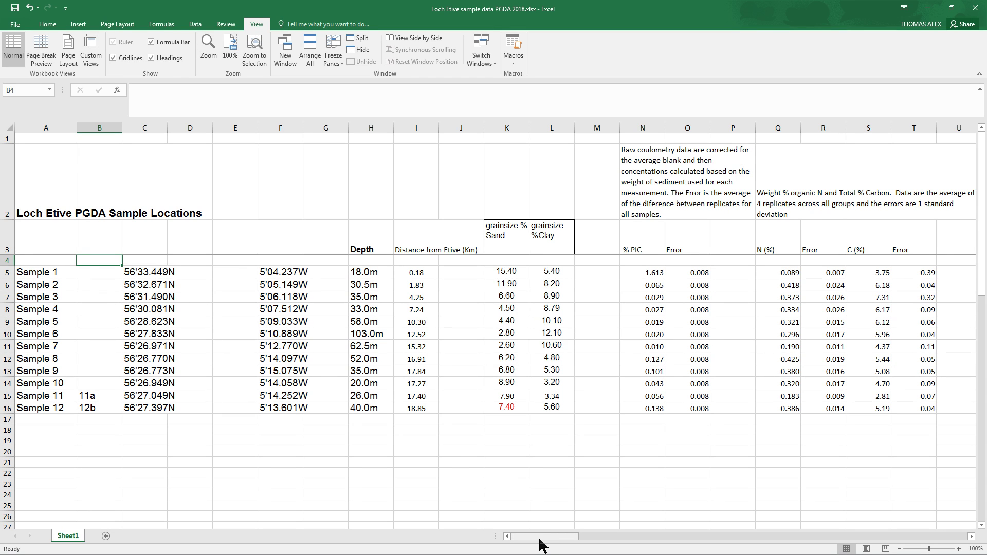
# - Insert a plain scatter chart of the SiO2 and CaO values for Samples 1 to 12 and move it below the upper data rows
pyautogui.moveTo(535, 537); pyautogui.dragTo(621, 536)
pyautogui.moveTo(979, 252)
pyautogui.mouseDown()
pyautogui.moveTo(982, 284)
pyautogui.moveTo(982, 260)
pyautogui.mouseUp()
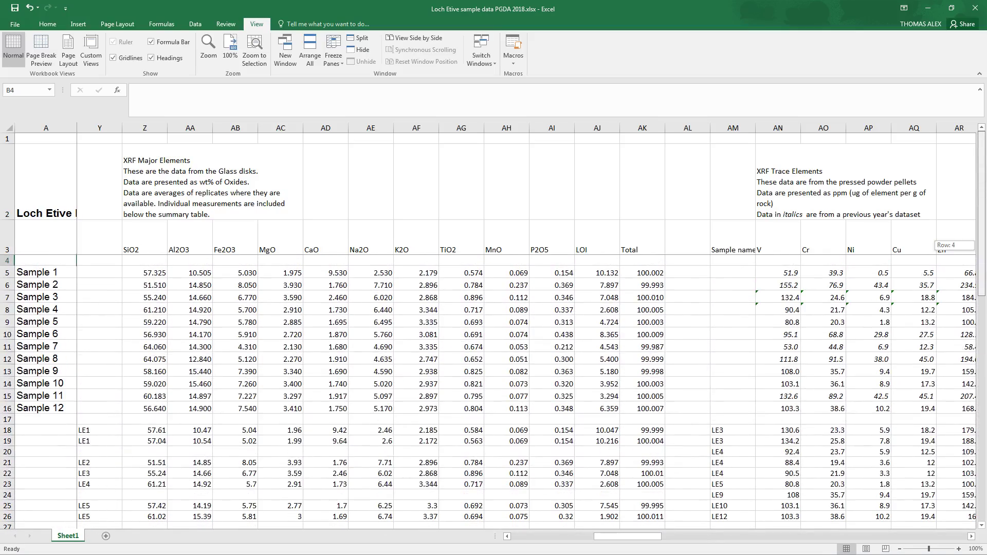
pyautogui.moveTo(651, 537); pyautogui.dragTo(624, 540)
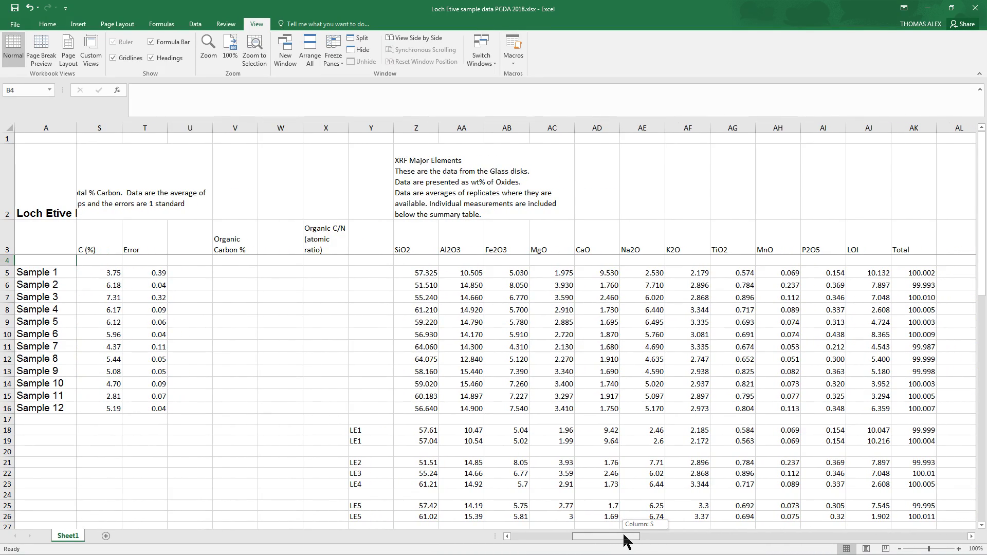
pyautogui.moveTo(624, 541); pyautogui.dragTo(637, 536)
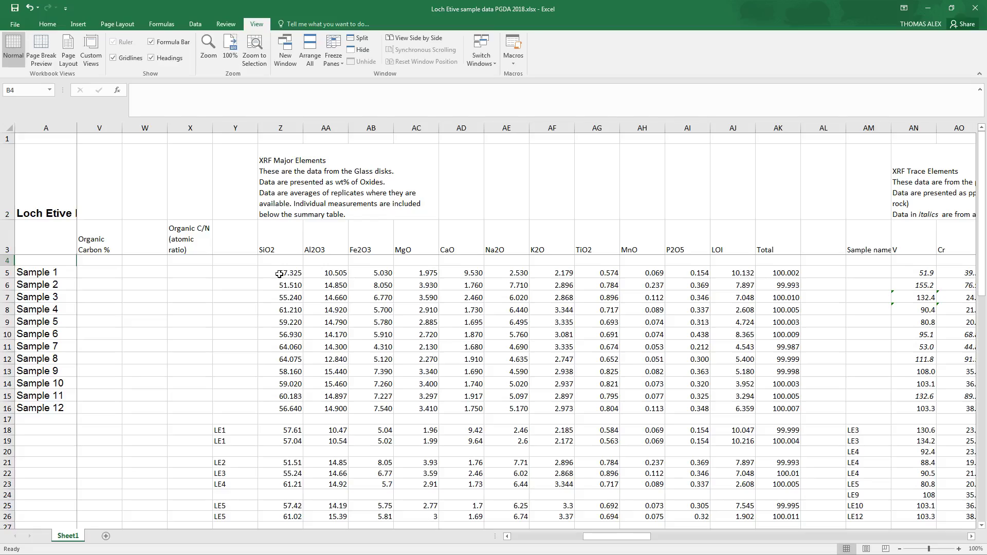
pyautogui.moveTo(286, 272); pyautogui.dragTo(282, 411)
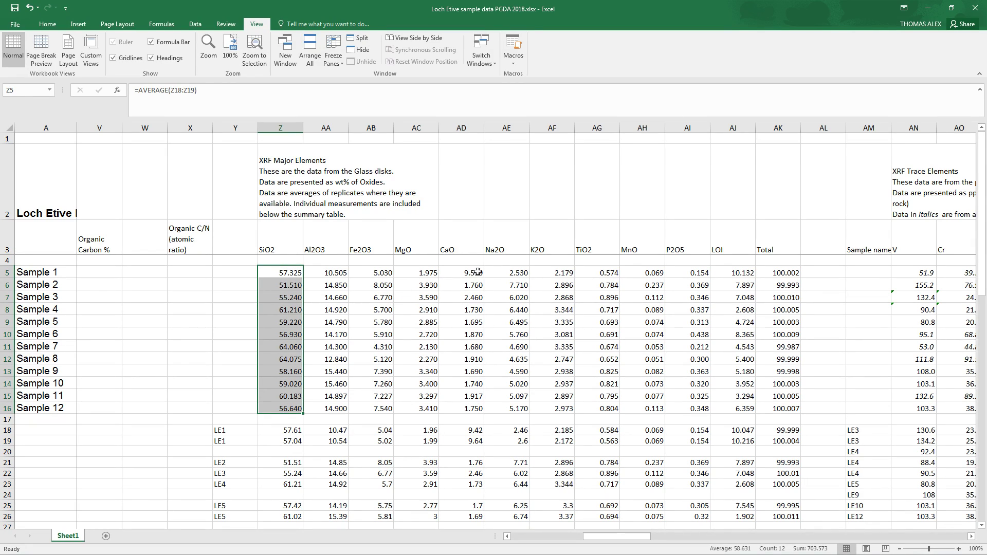
pyautogui.moveTo(473, 273); pyautogui.dragTo(478, 395)
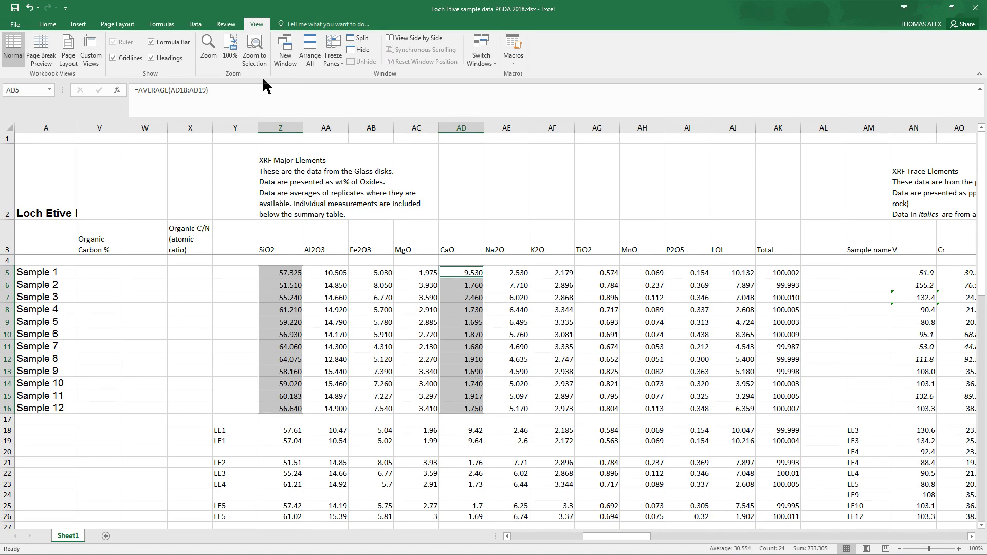
pyautogui.click(78, 24)
pyautogui.click(409, 62)
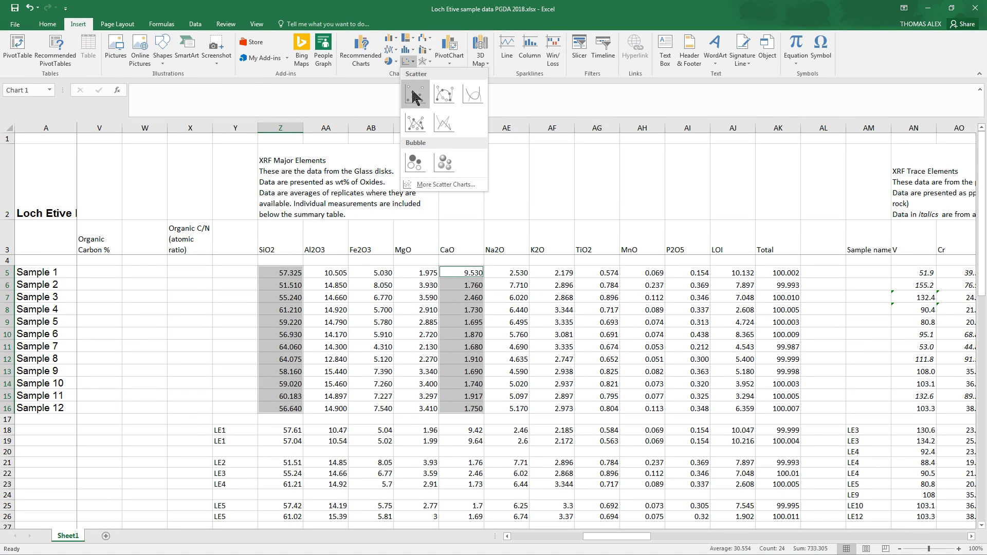
pyautogui.click(415, 98)
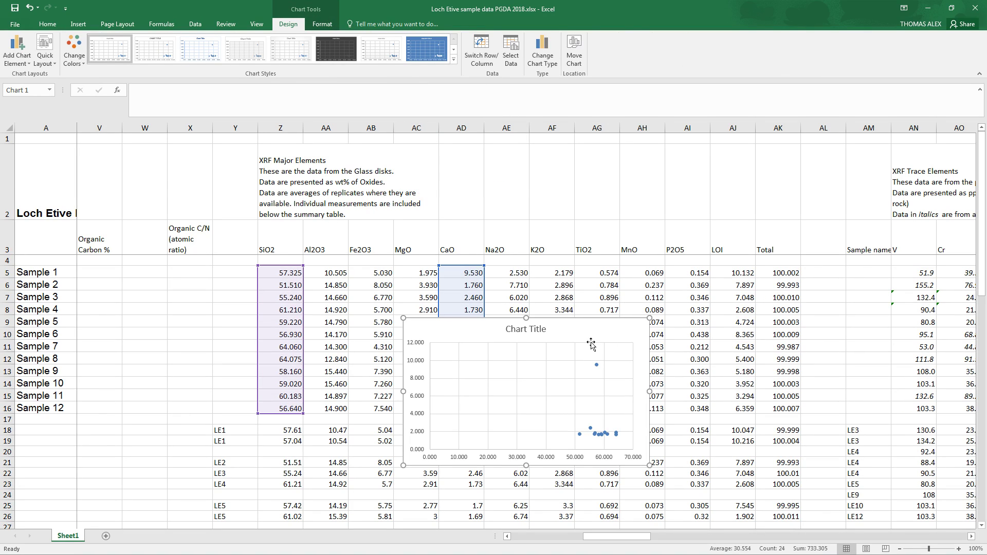
pyautogui.moveTo(588, 339); pyautogui.dragTo(694, 378)
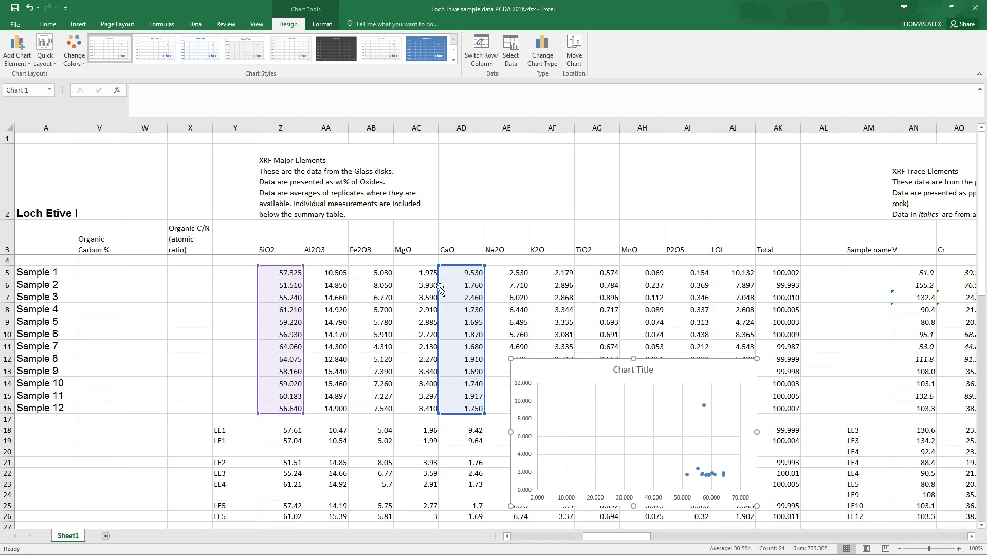
# - Shift the chart's Y values to the MgO column and its X values to the Fe2O3 column
pyautogui.moveTo(439, 285)
pyautogui.mouseDown()
pyautogui.moveTo(439, 329)
pyautogui.moveTo(437, 292)
pyautogui.moveTo(470, 292)
pyautogui.moveTo(437, 274)
pyautogui.moveTo(421, 283)
pyautogui.mouseUp()
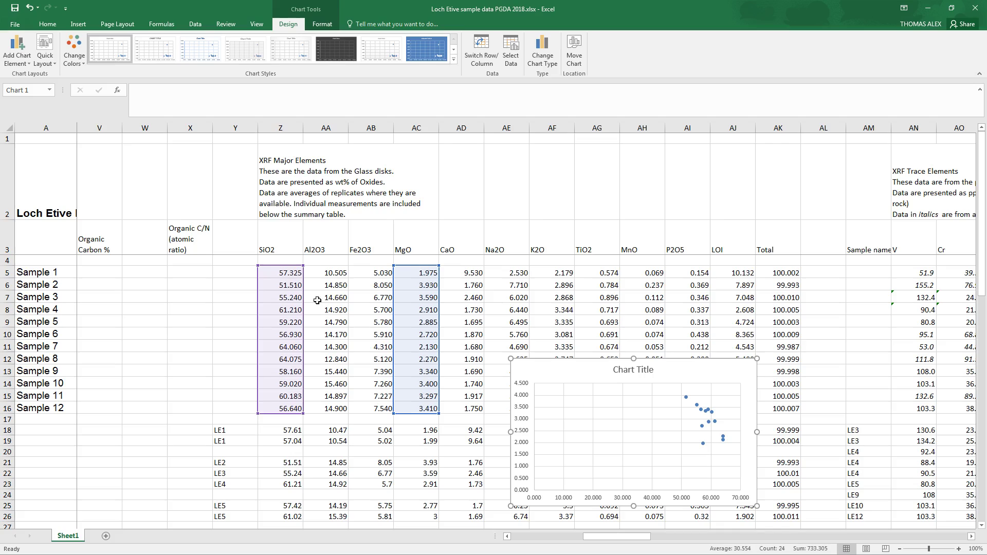
pyautogui.click(707, 417)
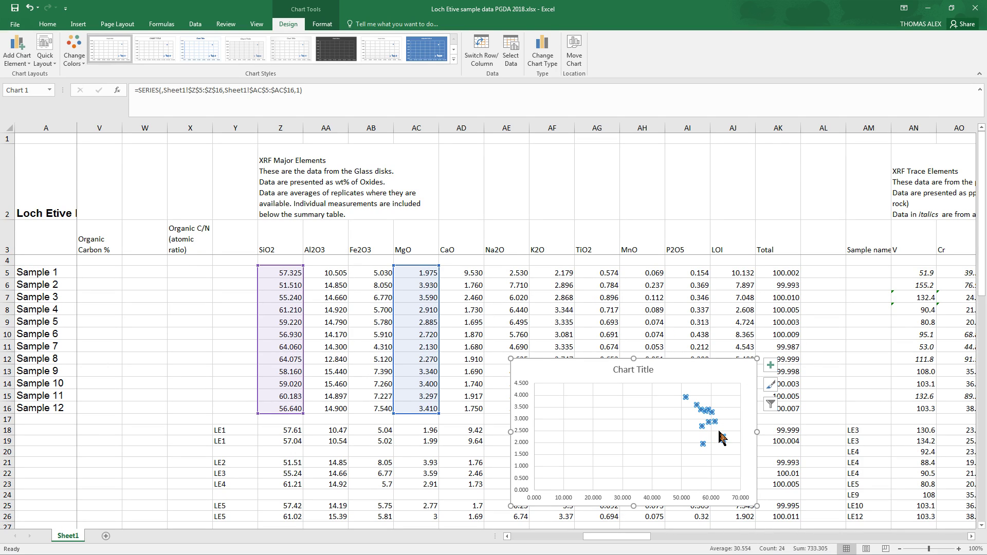
pyautogui.moveTo(314, 312); pyautogui.dragTo(357, 313)
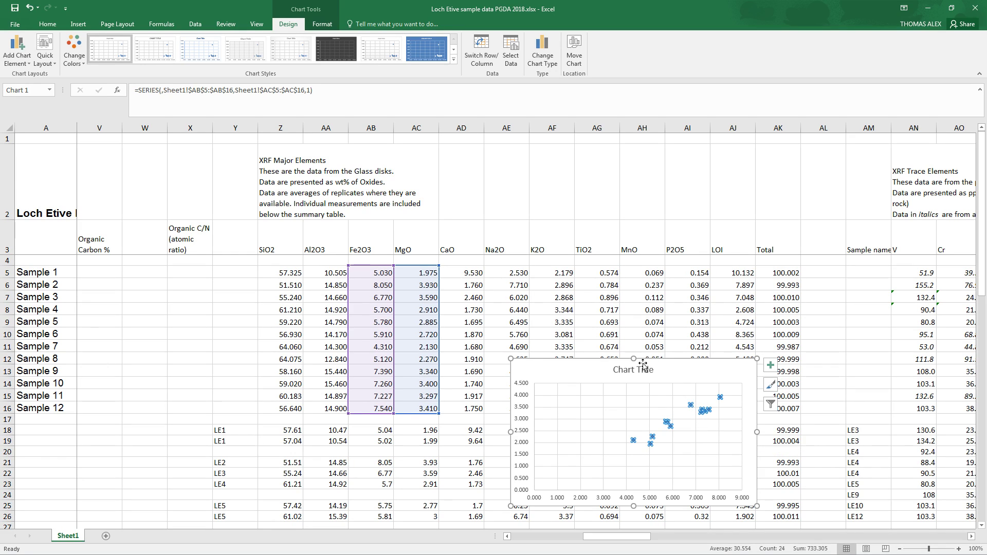
# - Shift the chart's Y values to the MnO column and its X values to the Na2O column
pyautogui.moveTo(449, 307); pyautogui.dragTo(605, 309)
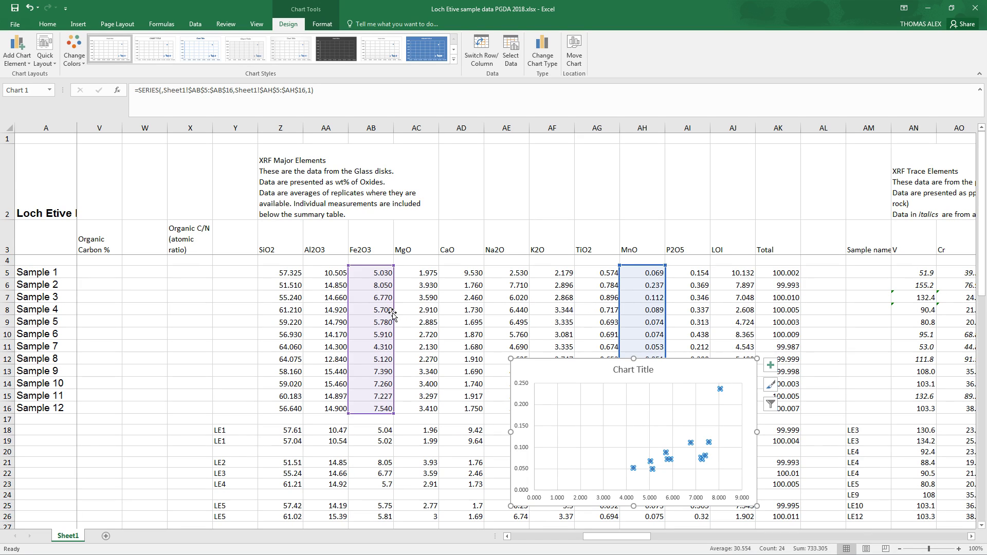
pyautogui.moveTo(393, 313); pyautogui.dragTo(510, 313)
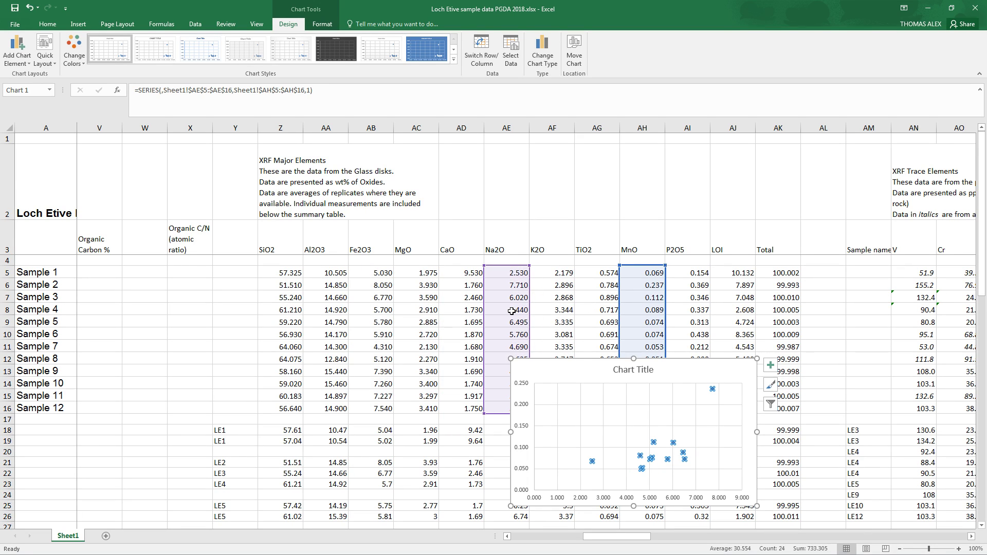
pyautogui.click(530, 309)
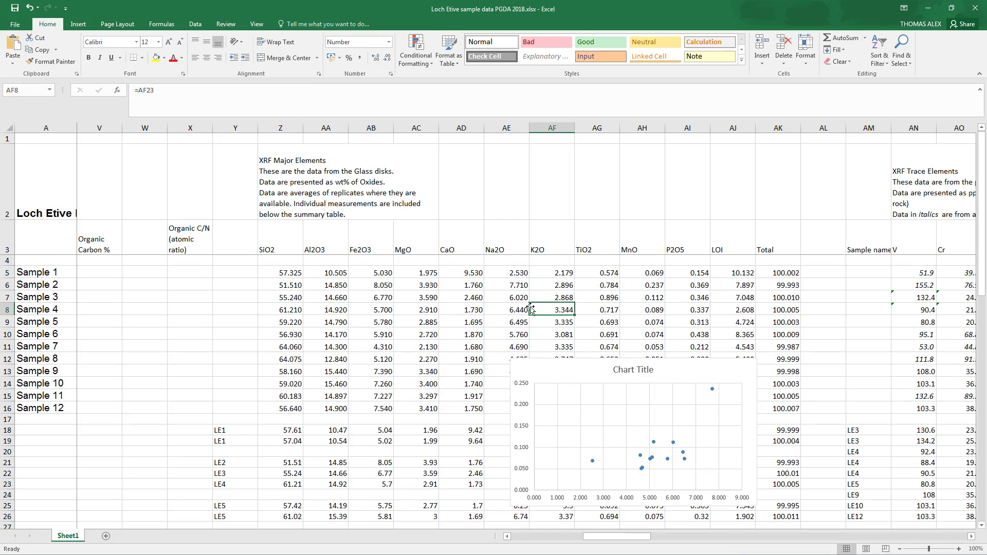
pyautogui.click(711, 388)
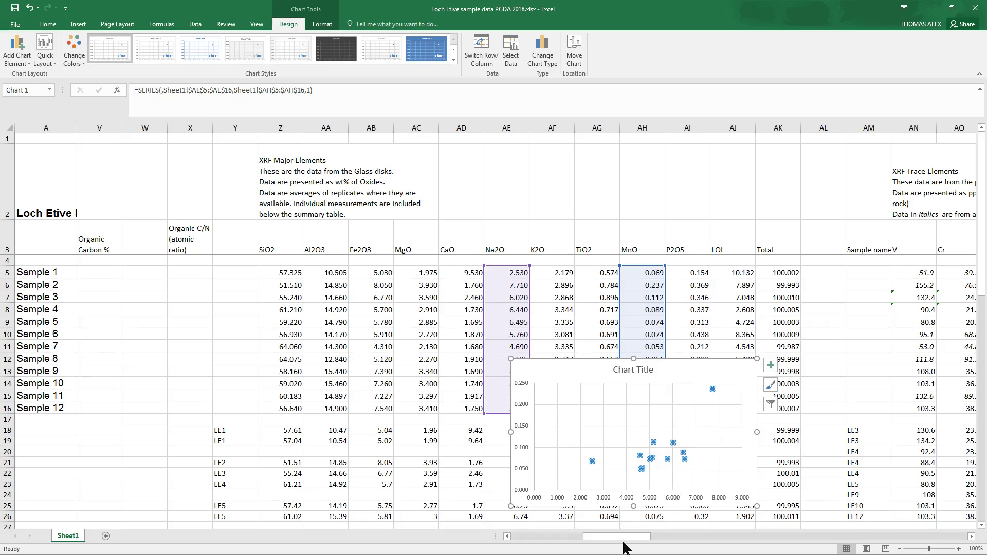
# - Move the chart clear of the Na2O column and repoint its series to Fe2O3 for X and MgO for Y
pyautogui.moveTo(623, 543)
pyautogui.mouseDown()
pyautogui.moveTo(631, 538)
pyautogui.moveTo(617, 538)
pyautogui.moveTo(797, 538)
pyautogui.moveTo(635, 527)
pyautogui.mouseUp()
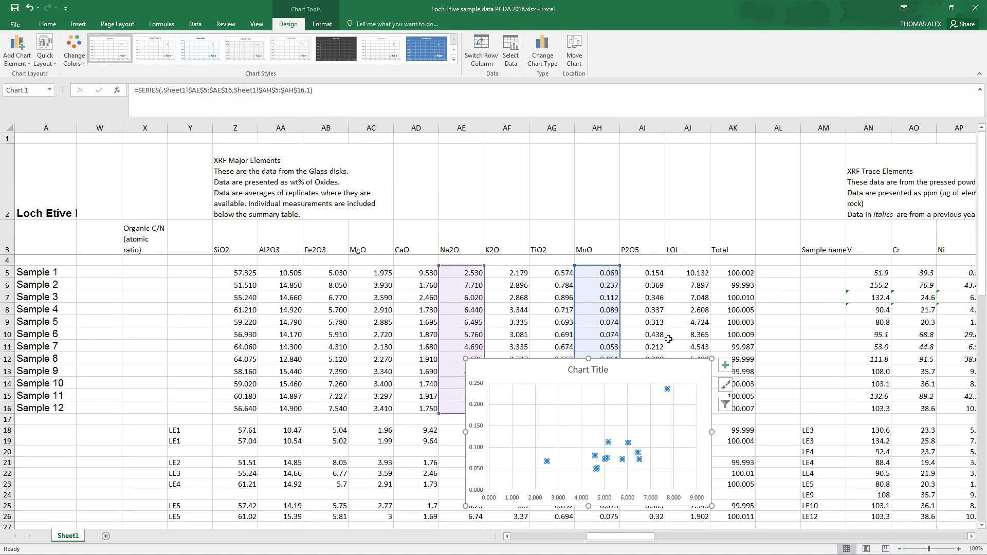
pyautogui.moveTo(537, 369); pyautogui.dragTo(642, 327)
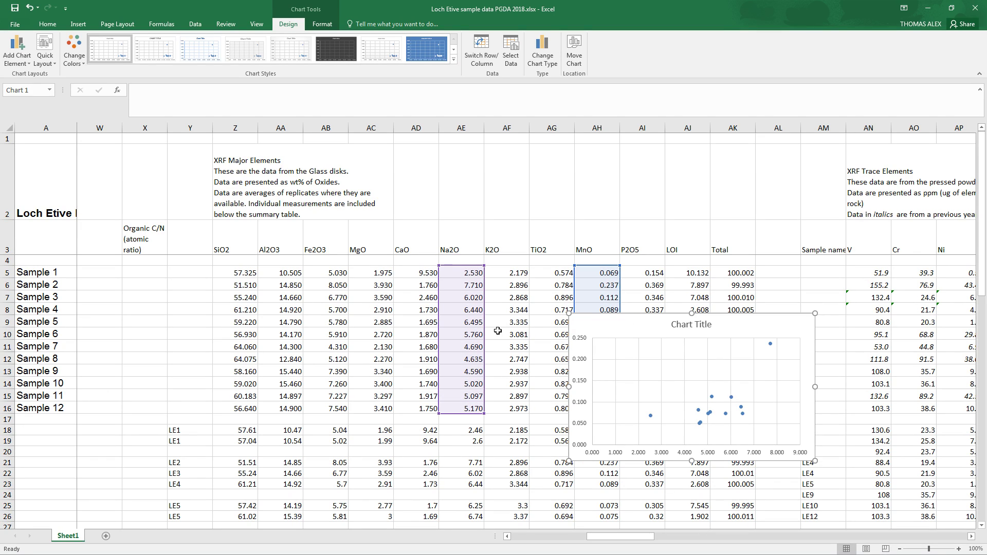
pyautogui.click(731, 398)
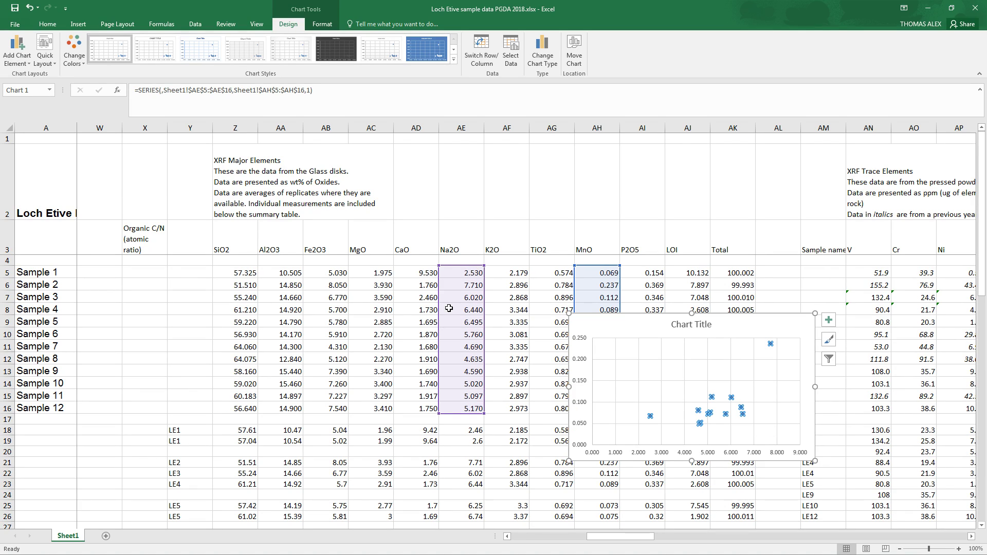
pyautogui.moveTo(449, 309); pyautogui.dragTo(308, 309)
pyautogui.moveTo(570, 291); pyautogui.dragTo(375, 284)
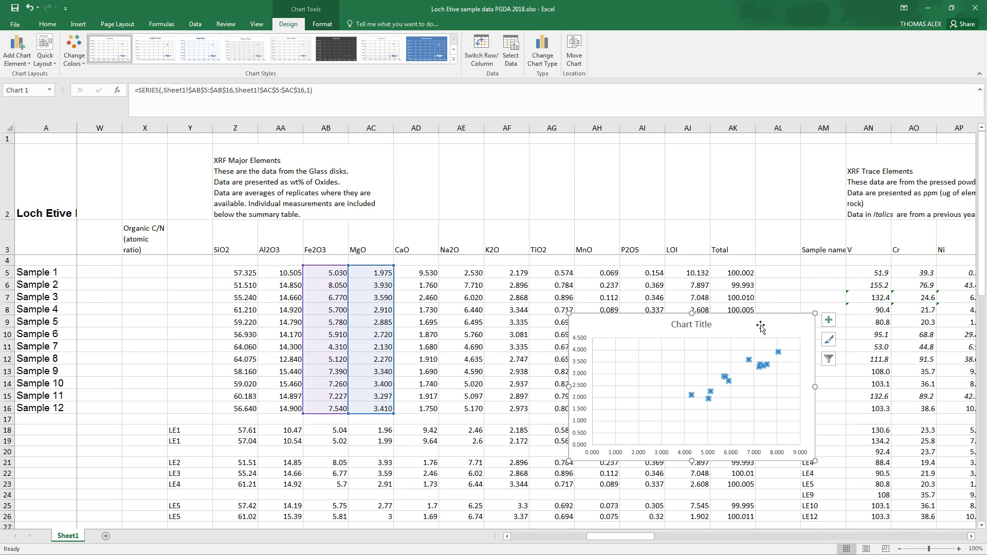
# - Reposition the chart beside the MgO data and add a trendline to its series
pyautogui.moveTo(758, 325); pyautogui.dragTo(636, 335)
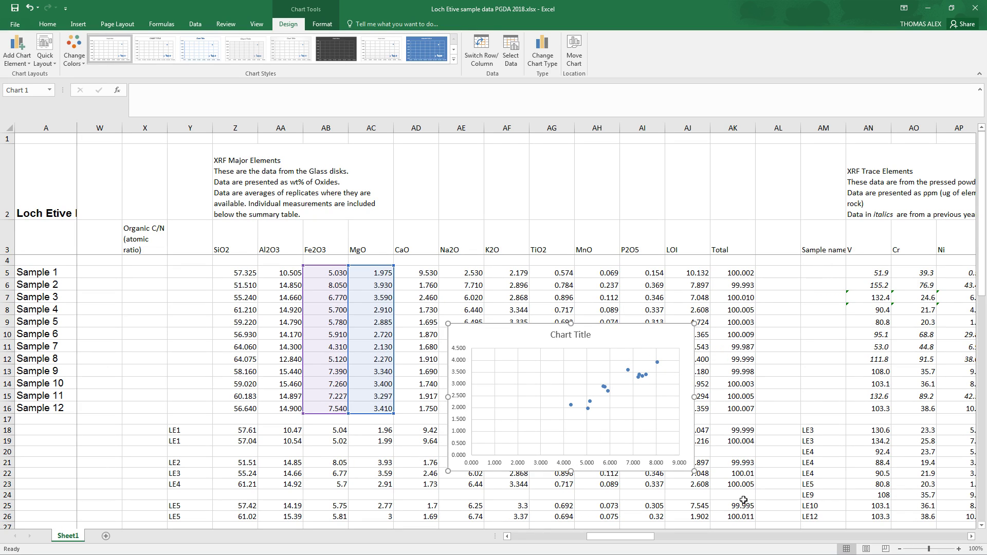
pyautogui.click(643, 381)
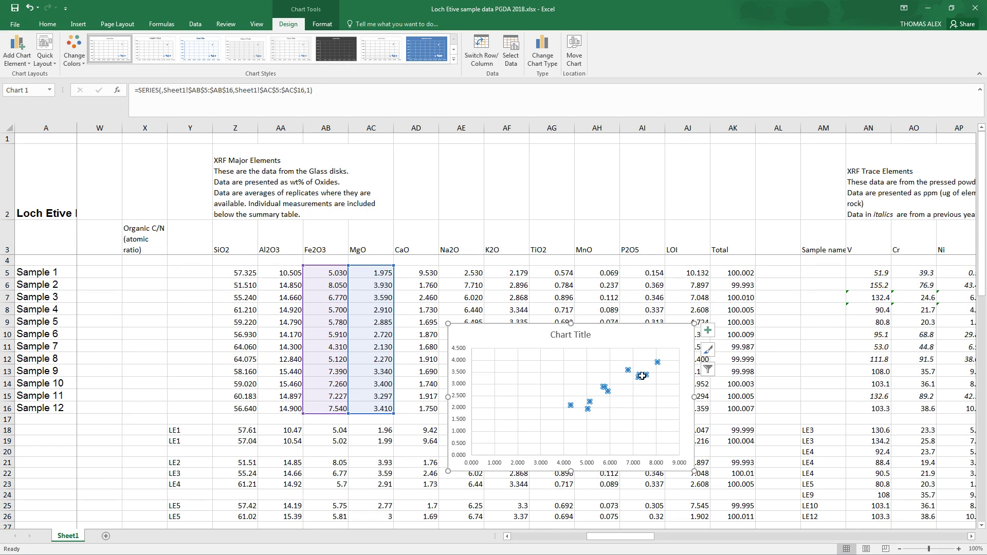
pyautogui.click(707, 332)
pyautogui.click(752, 410)
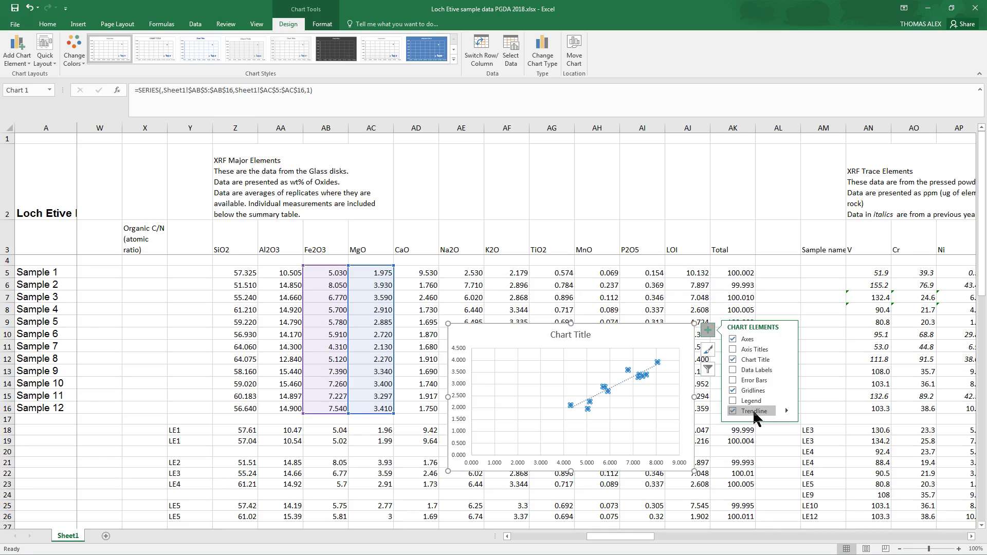
# - Display the linear trendline's R-squared value on the chart and move its label to the empty area above the line
pyautogui.click(627, 381)
pyautogui.rightClick(626, 381)
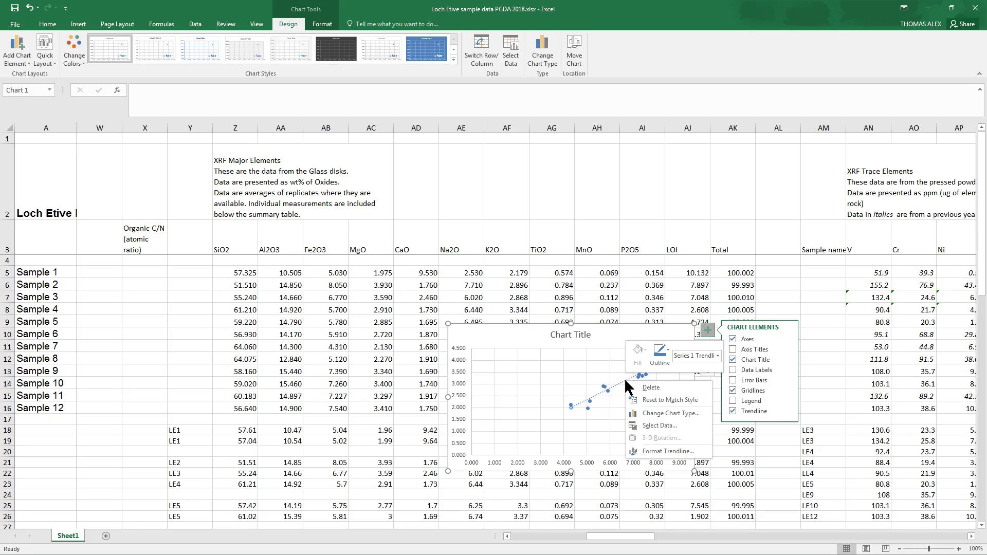
pyautogui.click(653, 451)
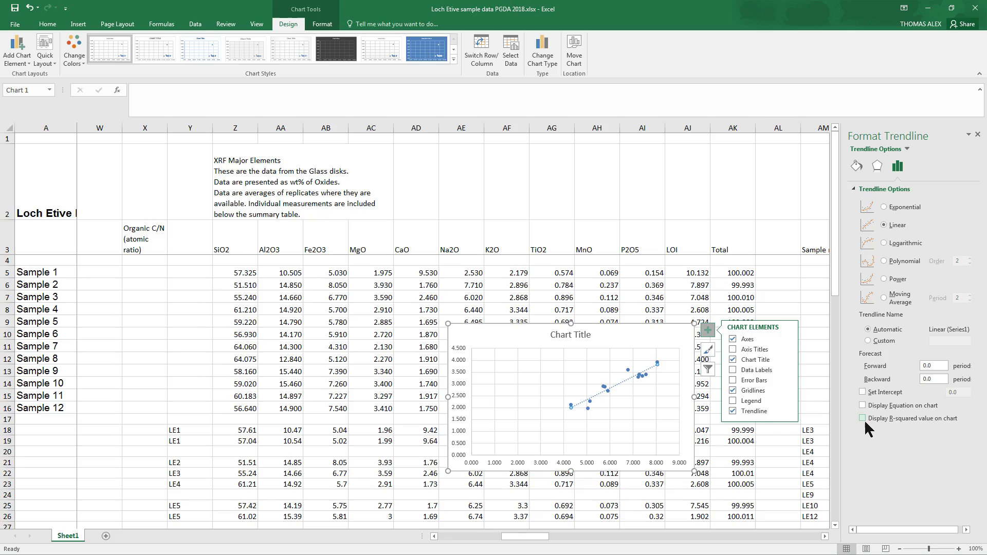
pyautogui.click(637, 364)
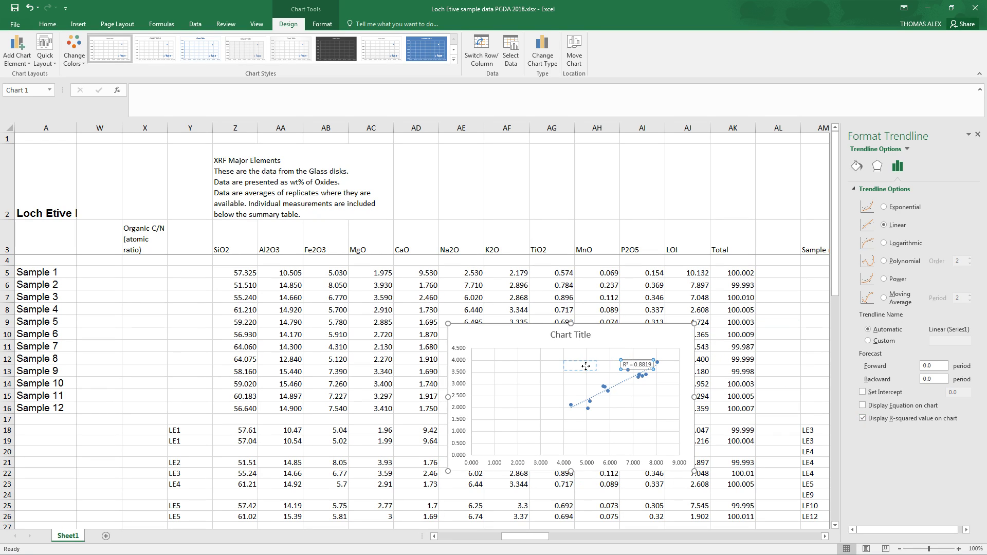
pyautogui.moveTo(585, 366); pyautogui.dragTo(586, 367)
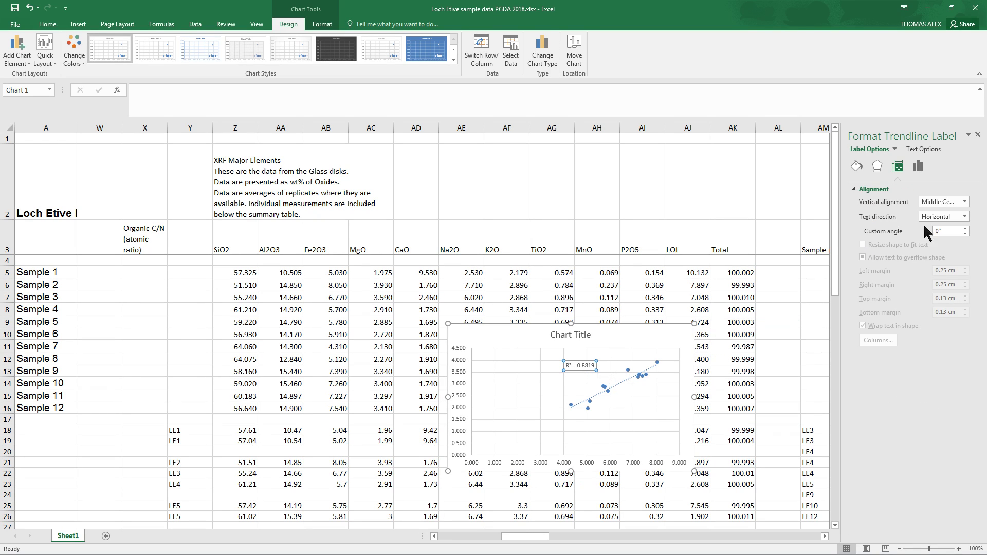
# - Enlarge the font of the trendline's R-squared label and deselect the chart
pyautogui.click(918, 166)
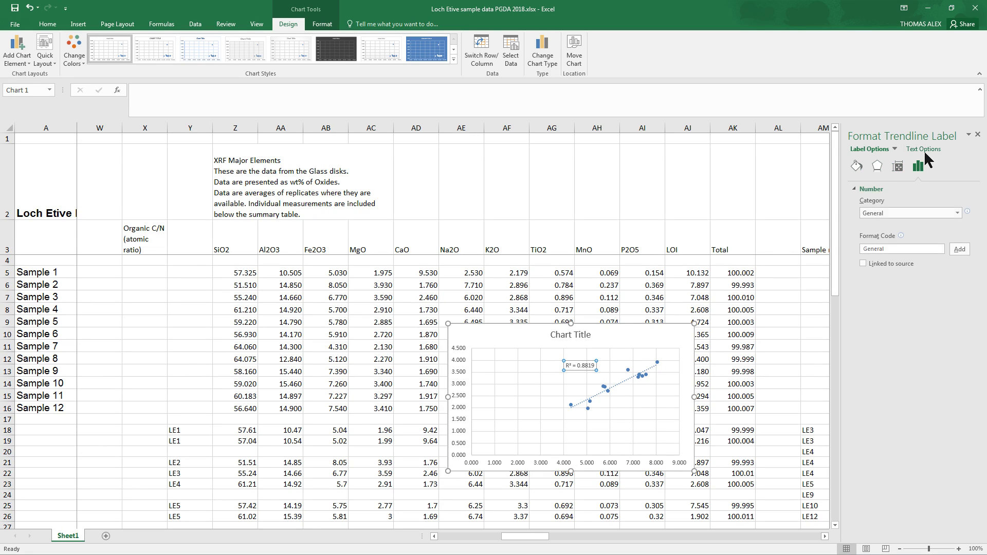
pyautogui.click(924, 149)
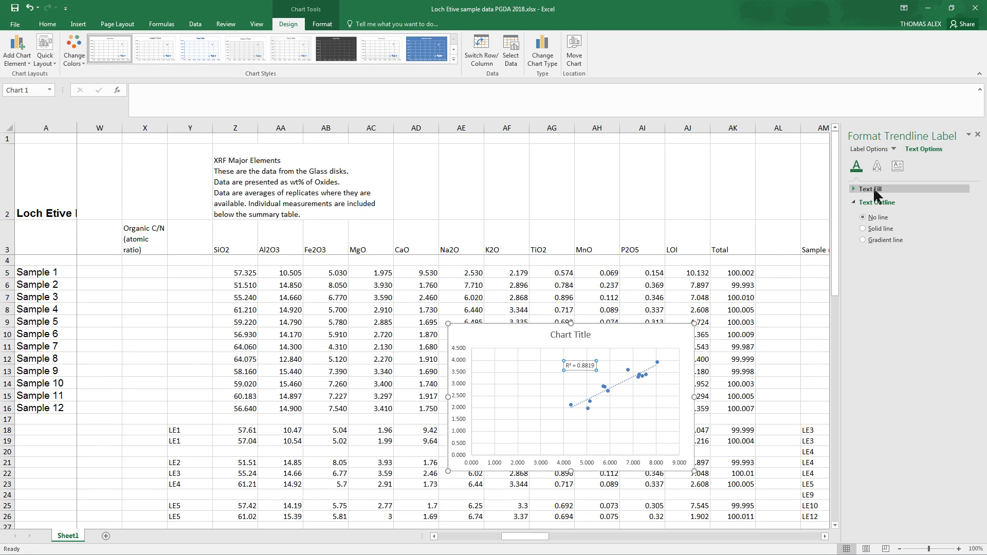
pyautogui.click(47, 25)
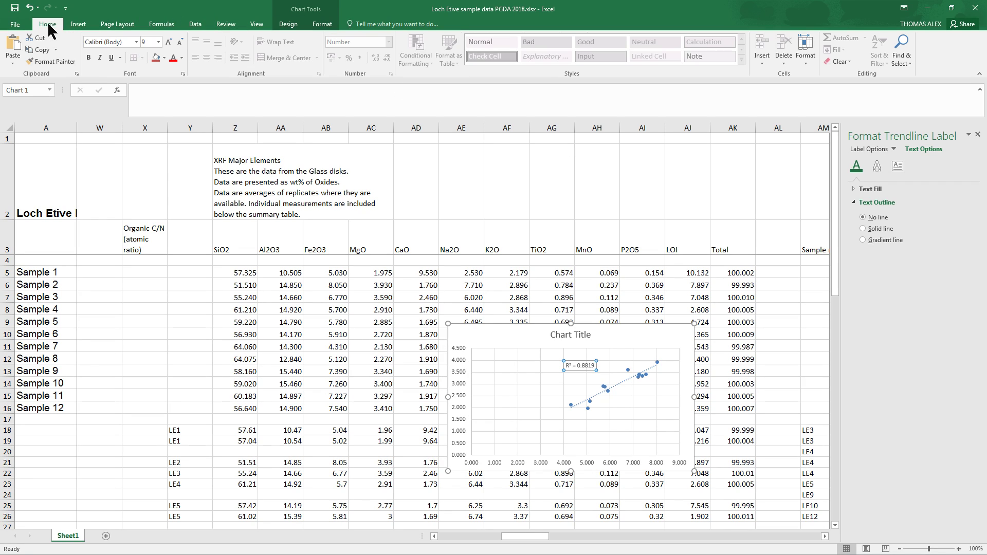
pyautogui.click(158, 42)
pyautogui.click(146, 117)
pyautogui.click(497, 178)
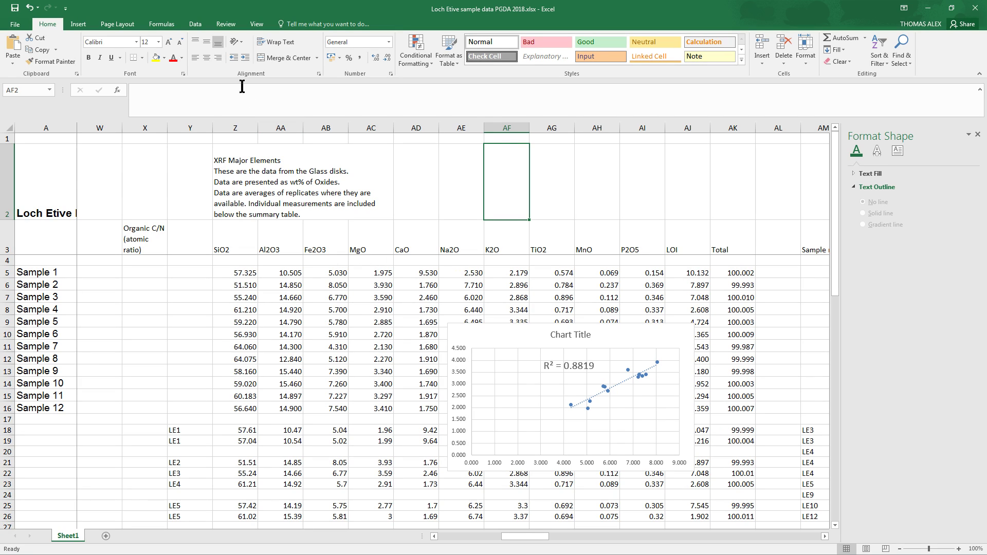
# - Enter a CORREL formula in cell AF2 correlating the Fe2O3 values AB5:AB16 with the MgO values AC5:AC16
pyautogui.click(206, 94)
pyautogui.write('=')
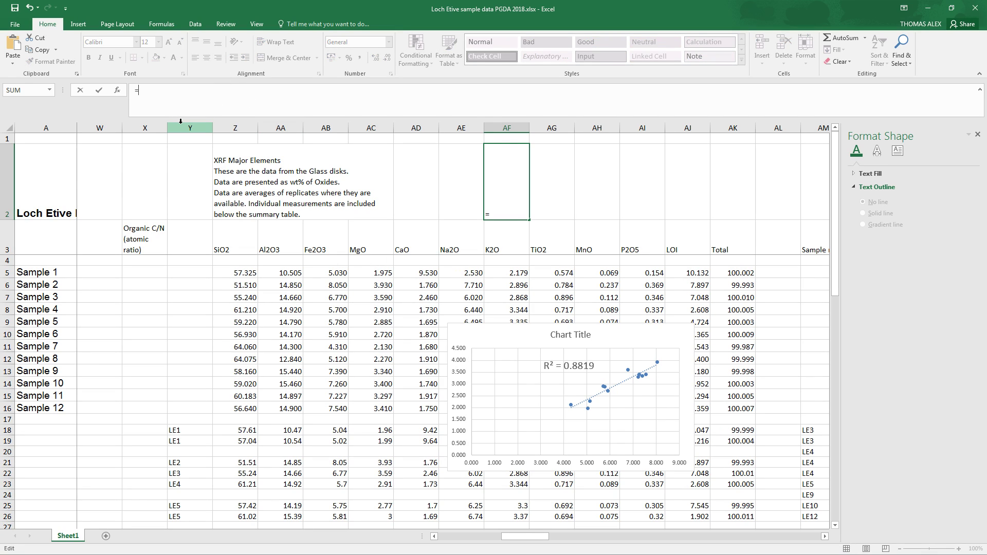
pyautogui.write('corre')
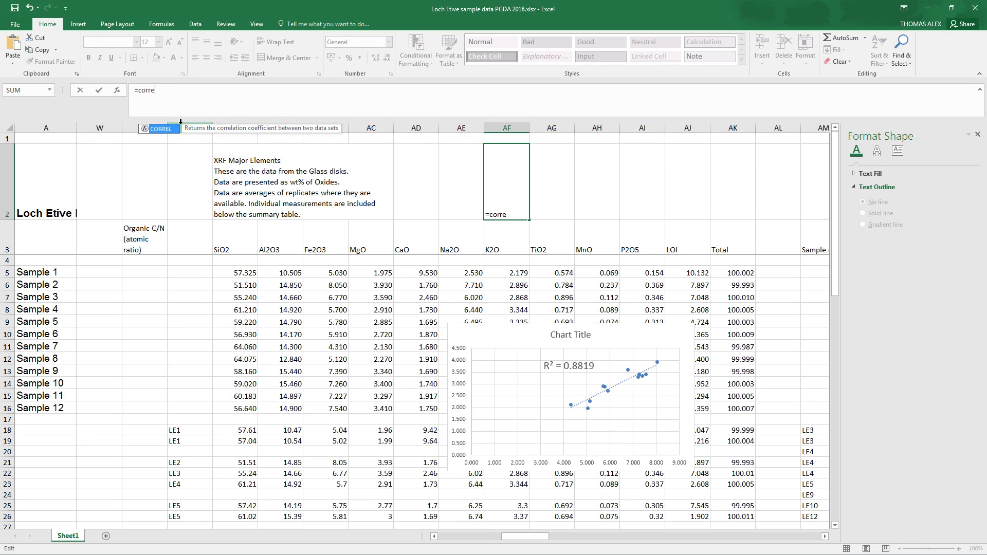
pyautogui.write('l(')
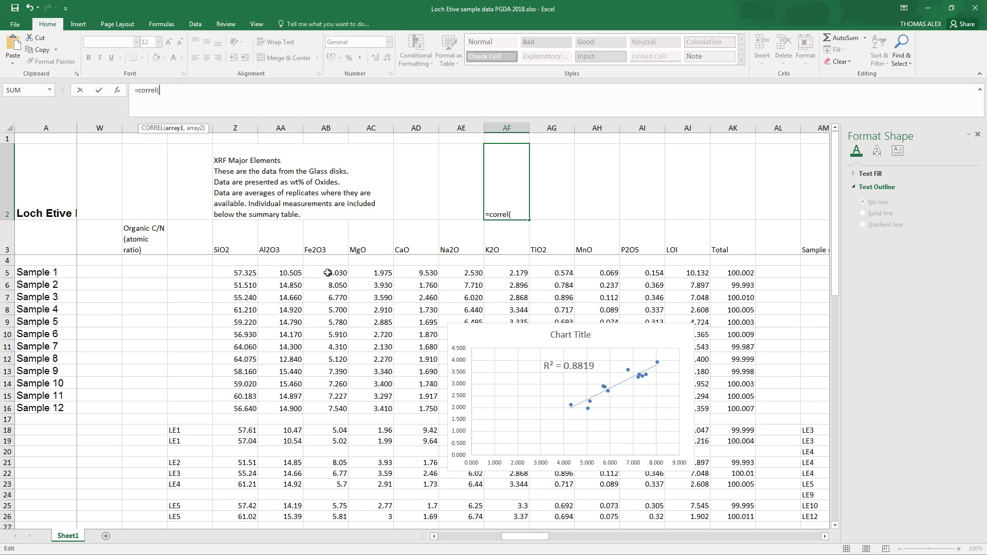
pyautogui.moveTo(327, 272); pyautogui.dragTo(330, 403)
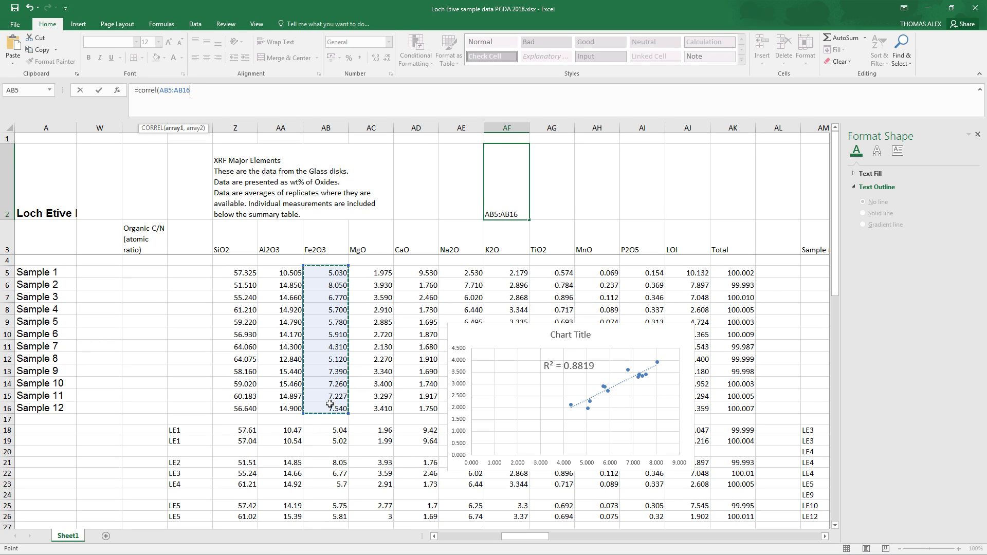
pyautogui.write(',')
pyautogui.moveTo(370, 273); pyautogui.dragTo(365, 411)
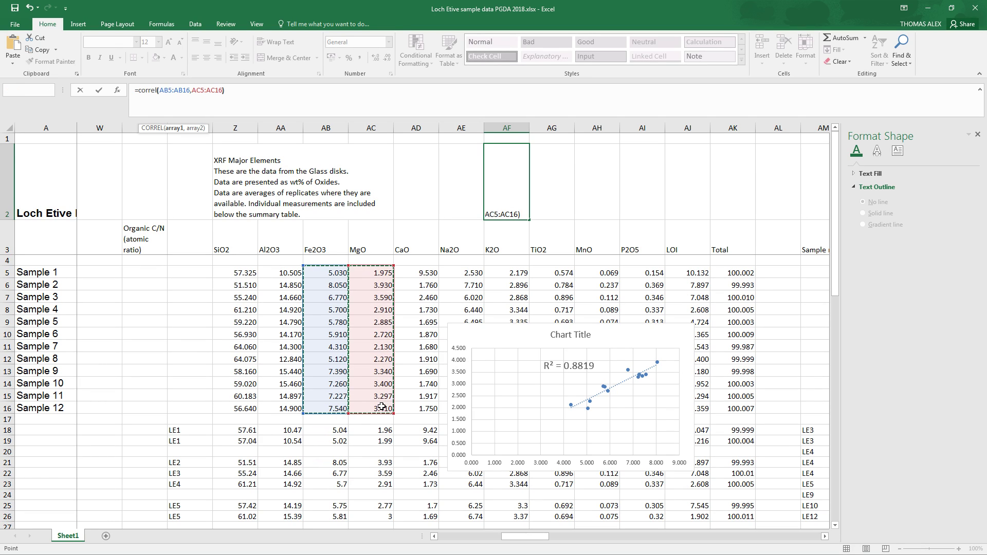
pyautogui.press('Return')
# - Enlarge the font of the correlation coefficient in cell AF2 to 18
pyautogui.click(509, 189)
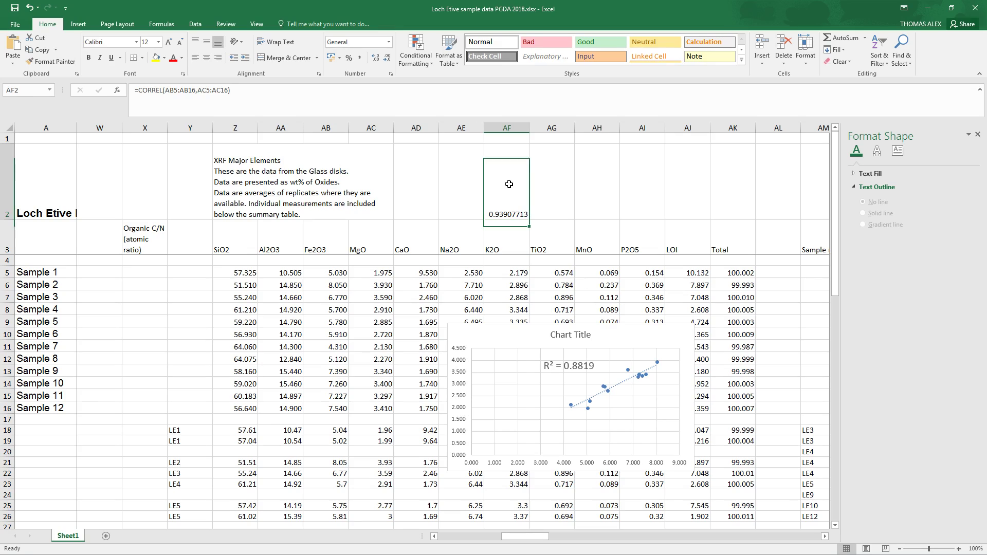
pyautogui.click(169, 42)
pyautogui.click(168, 42)
pyautogui.click(169, 43)
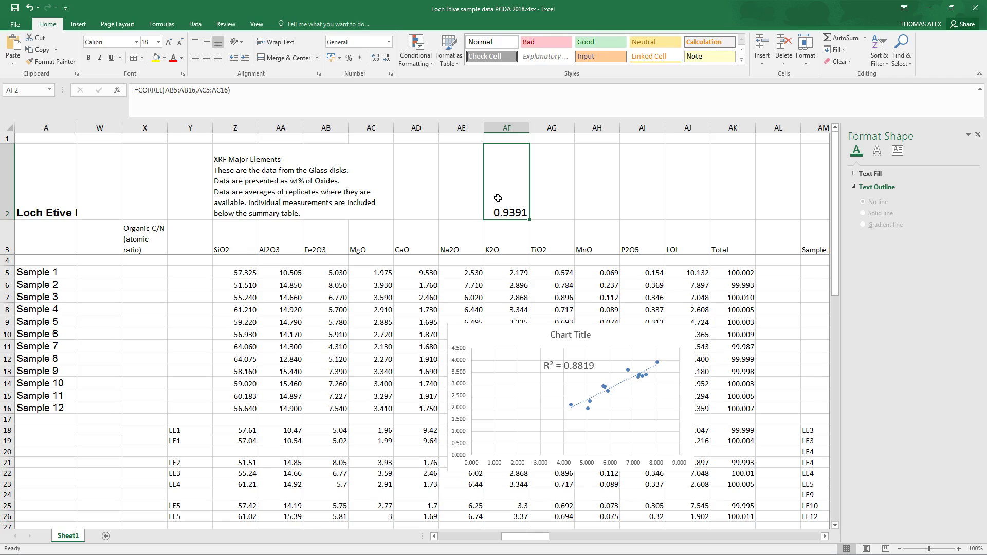
# - Square the correlation coefficient in cell AG2 with the formula =AF2^2
pyautogui.click(552, 185)
pyautogui.write('=')
pyautogui.press('Left')
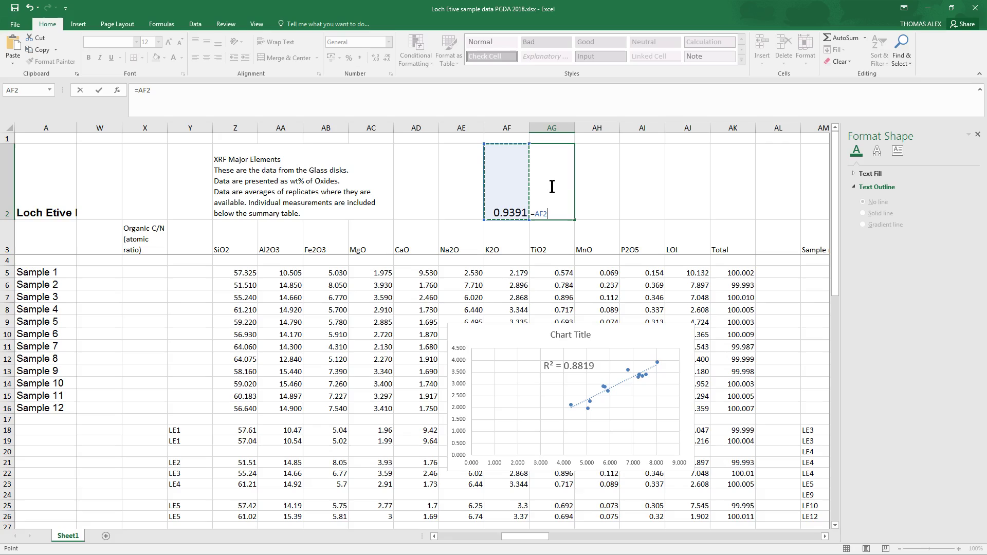
pyautogui.write('^2')
pyautogui.press('Return')
# - Enlarge the font of the squared coefficient in cell AG2 to 18
pyautogui.click(552, 186)
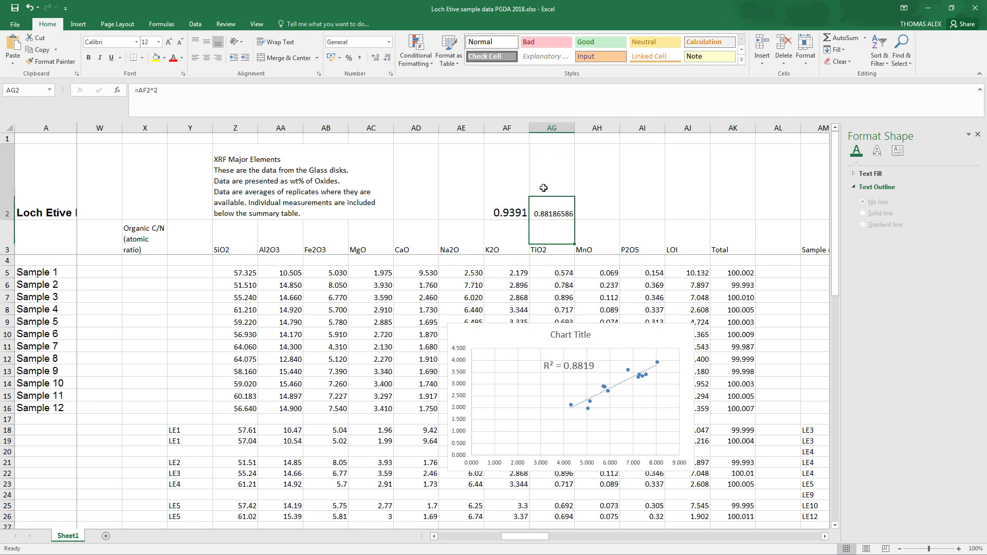
pyautogui.click(169, 42)
pyautogui.click(169, 42)
pyautogui.click(168, 42)
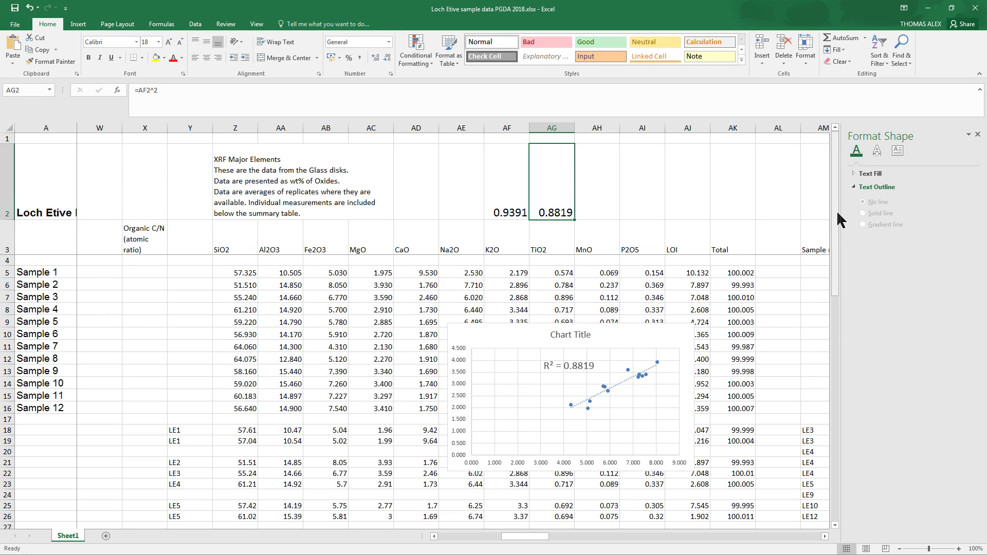
pyautogui.click(499, 201)
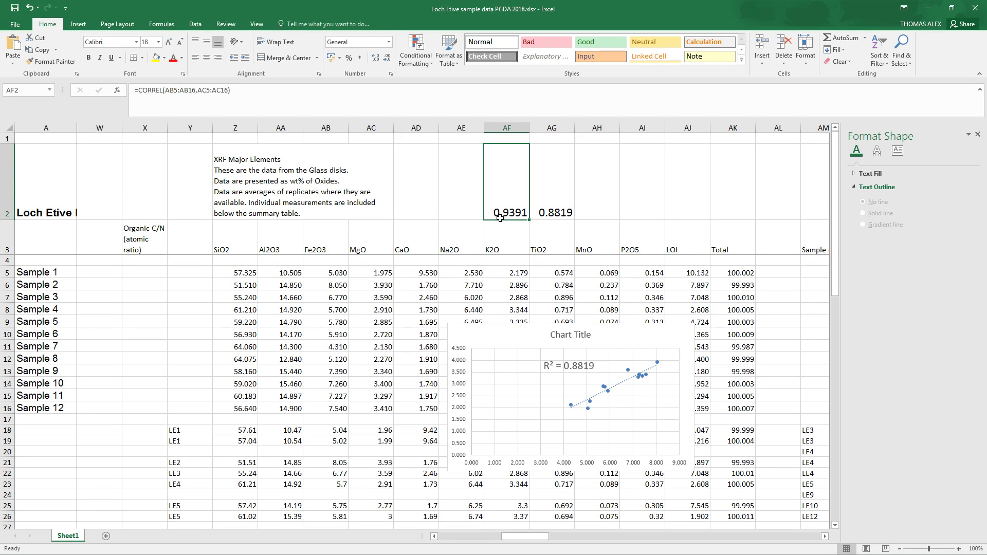
pyautogui.click(563, 205)
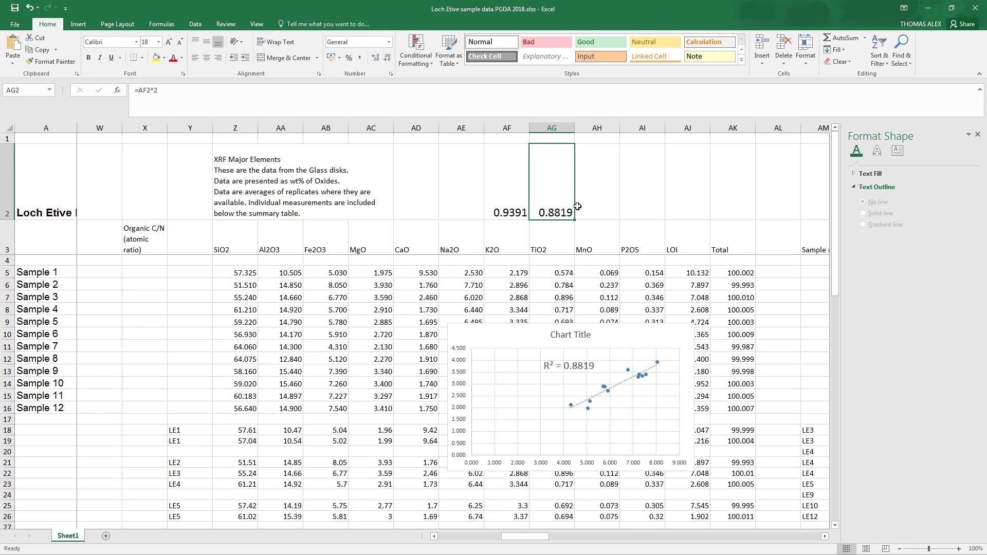
pyautogui.click(502, 208)
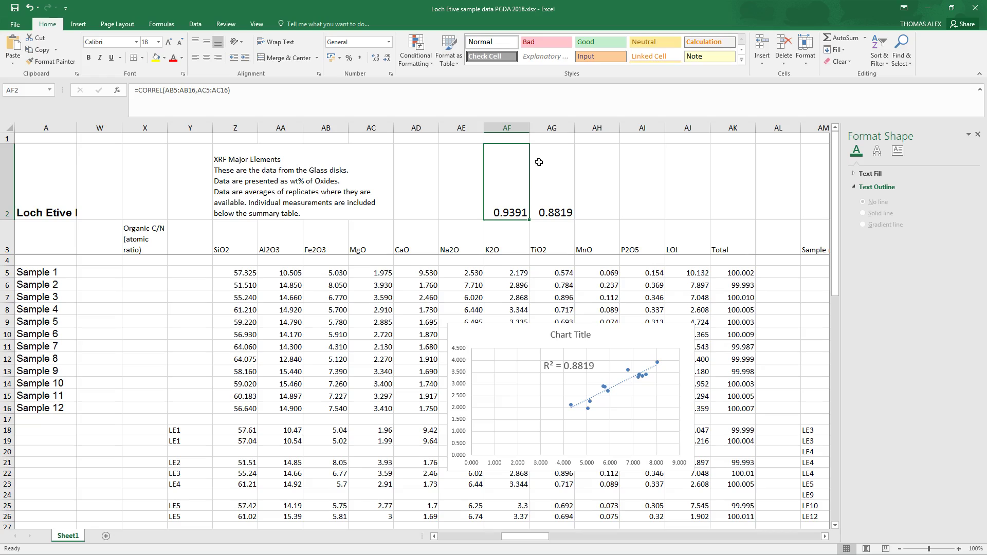
# - Delete the Fe2O3 versus MgO scatter chart from the worksheet
pyautogui.click(519, 329)
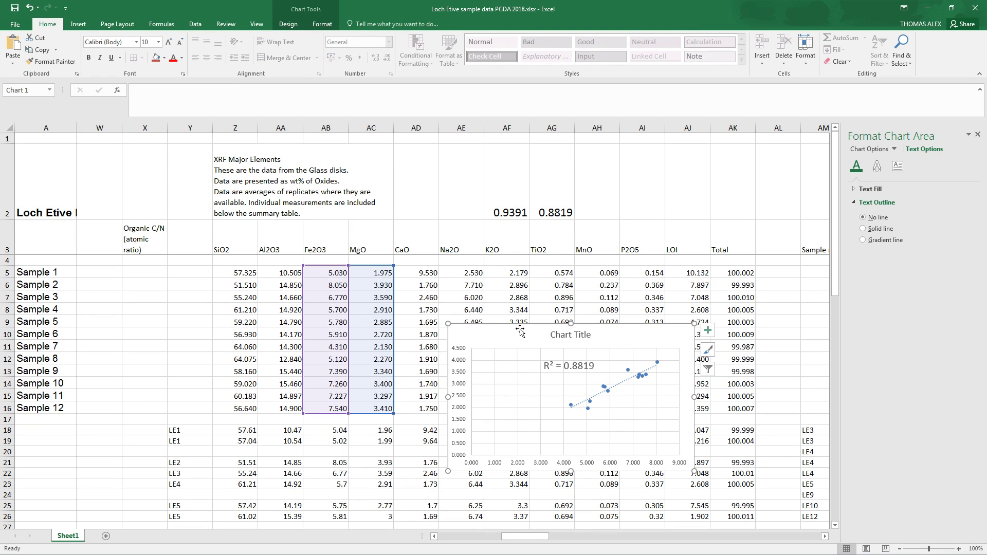
pyautogui.press('Delete')
pyautogui.click(514, 332)
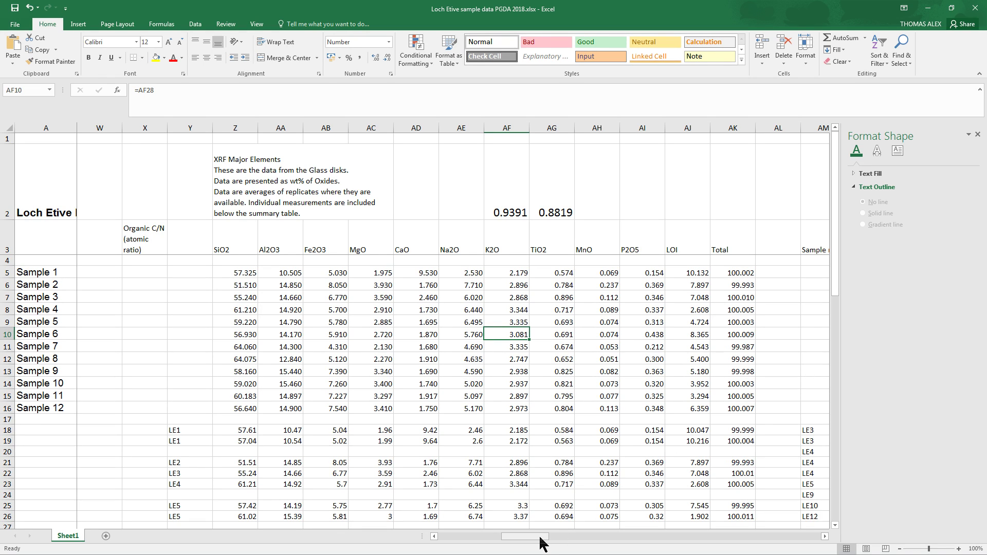
# - Enable the Analysis ToolPak add-in through the Excel add-ins options
pyautogui.moveTo(538, 543); pyautogui.dragTo(546, 542)
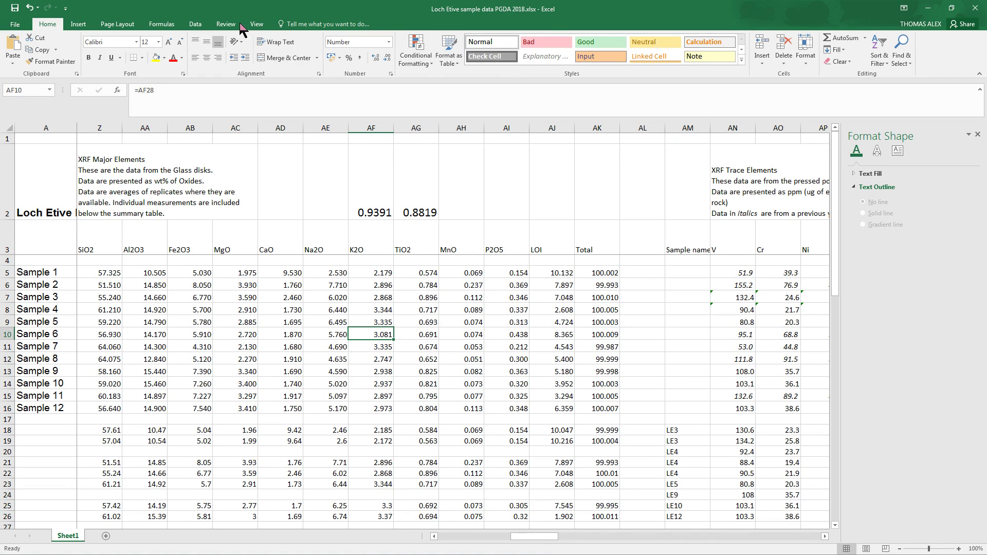
pyautogui.click(199, 24)
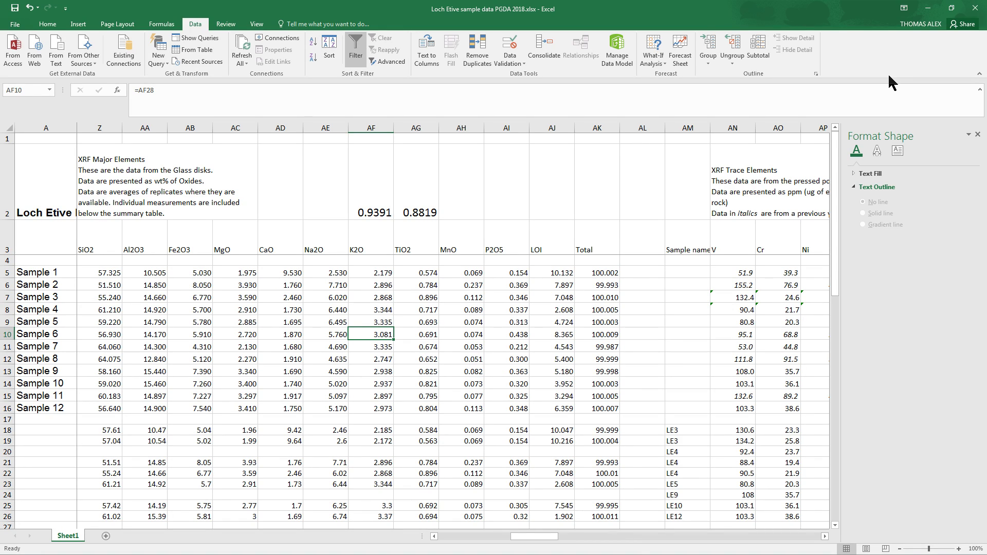
pyautogui.click(15, 26)
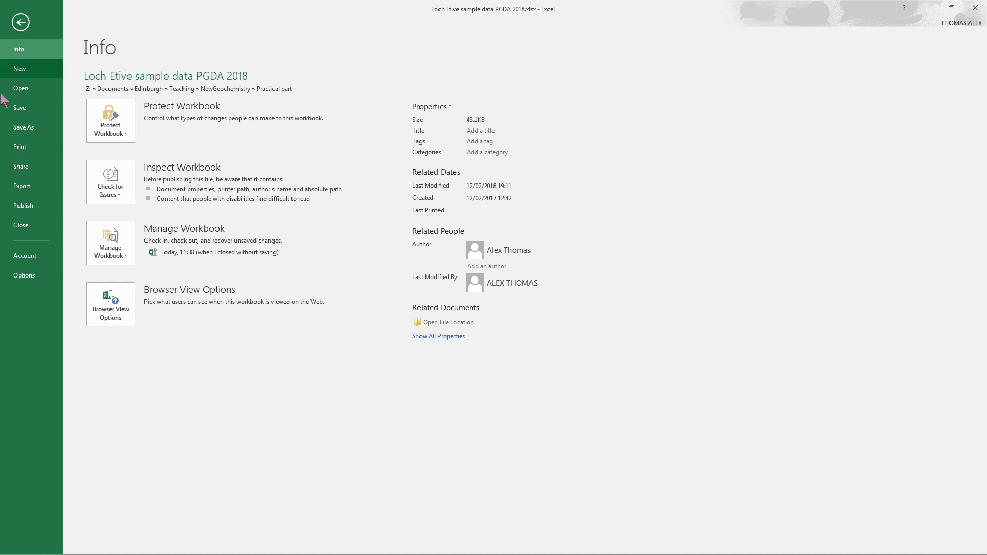
pyautogui.click(25, 276)
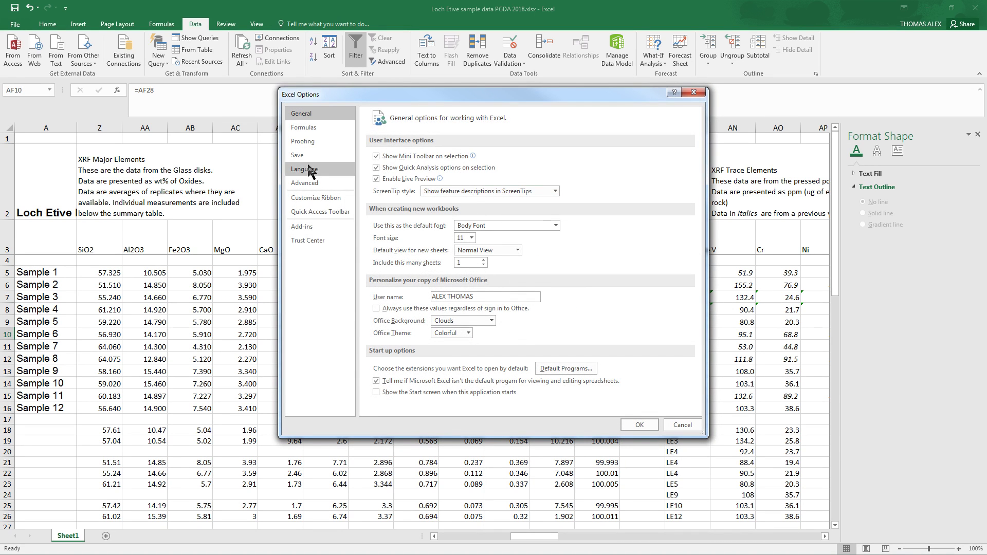
pyautogui.click(307, 229)
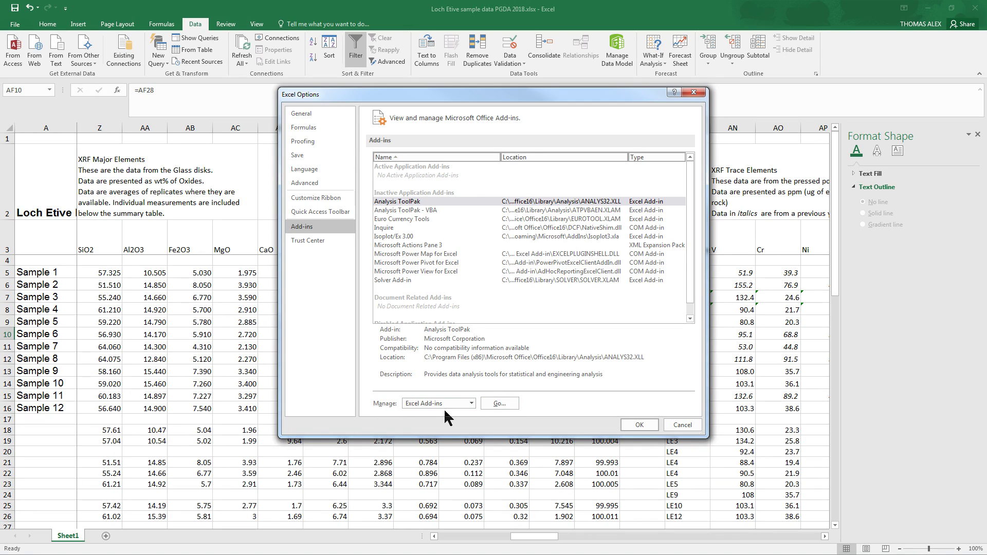
pyautogui.click(471, 403)
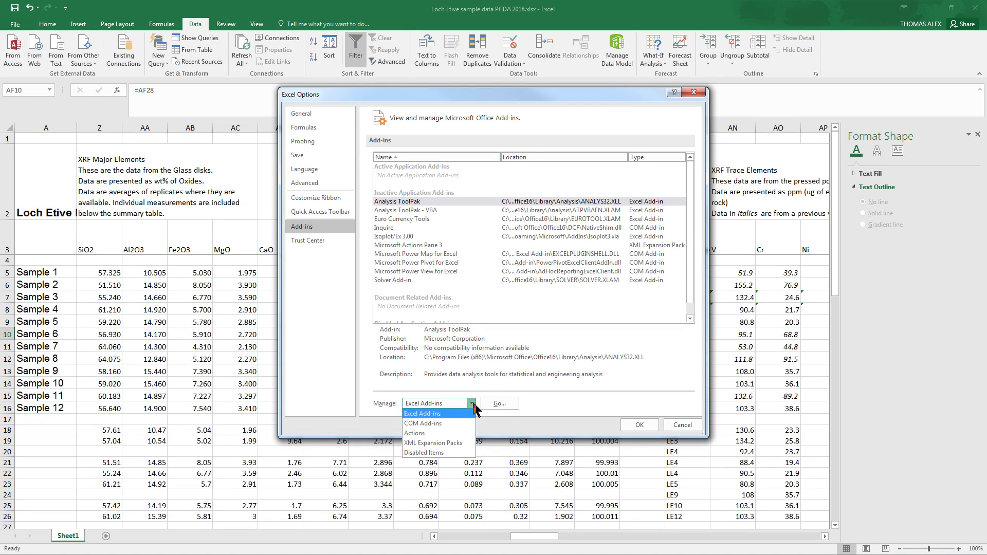
pyautogui.click(442, 414)
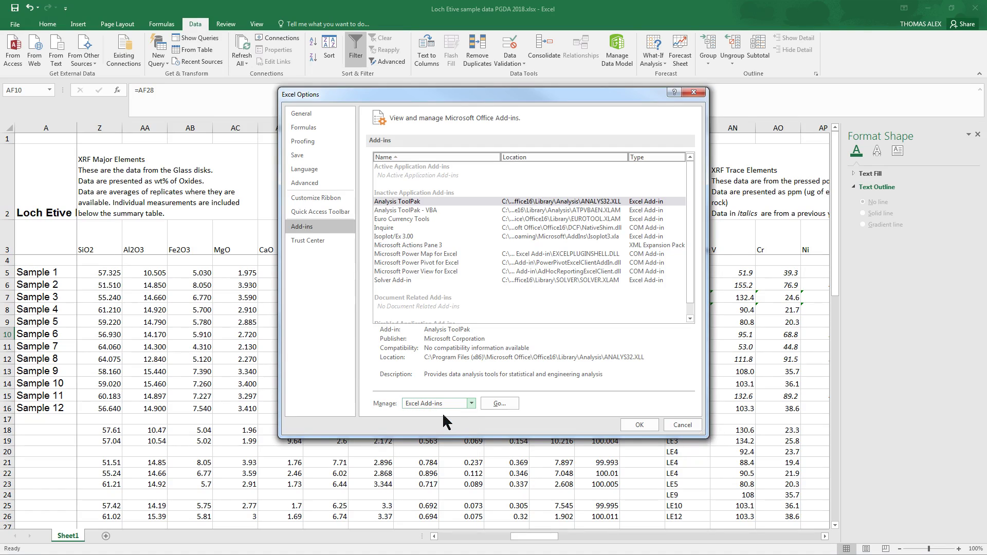
pyautogui.click(503, 402)
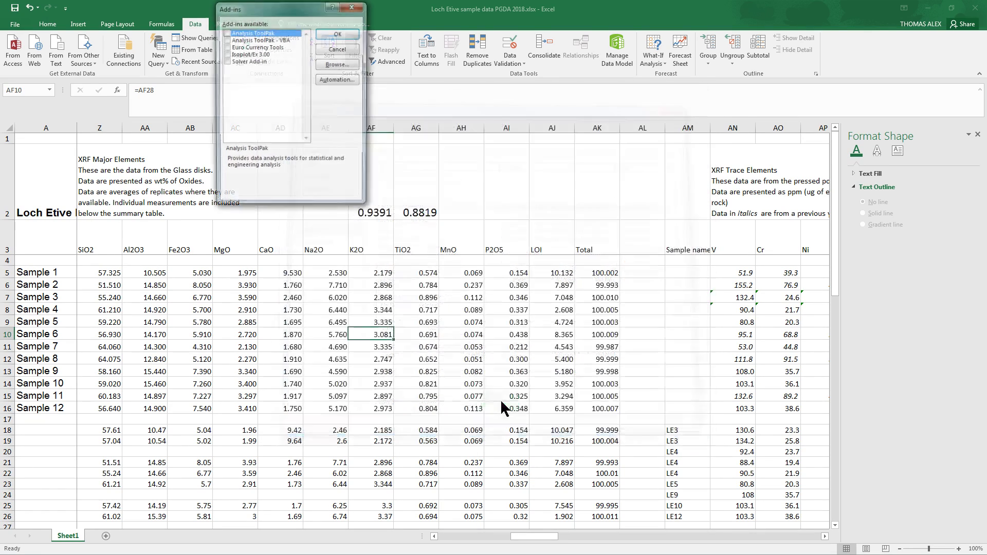
pyautogui.click(227, 33)
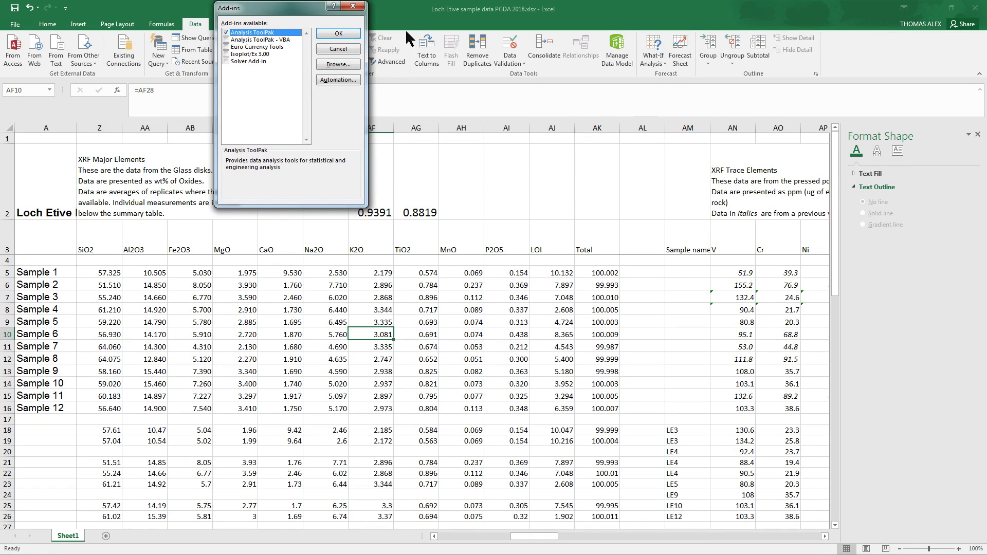
pyautogui.click(340, 35)
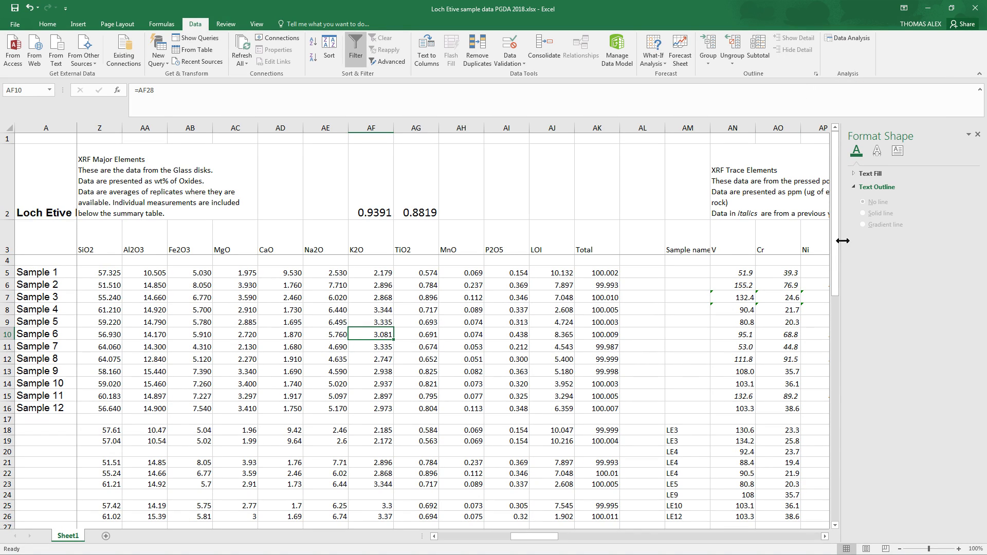
# - Open Data Analysis and look through the full list of available analysis tools
pyautogui.moveTo(833, 226); pyautogui.dragTo(837, 212)
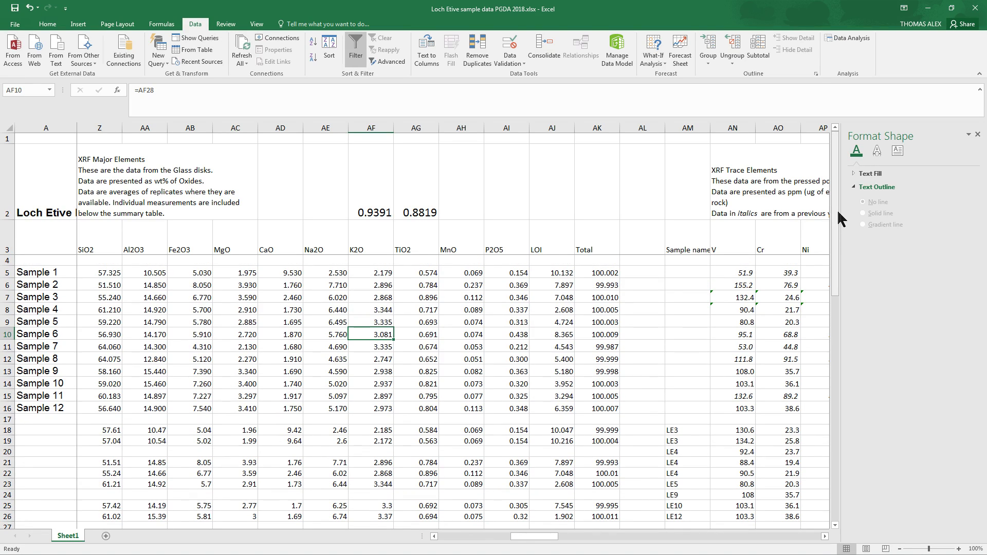
pyautogui.click(851, 38)
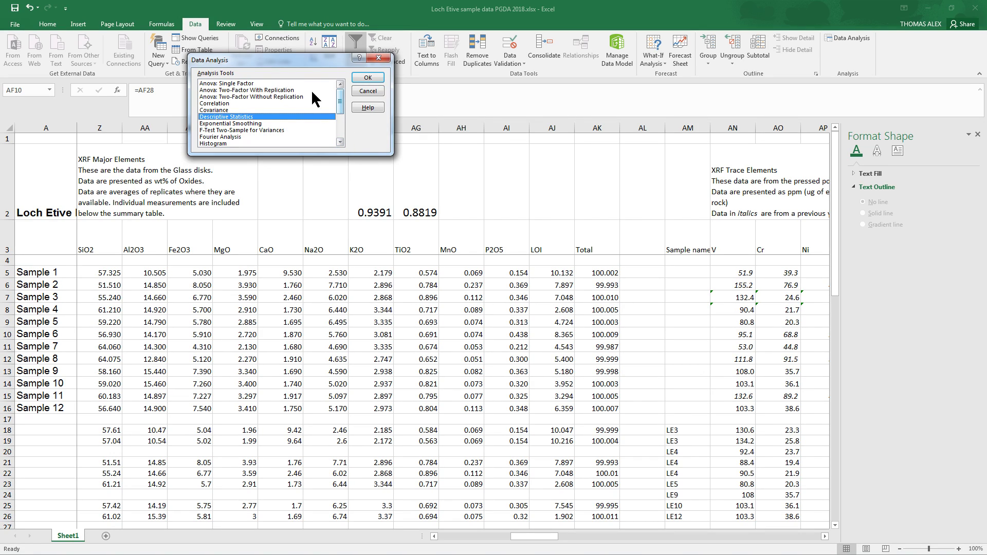
pyautogui.scroll(-3, 340, 113)
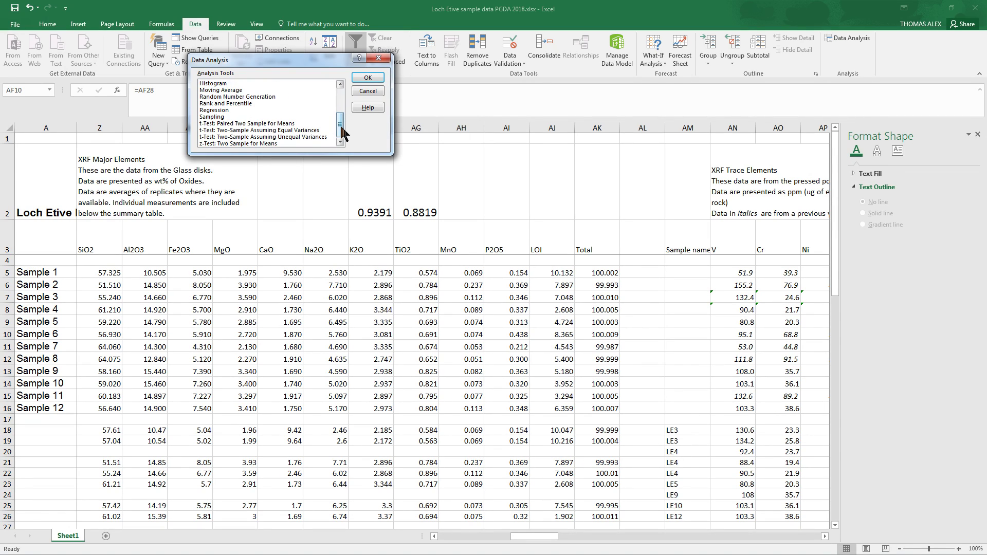
pyautogui.moveTo(343, 132); pyautogui.dragTo(344, 109)
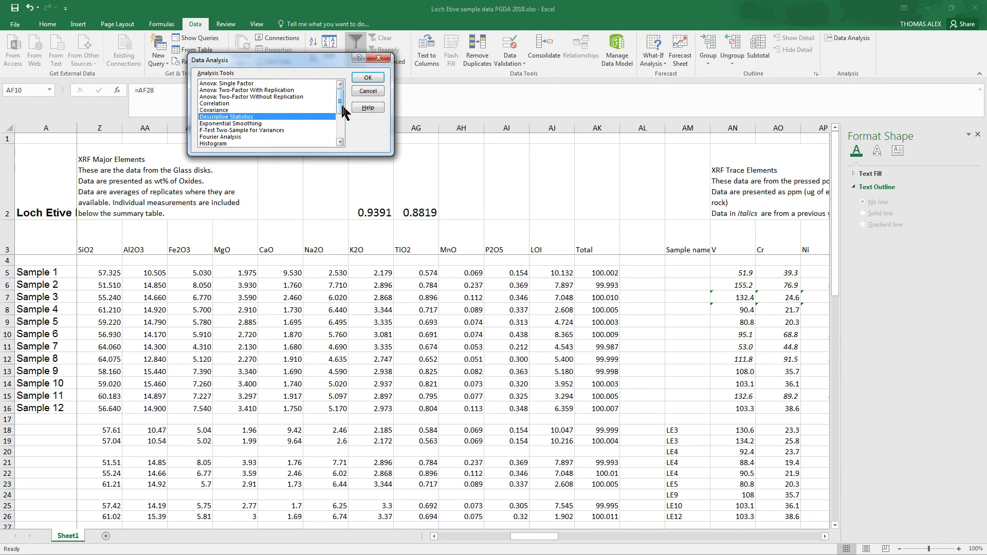
pyautogui.moveTo(340, 106); pyautogui.dragTo(343, 119)
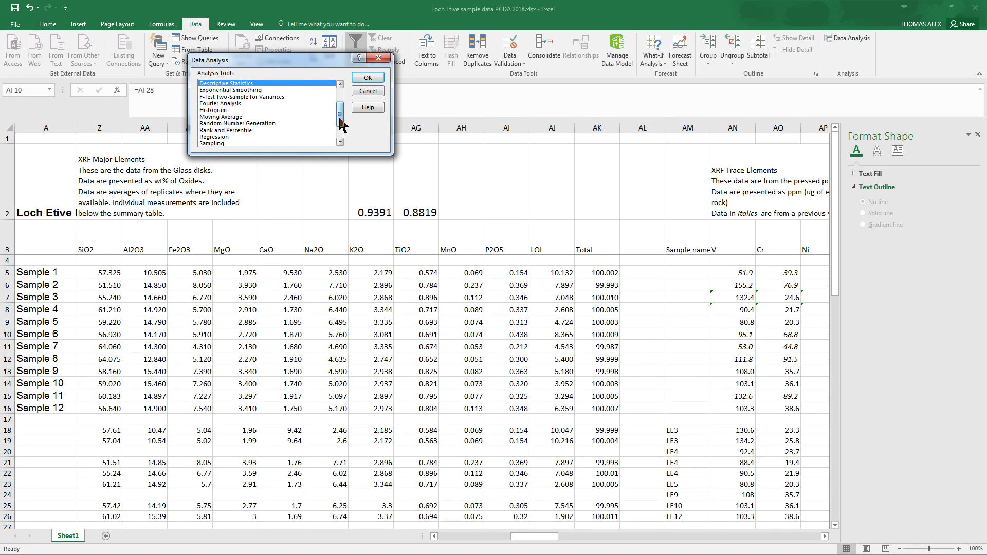
pyautogui.scroll(2, 334, 116)
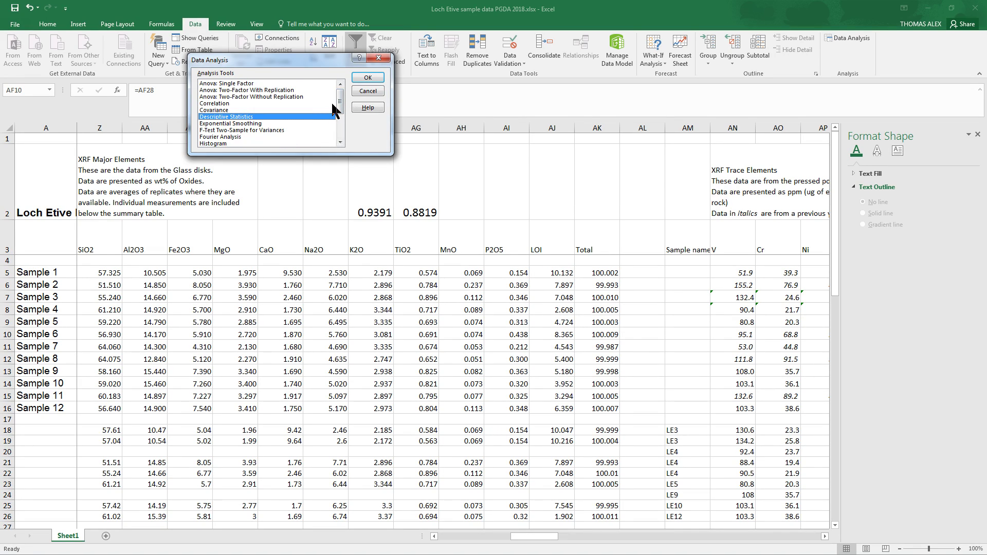
# - View the Correlation tool's input and output options and close Data Analysis without running it
pyautogui.click(211, 103)
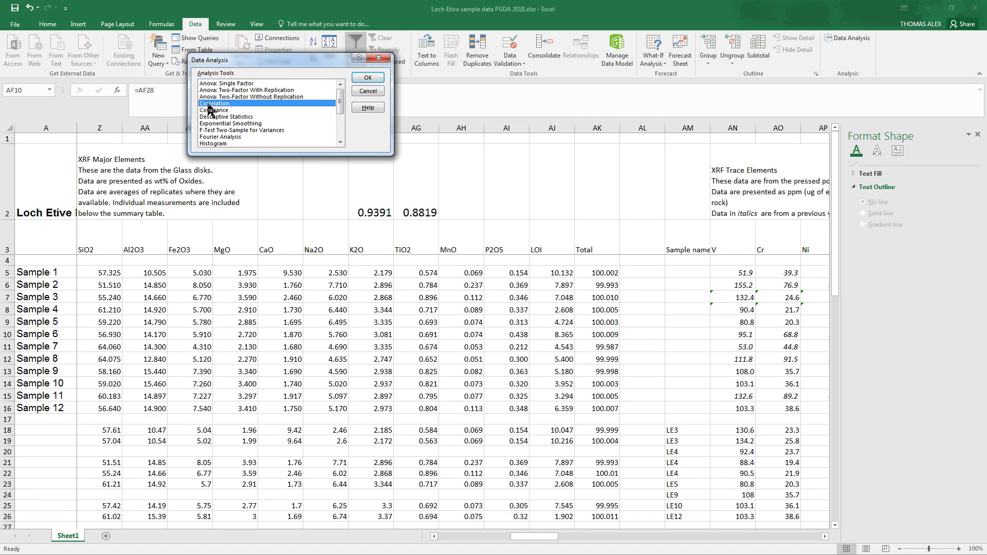
pyautogui.click(368, 78)
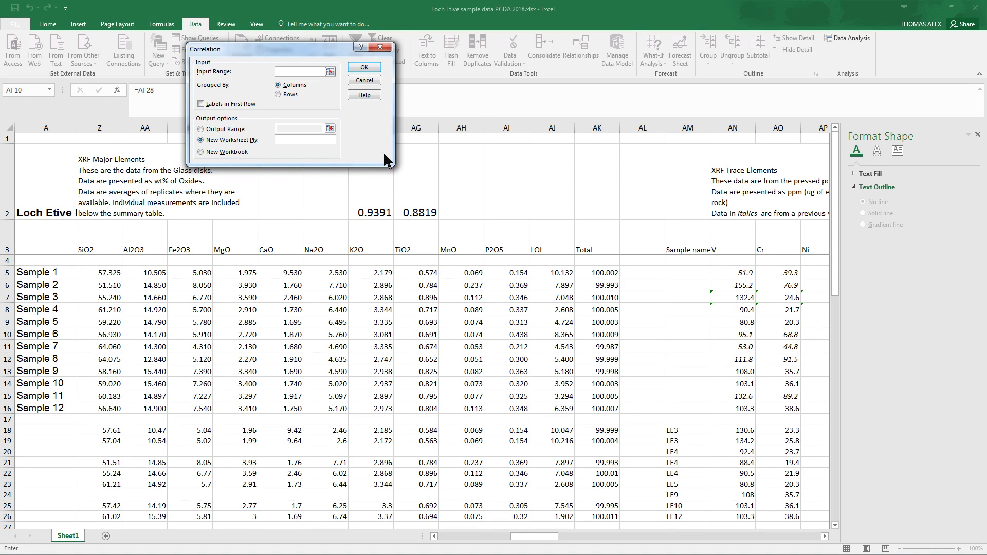
pyautogui.click(364, 80)
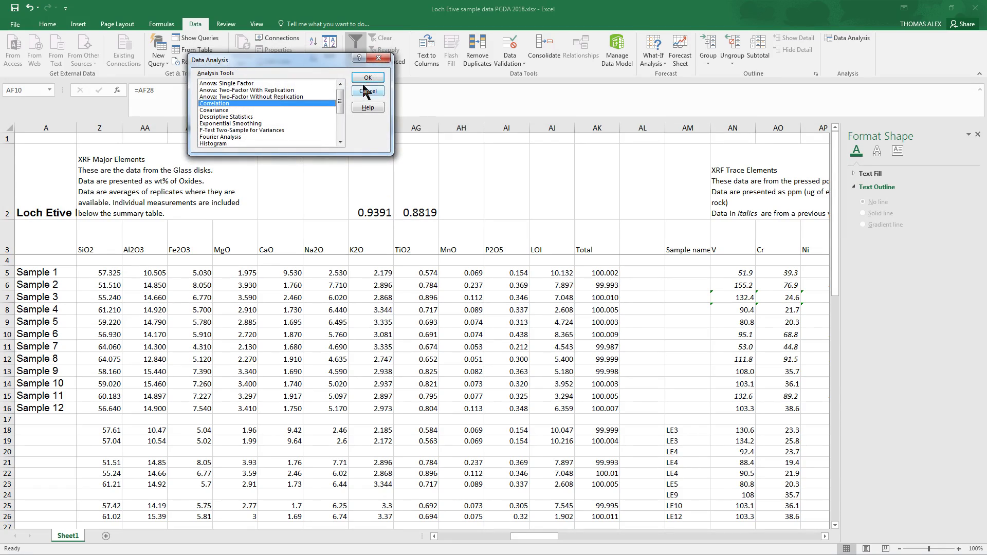
pyautogui.click(365, 90)
pyautogui.moveTo(542, 542); pyautogui.dragTo(529, 543)
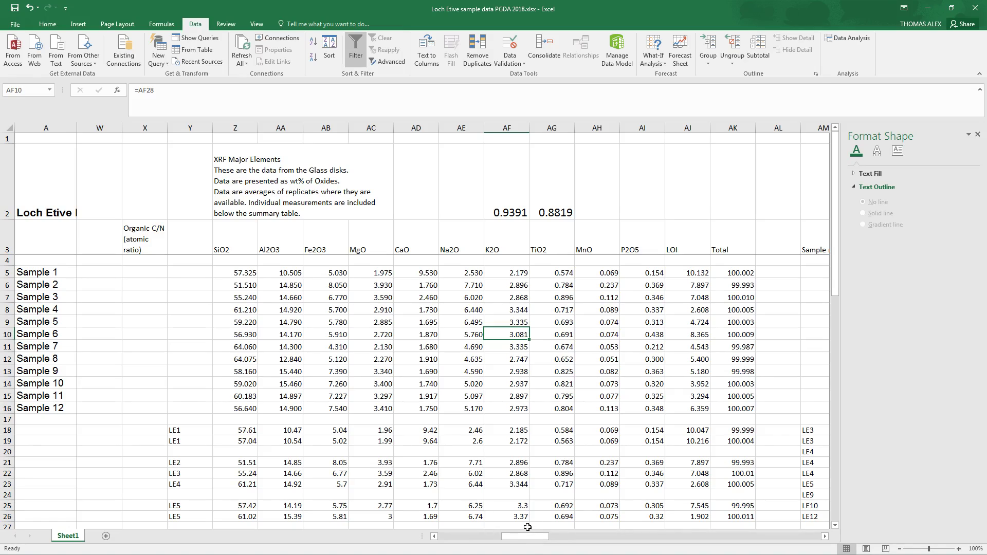
pyautogui.click(232, 261)
pyautogui.moveTo(223, 262); pyautogui.dragTo(504, 261)
pyautogui.click(391, 235)
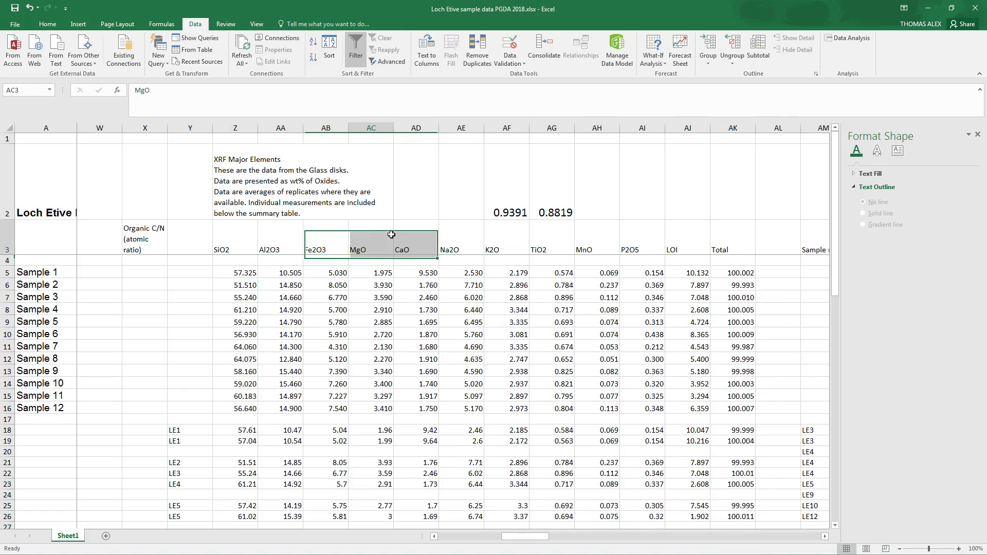
pyautogui.click(379, 286)
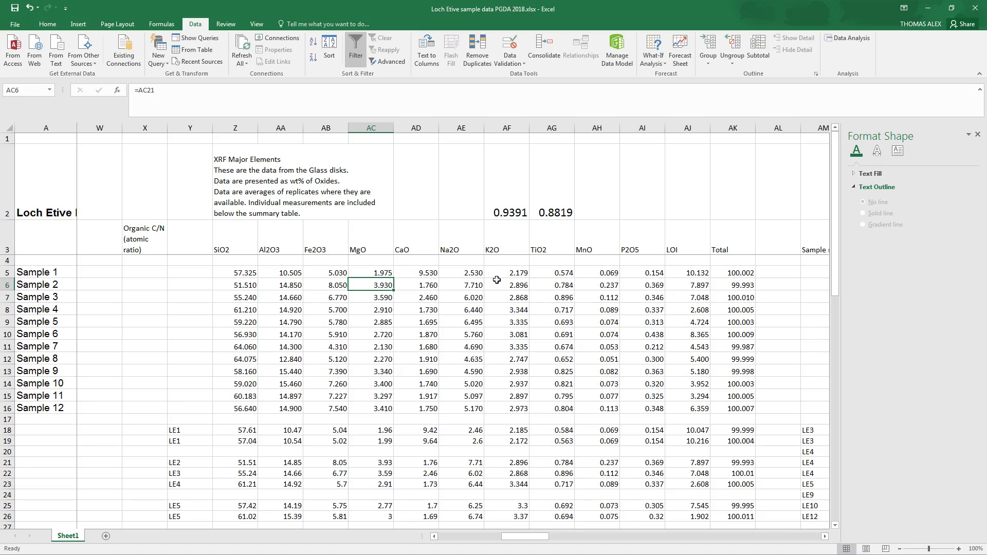
pyautogui.click(240, 260)
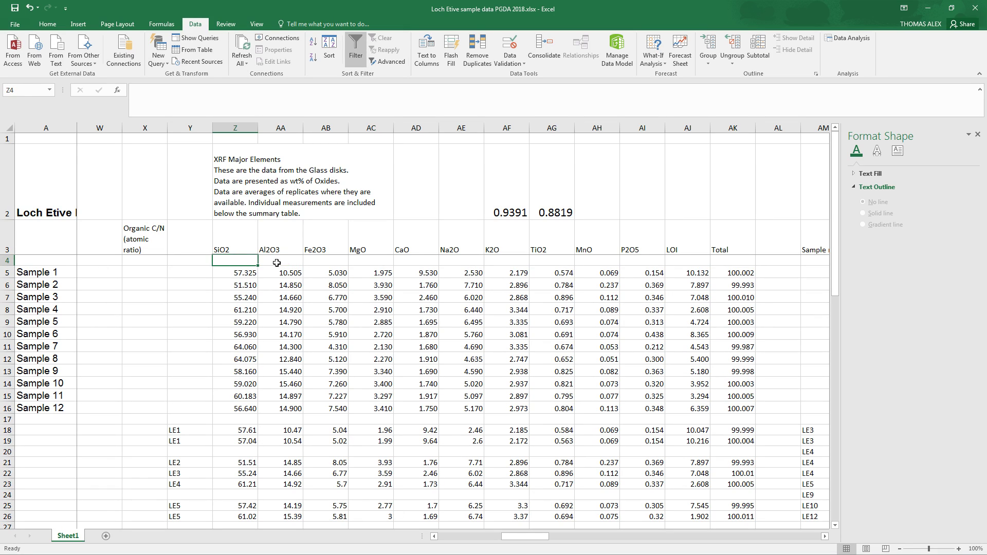
pyautogui.moveTo(779, 271); pyautogui.dragTo(779, 382)
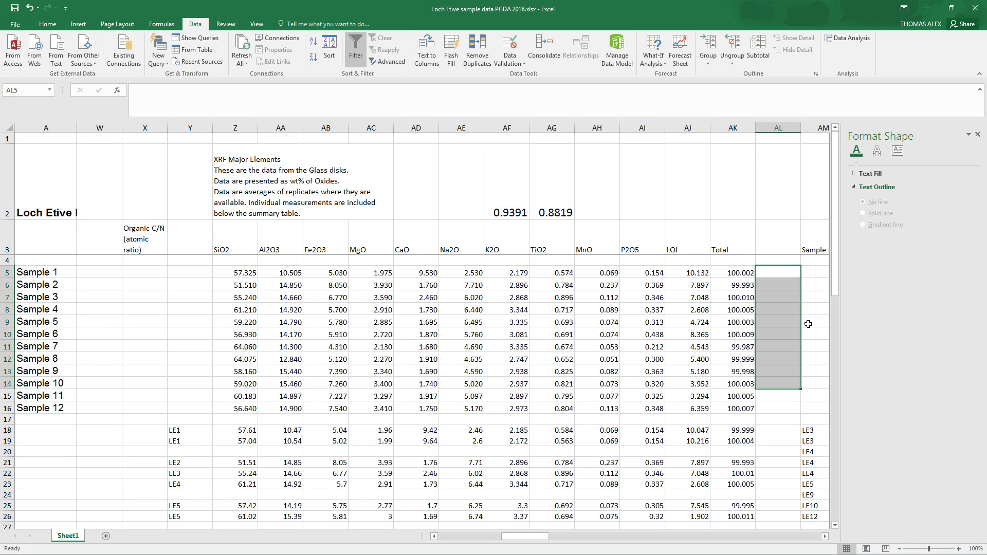
# - Close the Format Shape pane to give the worksheet more room
pyautogui.moveTo(539, 539); pyautogui.dragTo(561, 536)
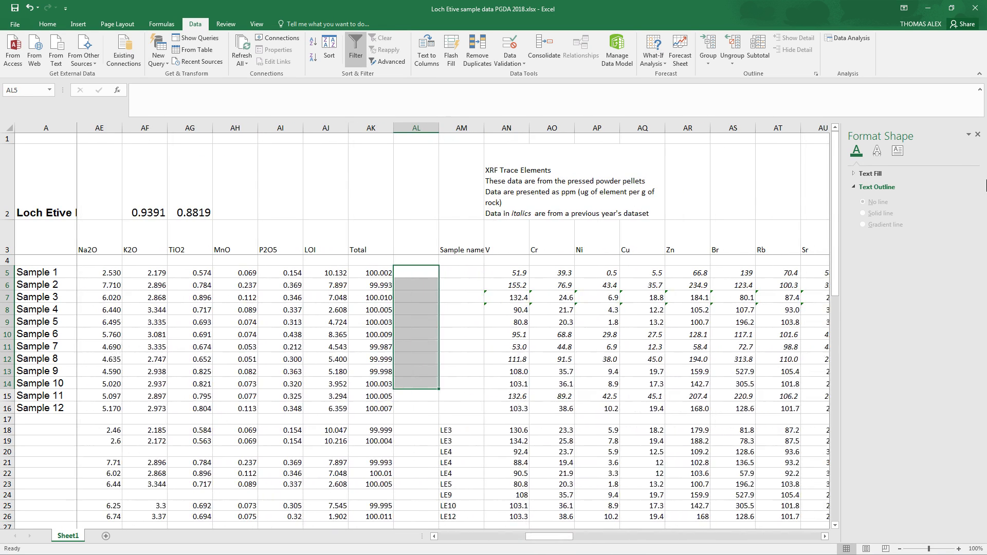
pyautogui.click(978, 135)
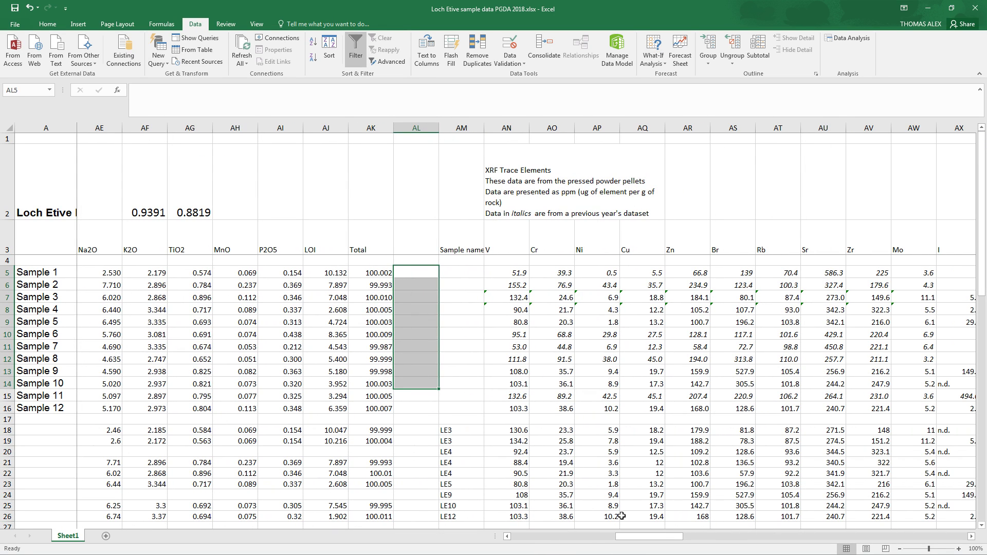
pyautogui.moveTo(643, 539)
pyautogui.mouseDown()
pyautogui.moveTo(577, 540)
pyautogui.moveTo(642, 542)
pyautogui.moveTo(634, 539)
pyautogui.mouseUp()
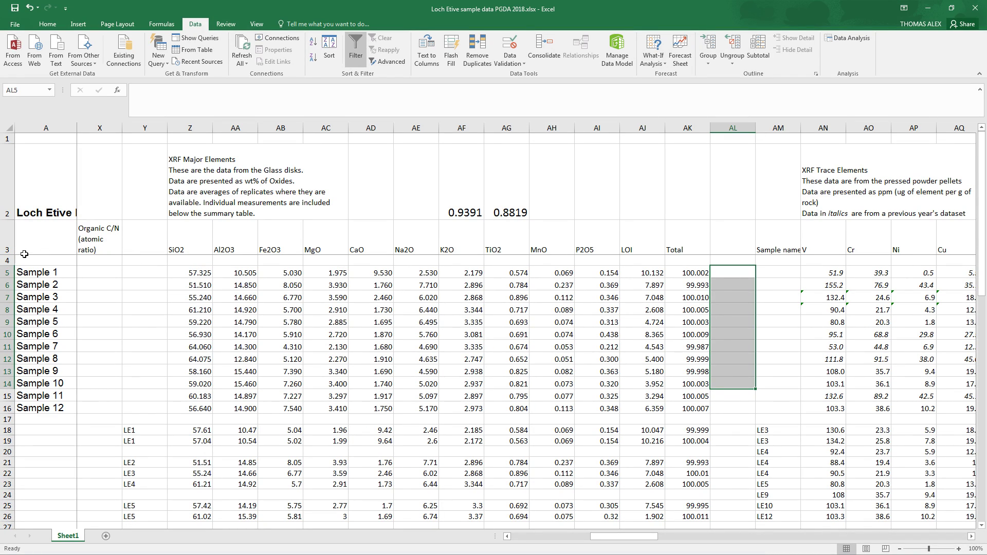
# - Enter =Z3 in cell Z4 and fill it across row 4 to column BW to repeat the column headings
pyautogui.click(196, 262)
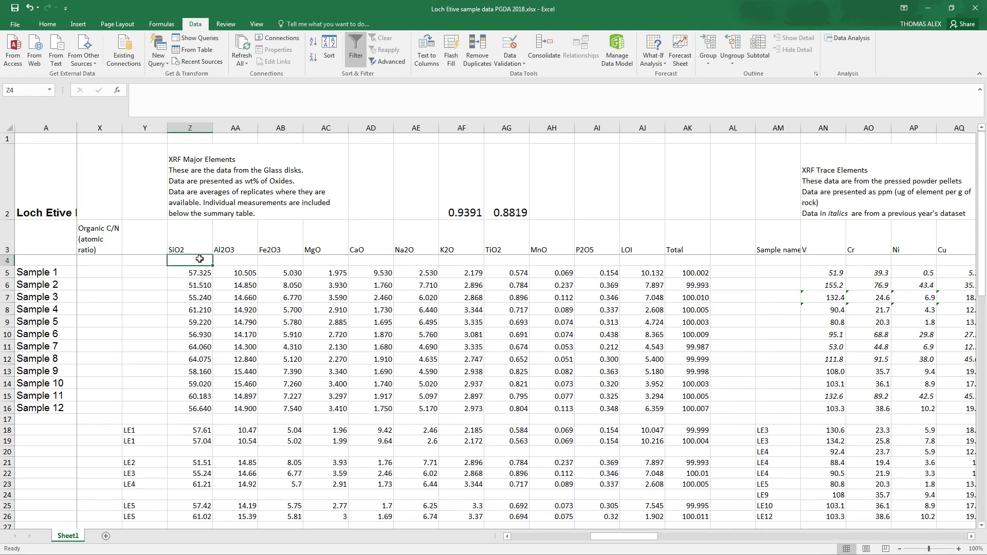
pyautogui.write('=')
pyautogui.click(203, 245)
pyautogui.press('Return')
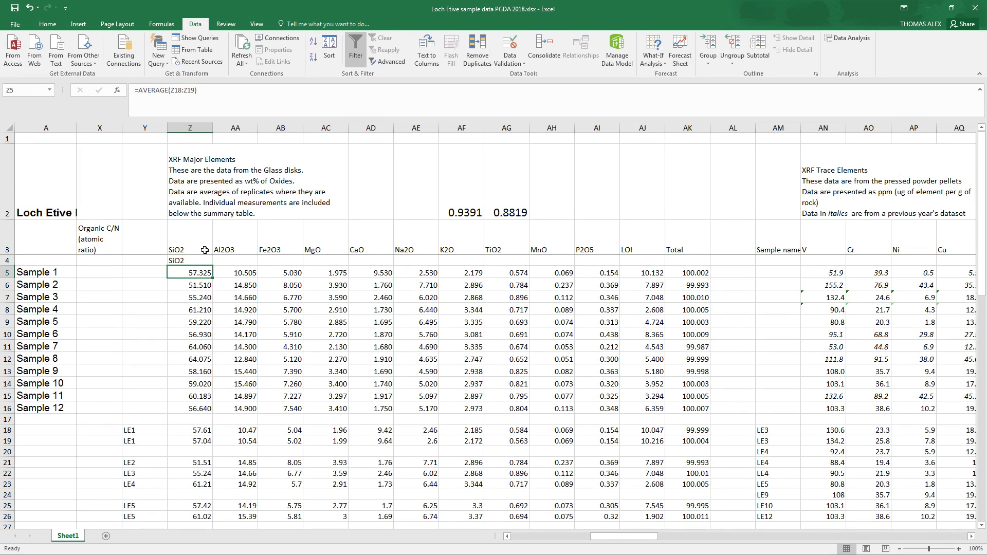
pyautogui.click(208, 261)
pyautogui.moveTo(213, 266); pyautogui.dragTo(319, 254)
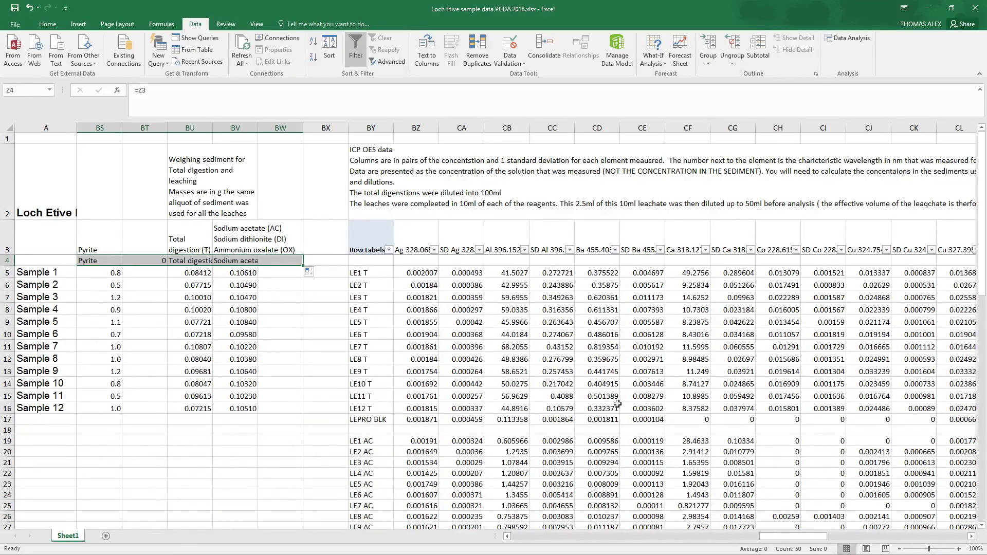
# - Delete the blank column AL and the Sample name column AM between the XRF major and trace element data
pyautogui.moveTo(776, 537); pyautogui.dragTo(621, 539)
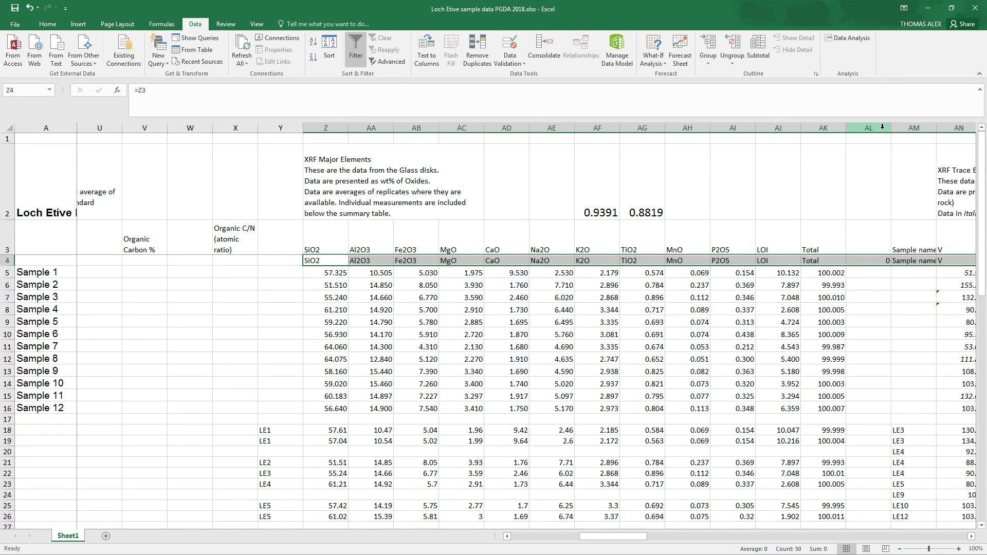
pyautogui.moveTo(879, 127); pyautogui.dragTo(914, 128)
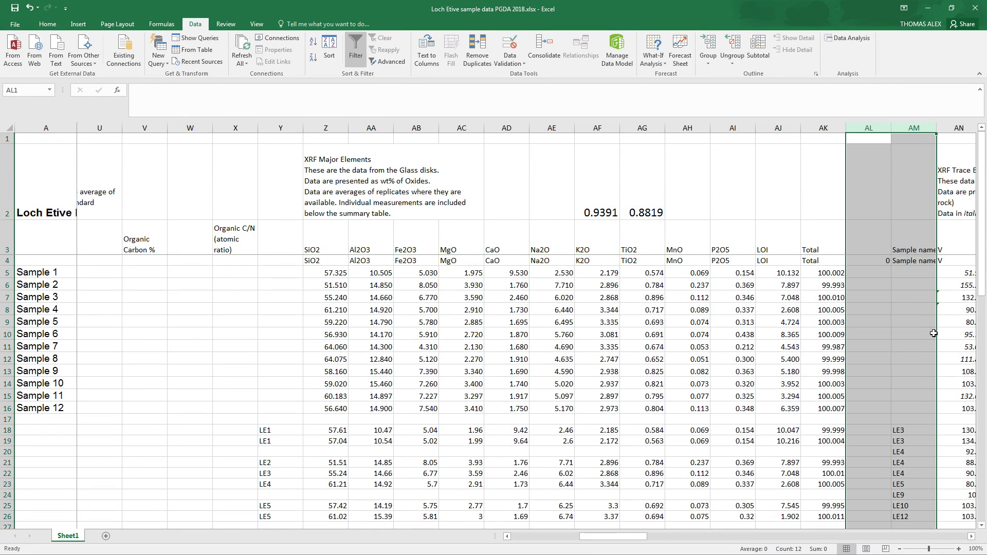
pyautogui.click(971, 536)
pyautogui.click(971, 536)
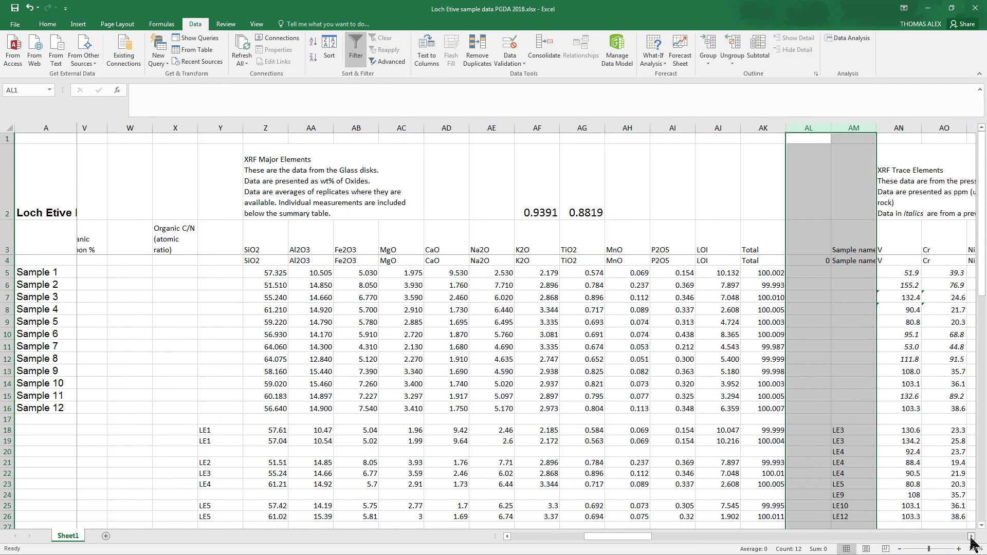
pyautogui.click(971, 536)
pyautogui.click(971, 536)
pyautogui.click(705, 321)
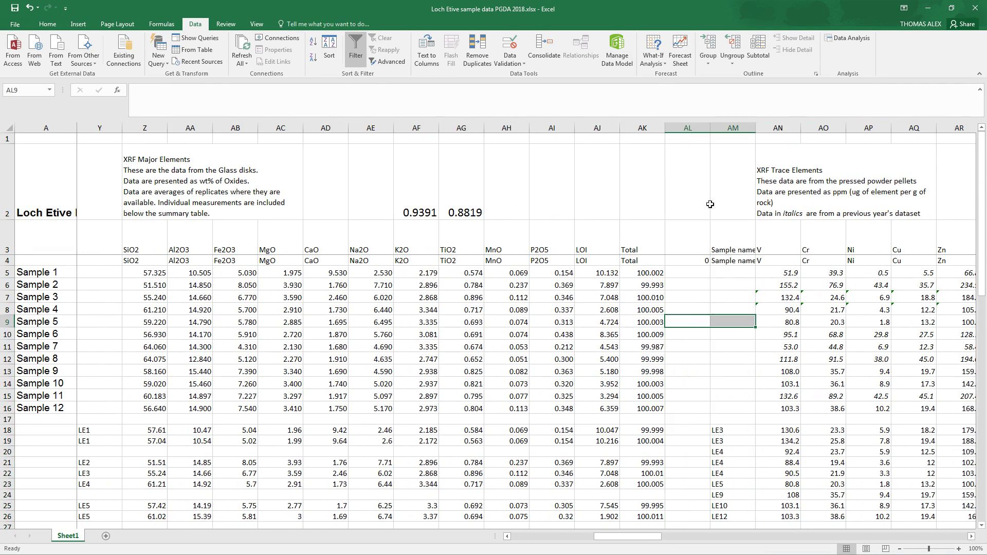
pyautogui.moveTo(694, 127)
pyautogui.mouseDown()
pyautogui.moveTo(698, 247)
pyautogui.moveTo(735, 313)
pyautogui.mouseUp()
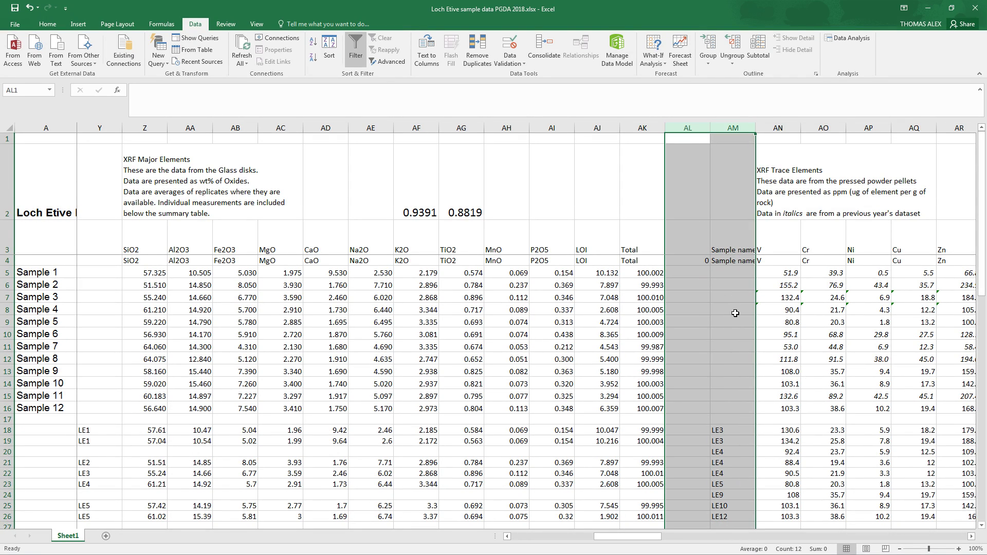
pyautogui.rightClick(729, 300)
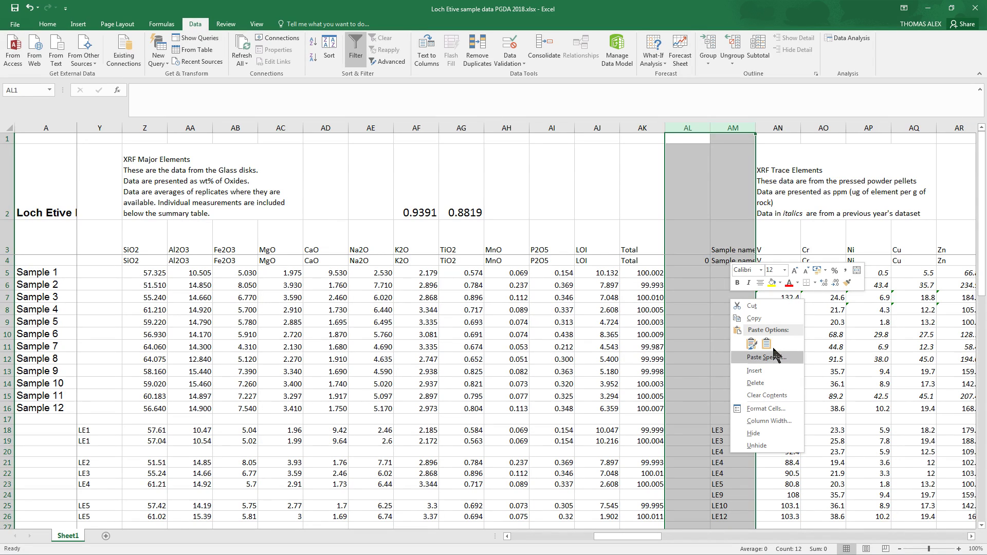
pyautogui.click(754, 382)
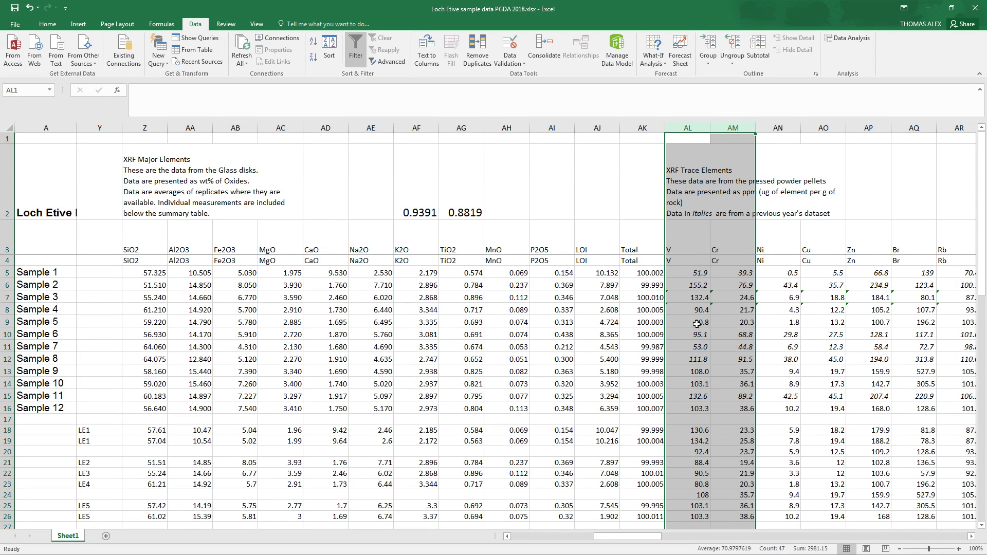
# - Delete the blank column BA between the Nb trace element data and the XRD Quartz data
pyautogui.moveTo(649, 537); pyautogui.dragTo(709, 536)
pyautogui.click(597, 127)
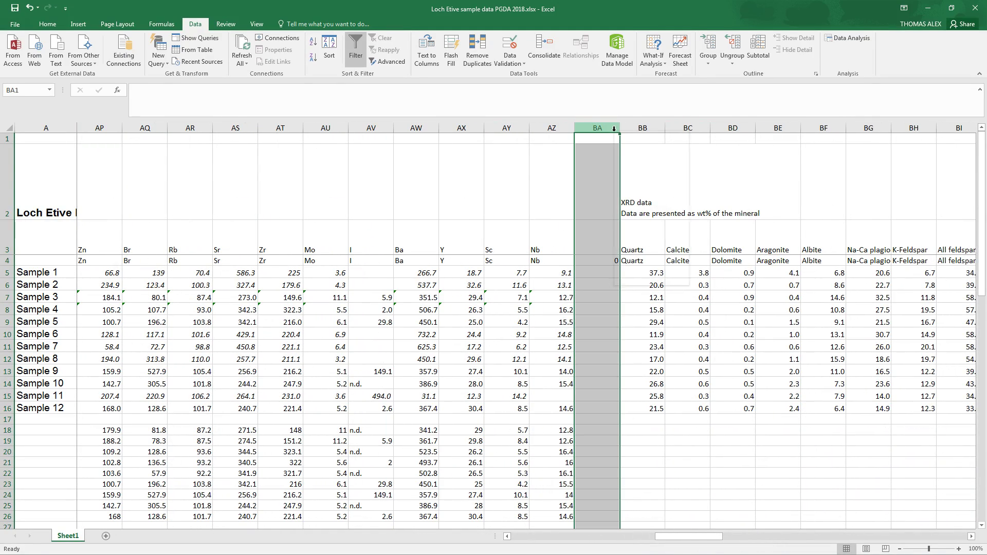
pyautogui.rightClick(597, 128)
pyautogui.click(663, 218)
# - Open the Correlation tool from Data Analysis and start its input range at cell Z16, the Sample 12 SiO2 value
pyautogui.moveTo(690, 536); pyautogui.dragTo(731, 538)
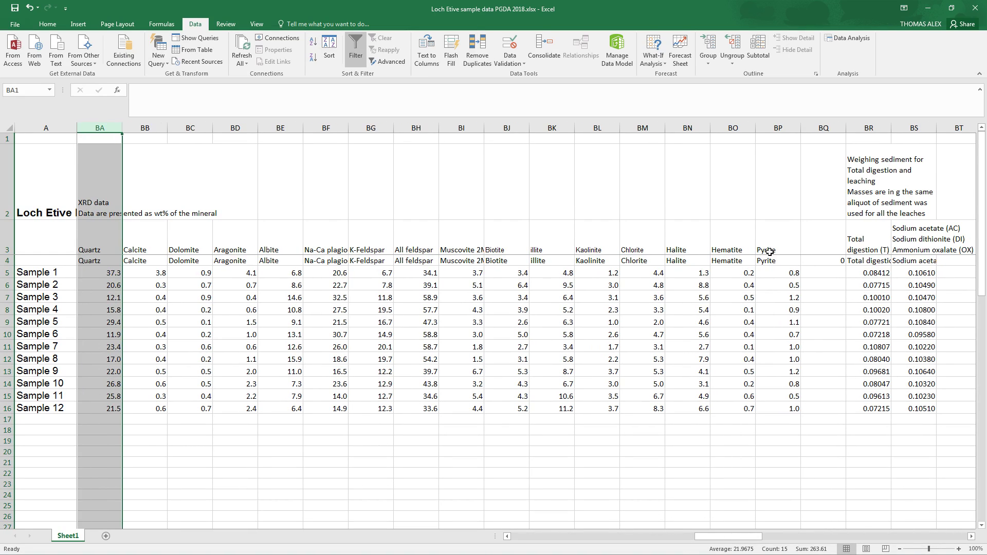
pyautogui.moveTo(778, 261); pyautogui.dragTo(506, 261)
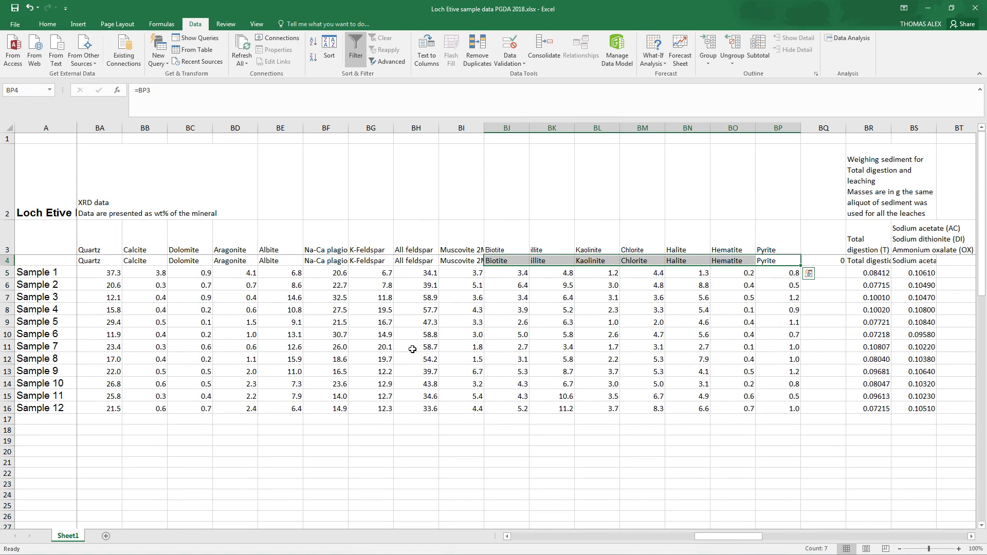
pyautogui.moveTo(738, 539); pyautogui.dragTo(623, 536)
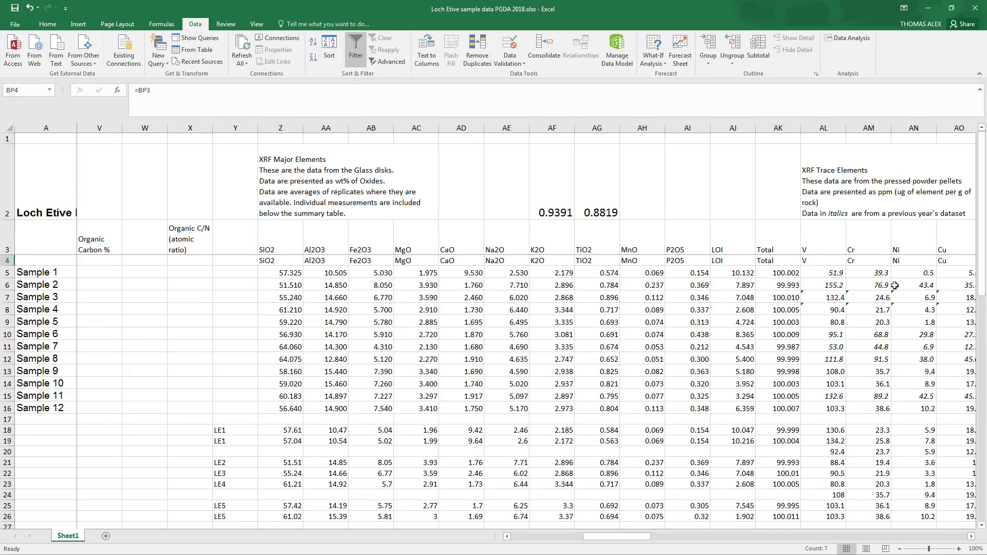
pyautogui.moveTo(632, 539)
pyautogui.mouseDown()
pyautogui.moveTo(652, 540)
pyautogui.moveTo(642, 539)
pyautogui.mouseUp()
pyautogui.scroll(-3, 720, 360)
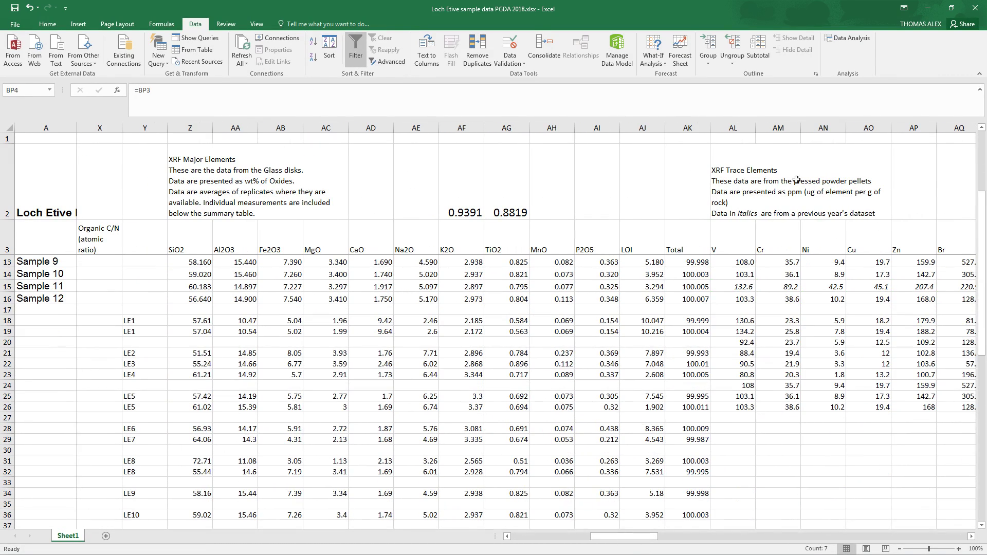
pyautogui.click(853, 38)
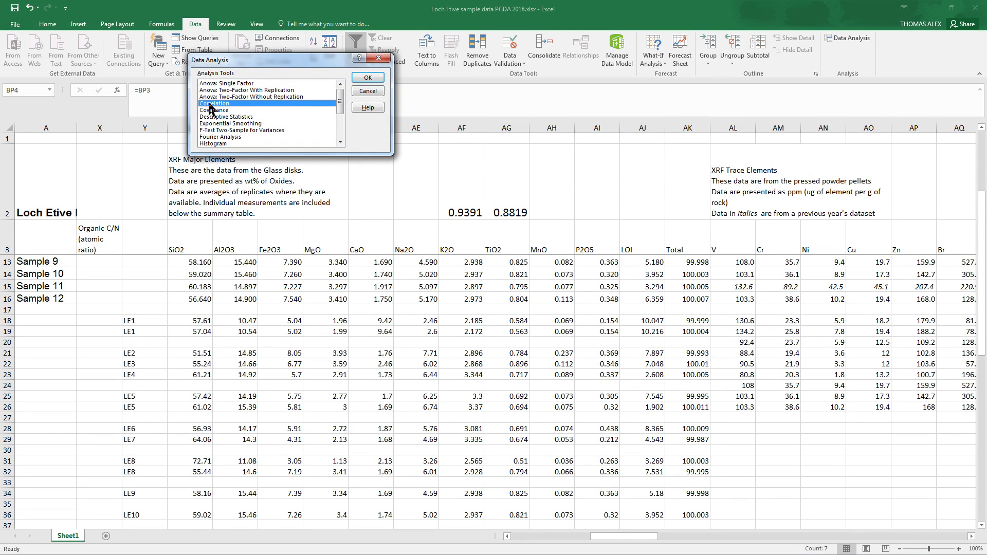
pyautogui.click(378, 77)
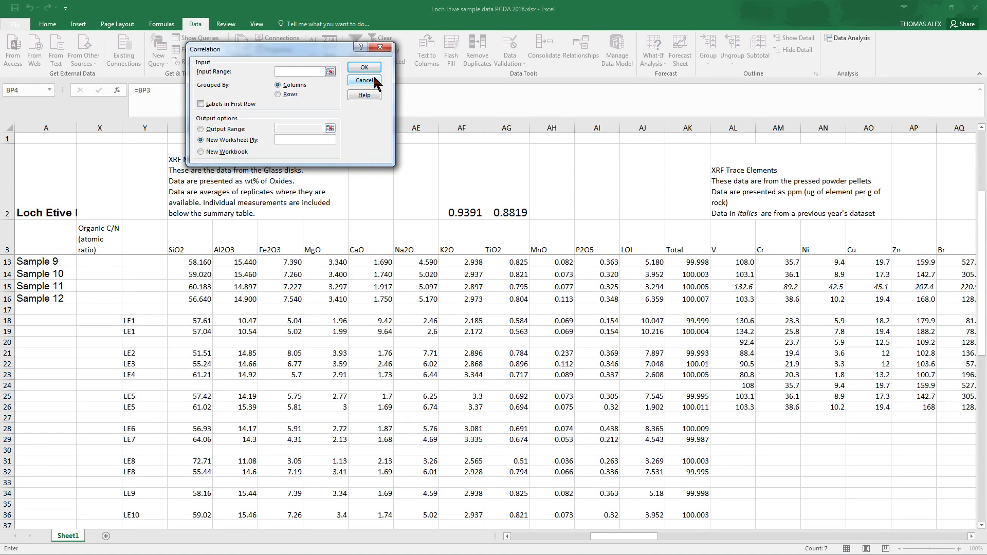
pyautogui.click(330, 72)
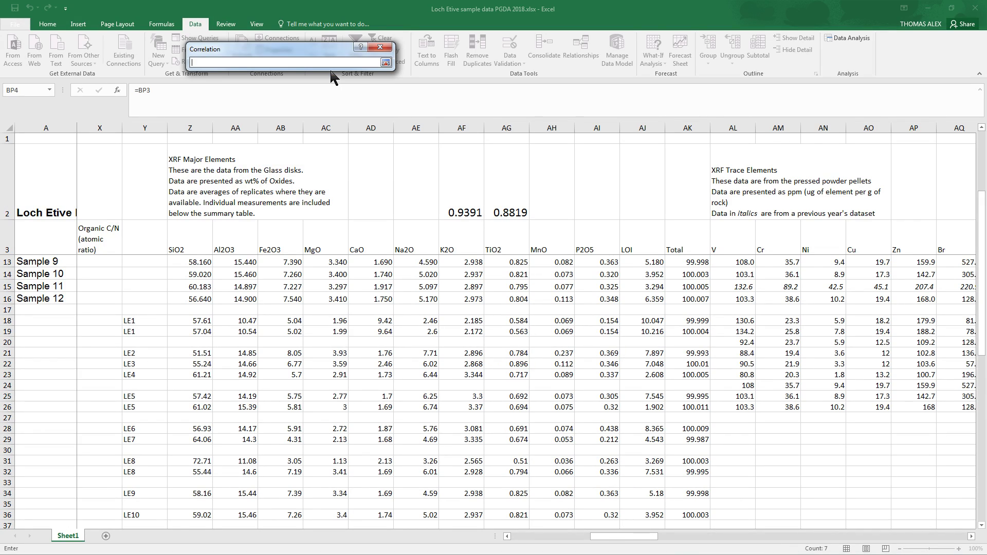
pyautogui.click(194, 298)
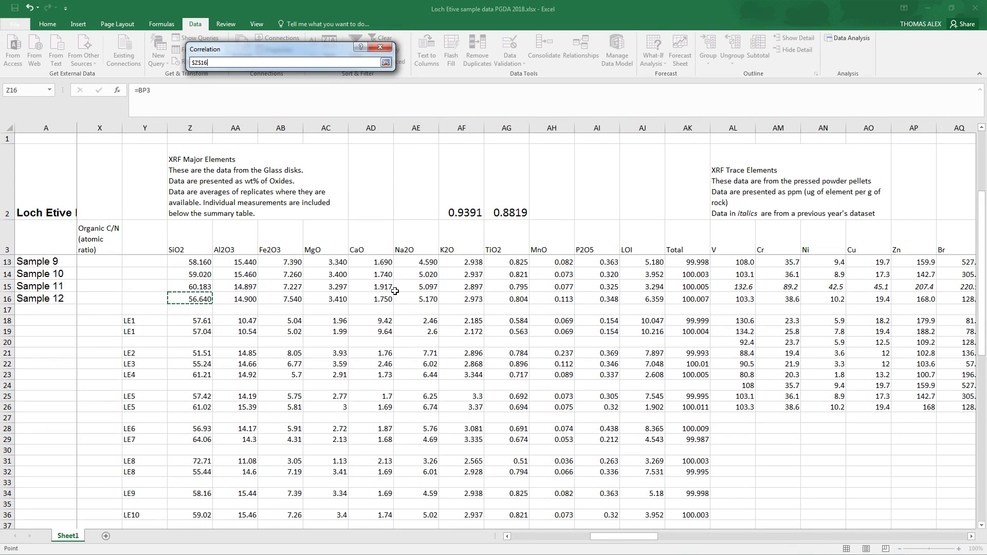
pyautogui.hotkey('ctrl', 'shift', 'Up')
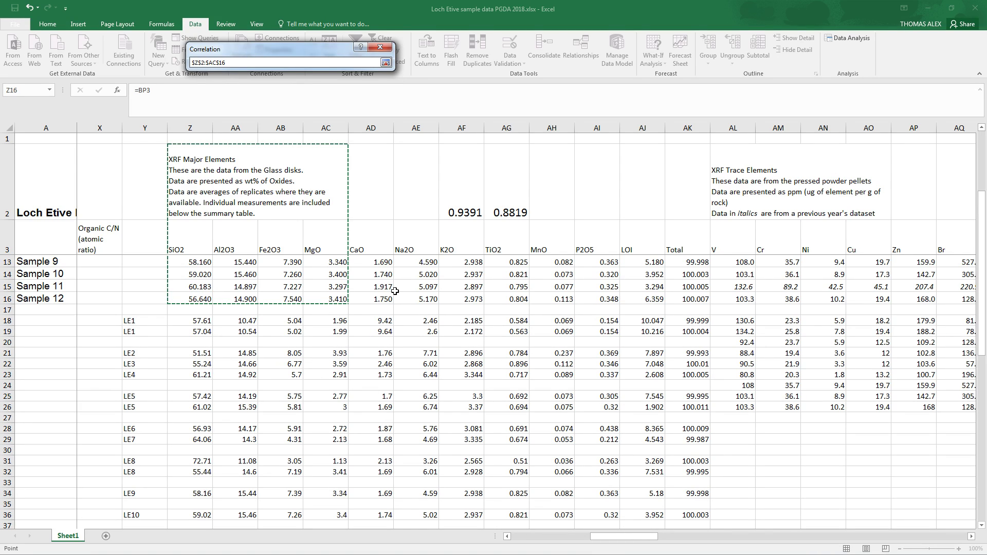
pyautogui.hotkey('ctrl', 'shift', 'Down')
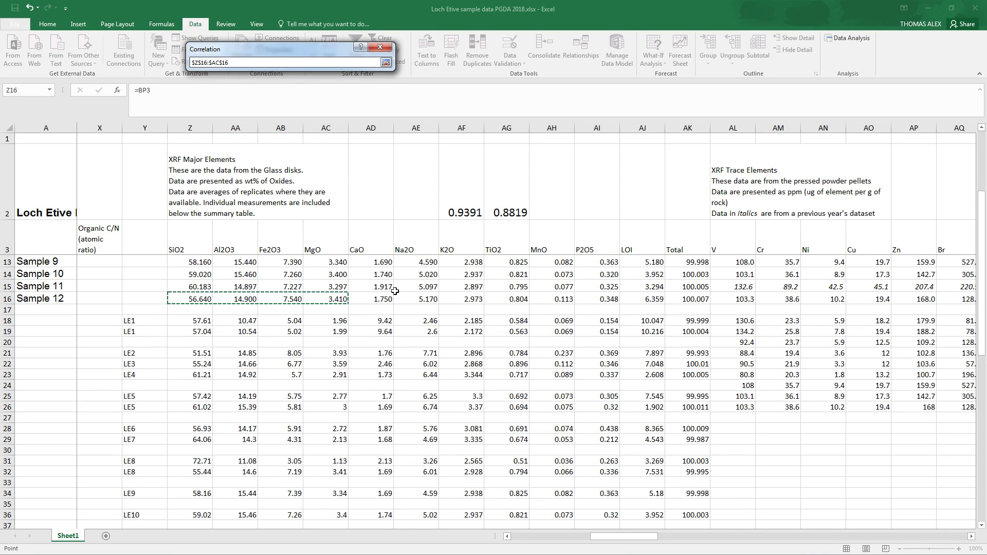
pyautogui.hotkey('ctrl', 'shift', 'Left')
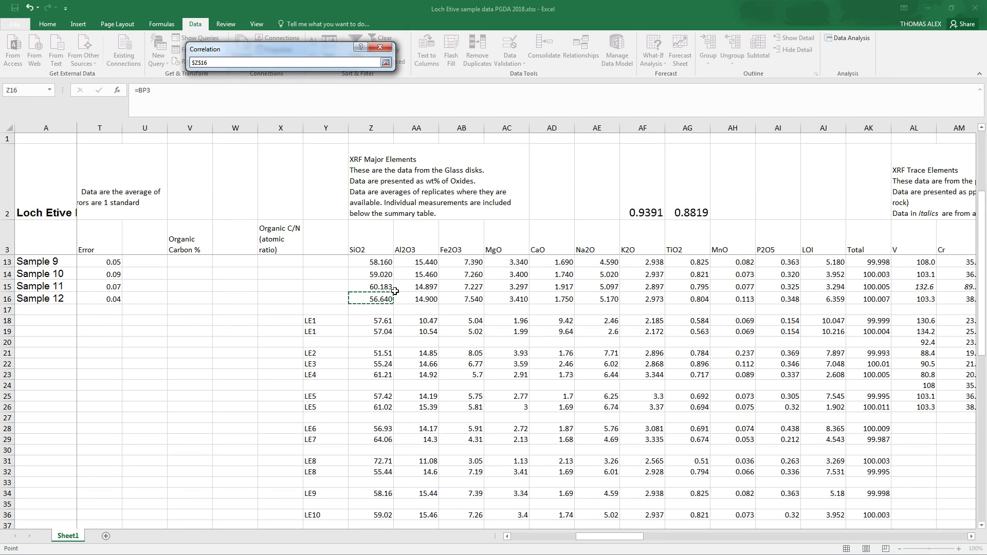
# - Set the Correlation input range to $Z$4:$BP$16, covering the row 4 labels and all samples from SiO2 to Pyrite
pyautogui.hotkey('shift', 'Up')
pyautogui.hotkey('shift', 'Up')
pyautogui.hotkey('shift', 'Up')
pyautogui.hotkey('shift', 'Up')
pyautogui.hotkey('shift', 'Up')
pyautogui.hotkey('shift', 'Up')
pyautogui.hotkey('shift', 'Up')
pyautogui.hotkey('shift', 'Up')
pyautogui.hotkey('shift', 'Up')
pyautogui.hotkey('shift', 'Up')
pyautogui.hotkey('shift', 'Up')
pyautogui.hotkey('shift', 'Up')
pyautogui.hotkey('shift', 'Up')
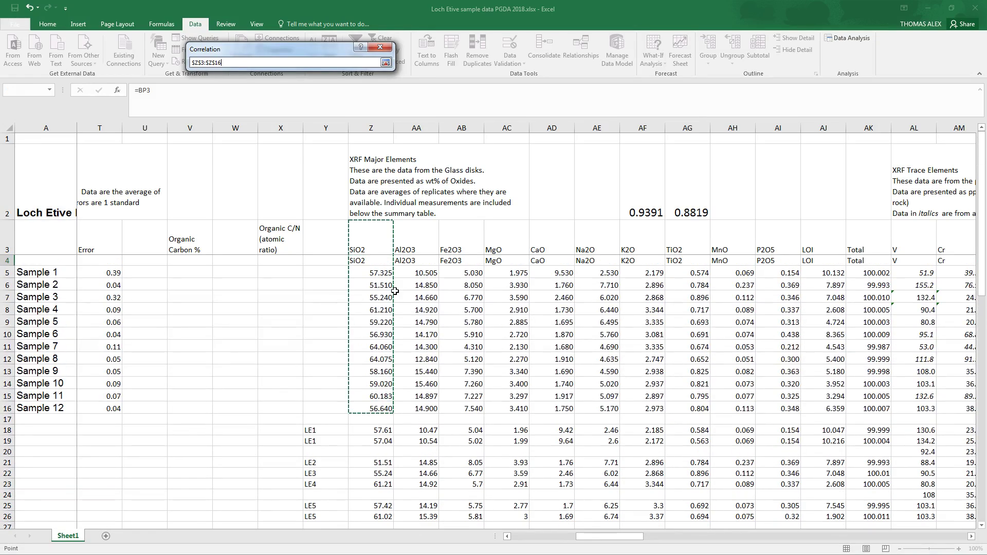
pyautogui.hotkey('shift', 'Down')
pyautogui.hotkey('ctrl', 'shift', 'Right')
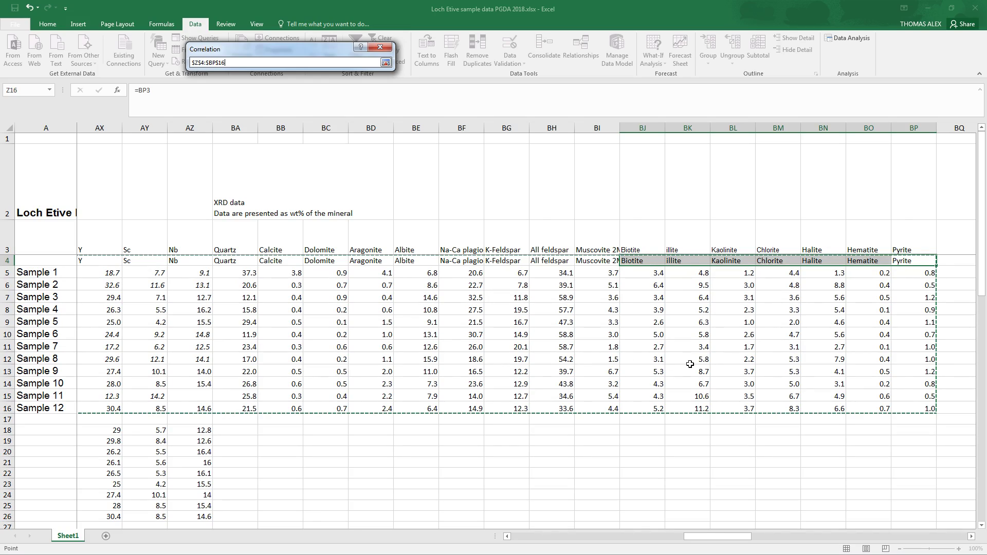
pyautogui.click(385, 62)
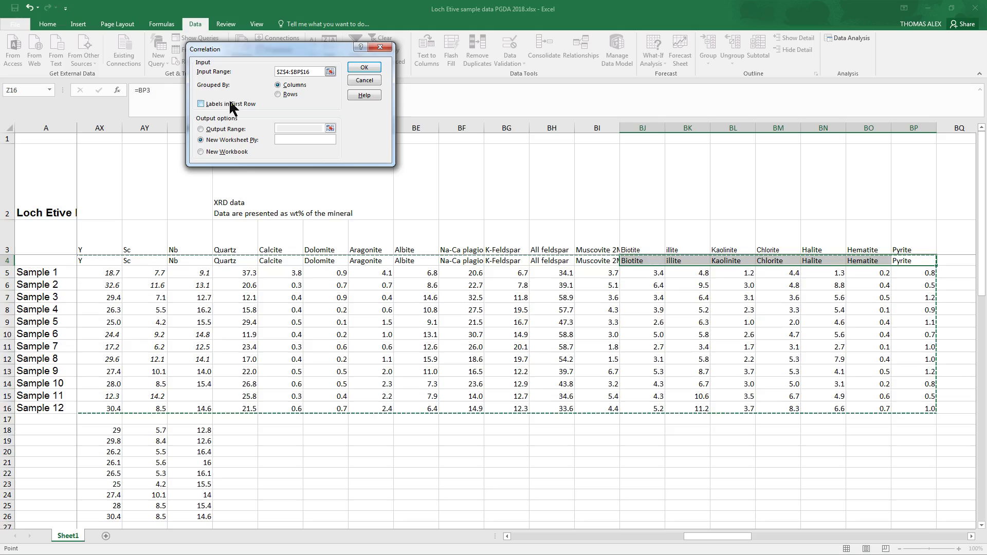
# - Enable labels in the first row, name the new output worksheet CORREL, and try to run the correlation
pyautogui.click(201, 104)
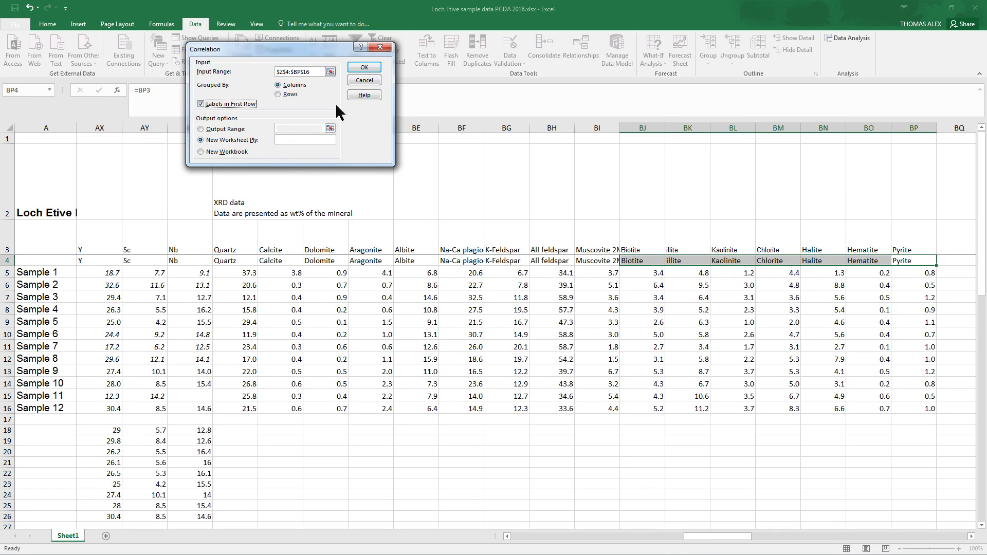
pyautogui.click(299, 139)
pyautogui.click(201, 129)
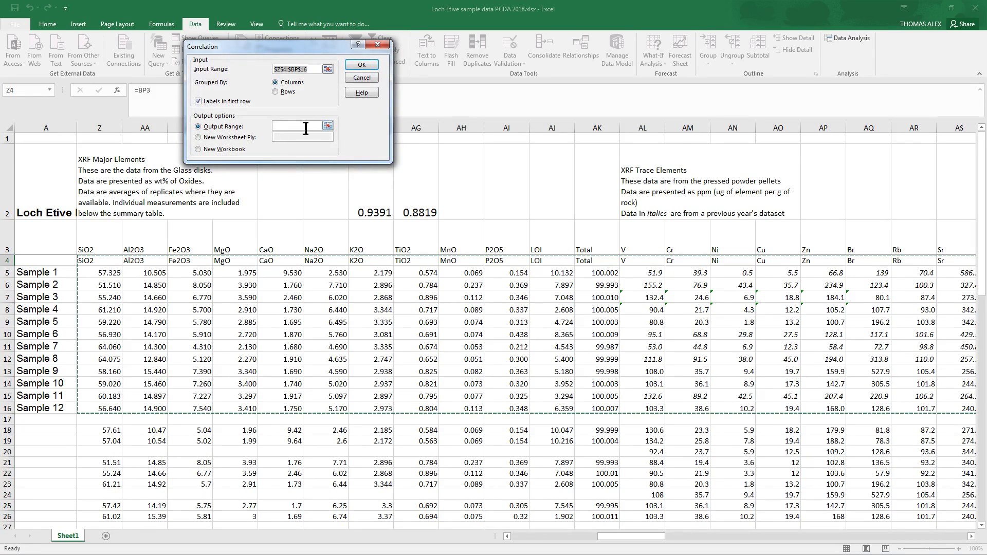
pyautogui.moveTo(637, 538); pyautogui.dragTo(607, 542)
pyautogui.scroll(-9, 568, 406)
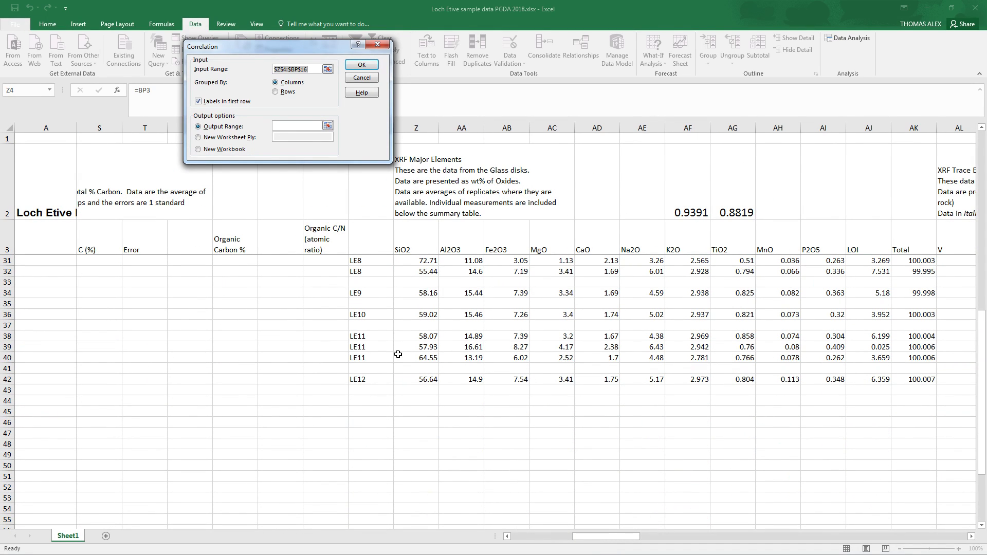
pyautogui.click(196, 136)
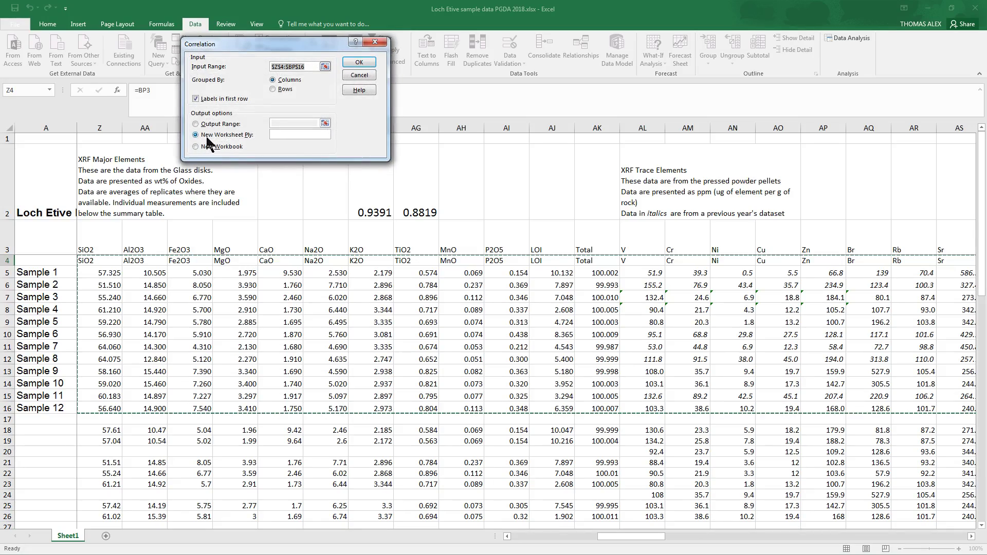
pyautogui.click(286, 137)
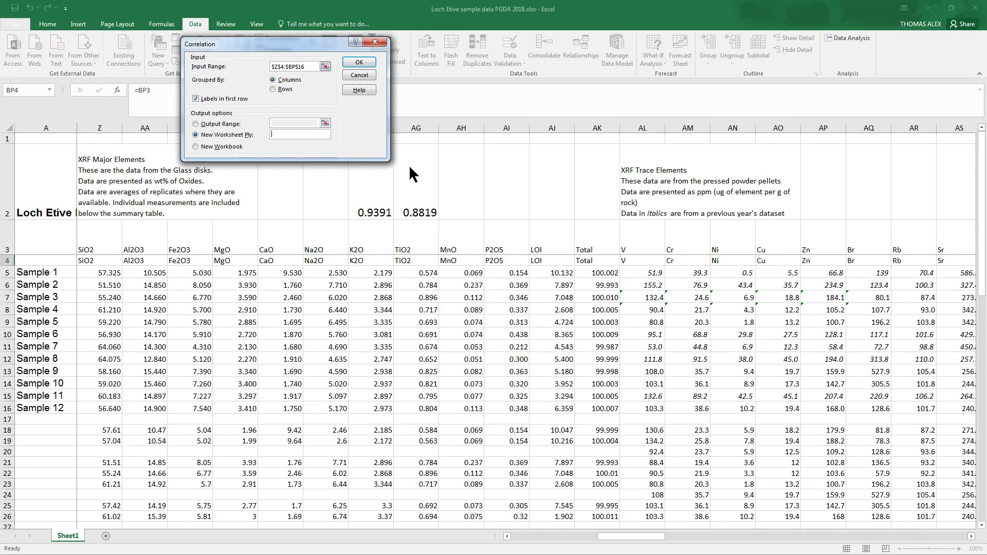
pyautogui.write('CORREL')
pyautogui.click(359, 64)
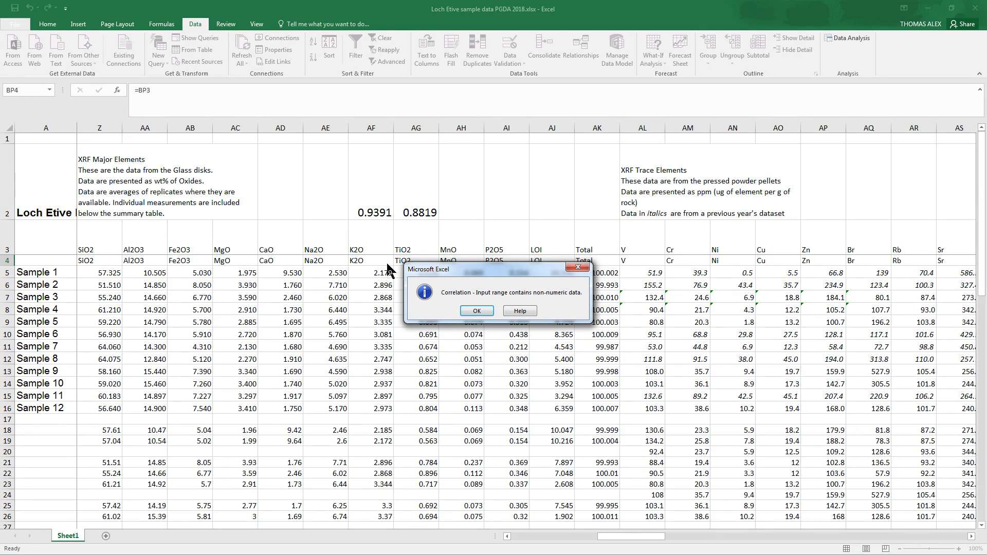
pyautogui.click(477, 311)
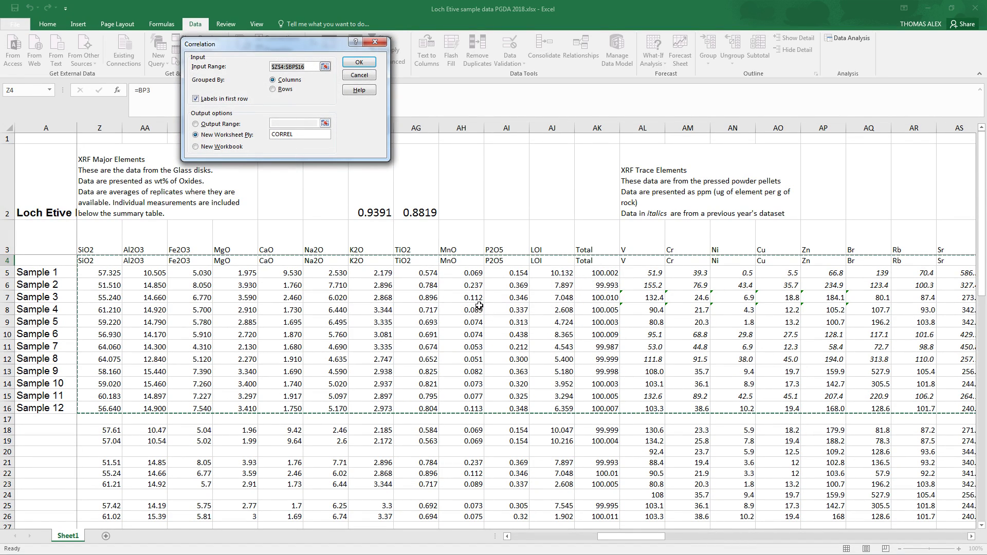
# - Leave the Correlation tool and clear the n.d. entry for Sample 10's iodine value in cell AV14
pyautogui.moveTo(631, 538); pyautogui.dragTo(664, 539)
pyautogui.click(694, 387)
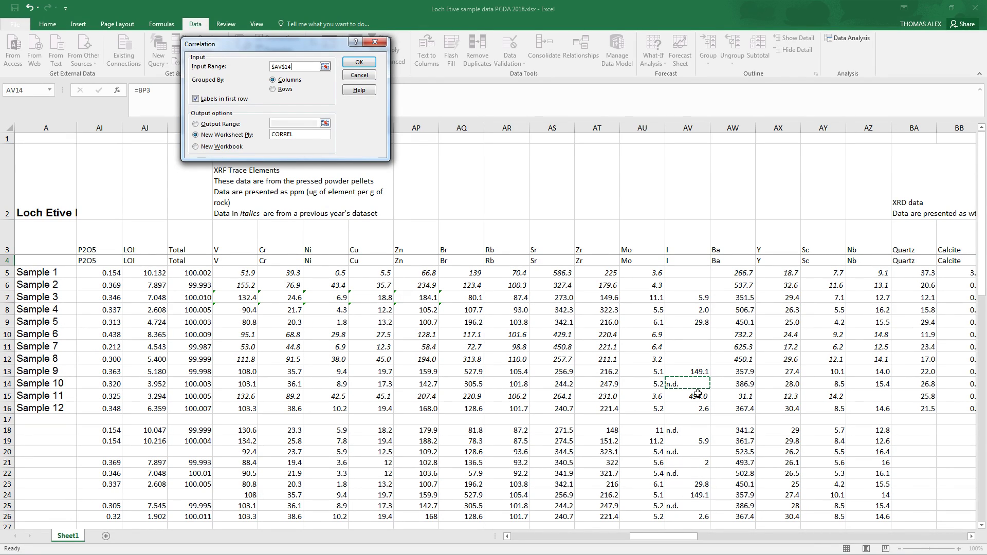
pyautogui.click(356, 76)
pyautogui.click(360, 86)
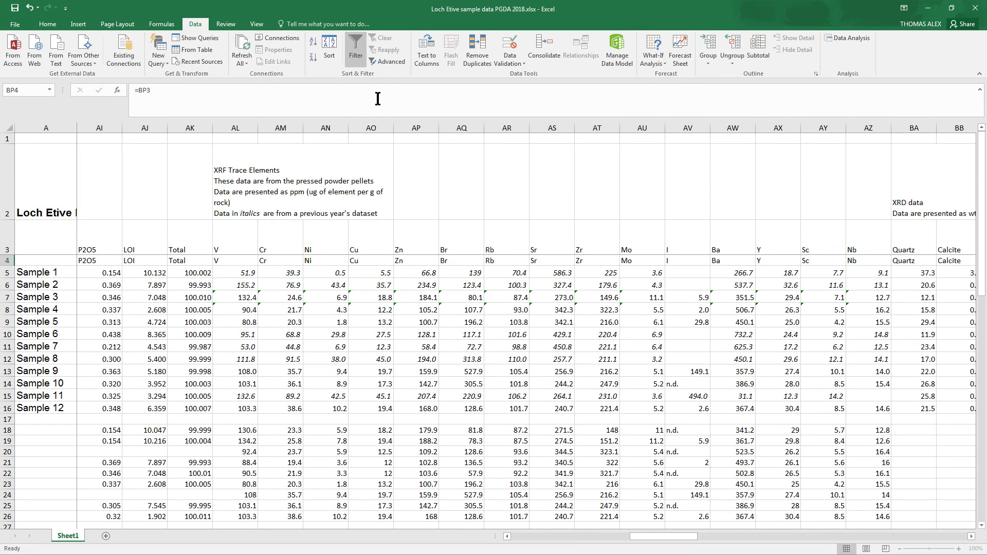
pyautogui.click(696, 380)
pyautogui.press('Delete')
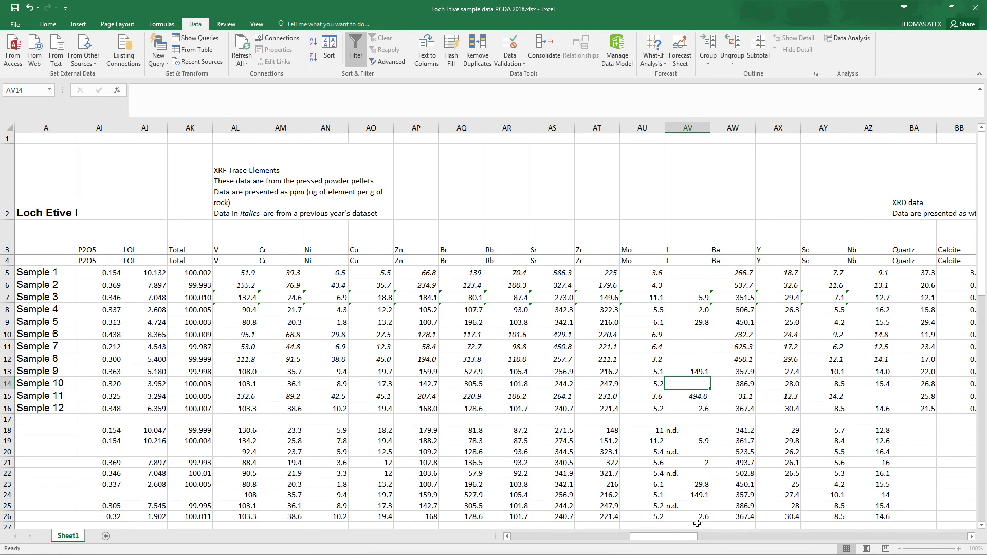
# - Rerun the Correlation tool on $Z$4:$BP$16 with first-row labels, outputting to the new worksheet CORREL
pyautogui.moveTo(680, 537); pyautogui.dragTo(633, 538)
pyautogui.click(849, 40)
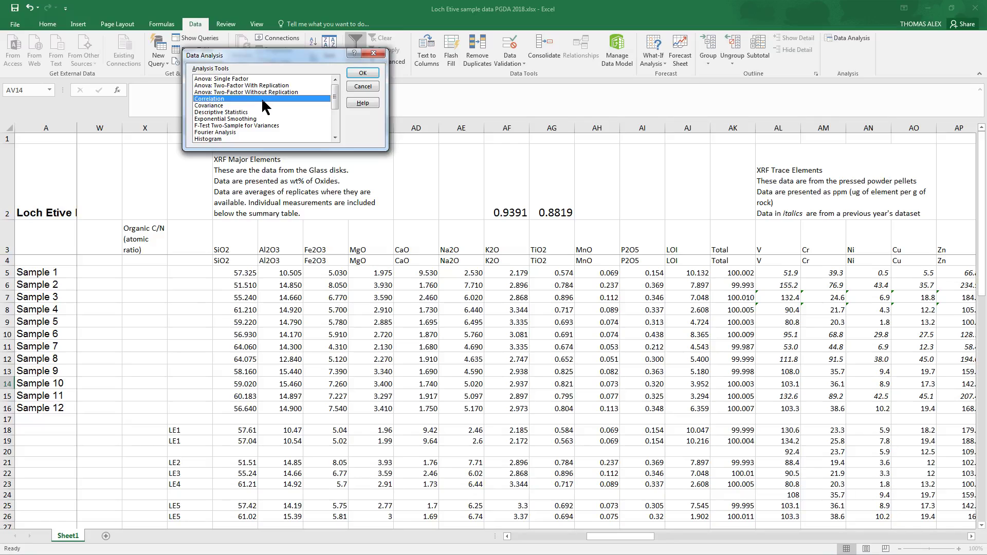
pyautogui.click(365, 73)
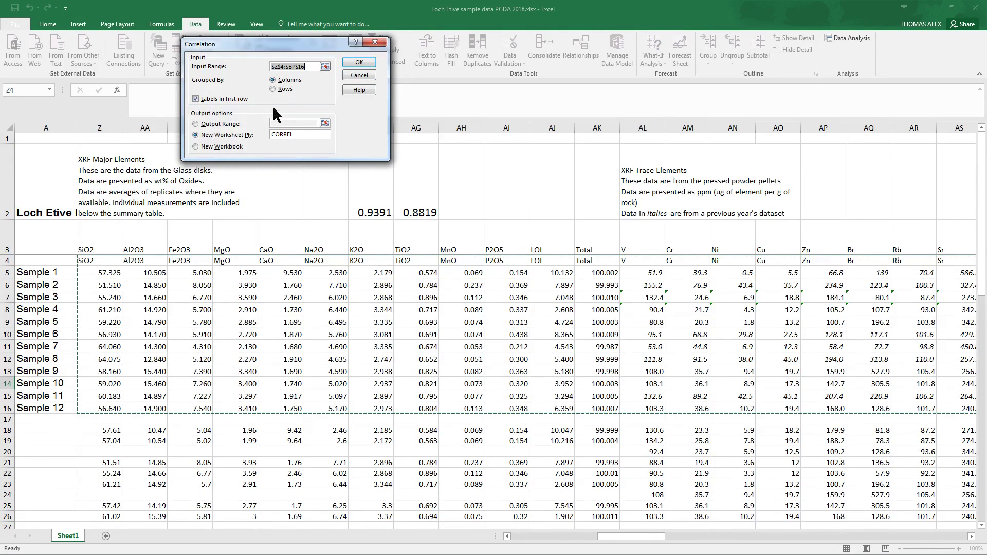
pyautogui.click(358, 63)
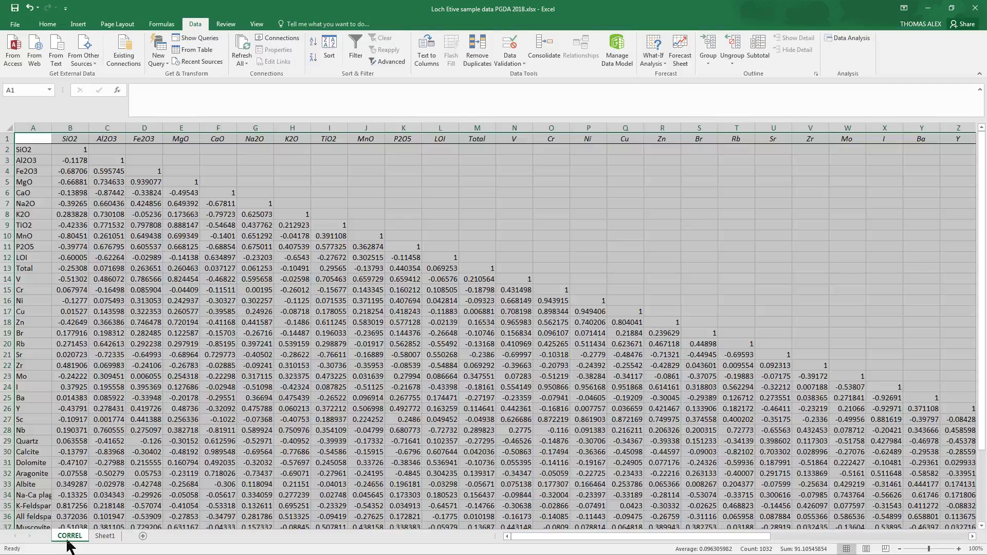
# - Examine the coefficients in the CORREL matrix, including MgO against SiO2 and Al2O3, down to the Pyrite row
pyautogui.click(129, 418)
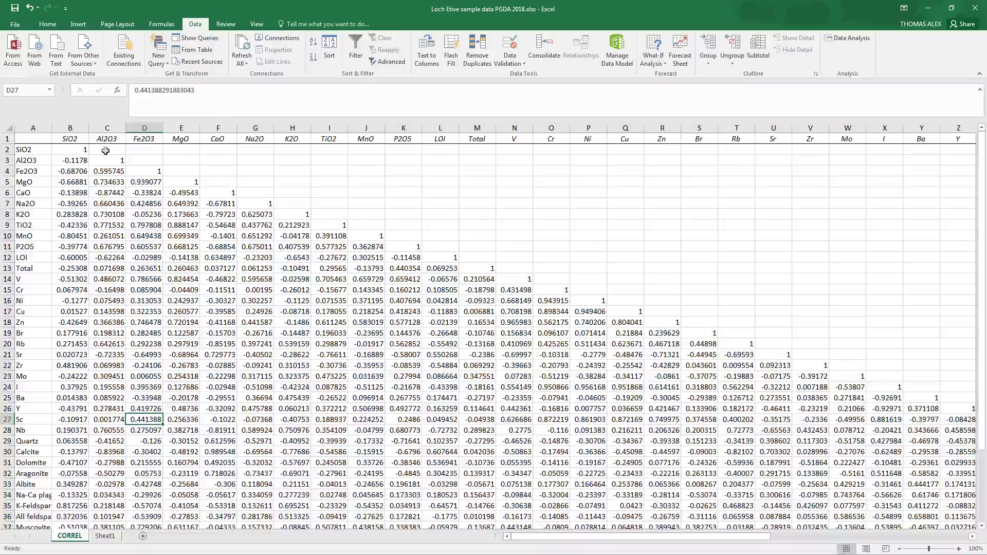
pyautogui.moveTo(534, 541); pyautogui.dragTo(498, 537)
pyautogui.click(77, 184)
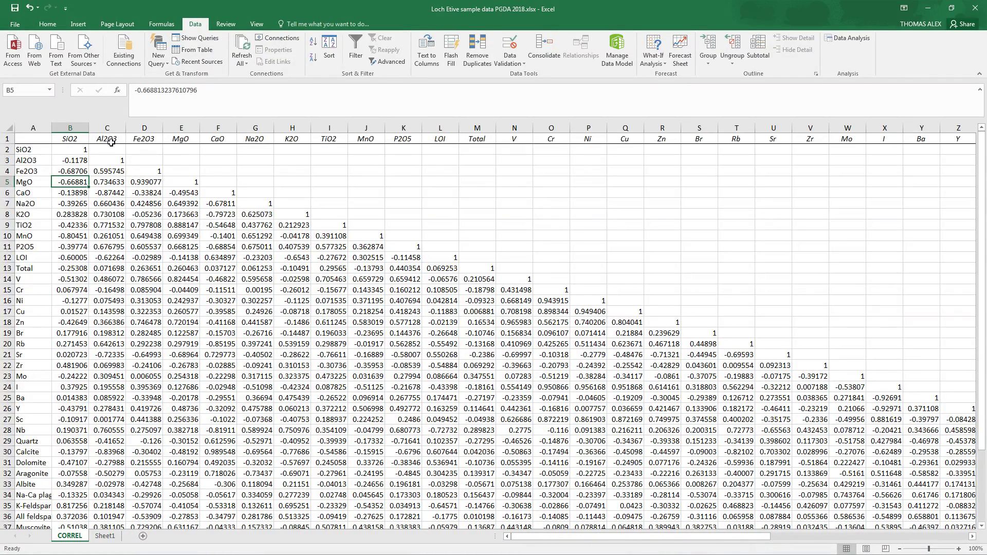
pyautogui.click(108, 181)
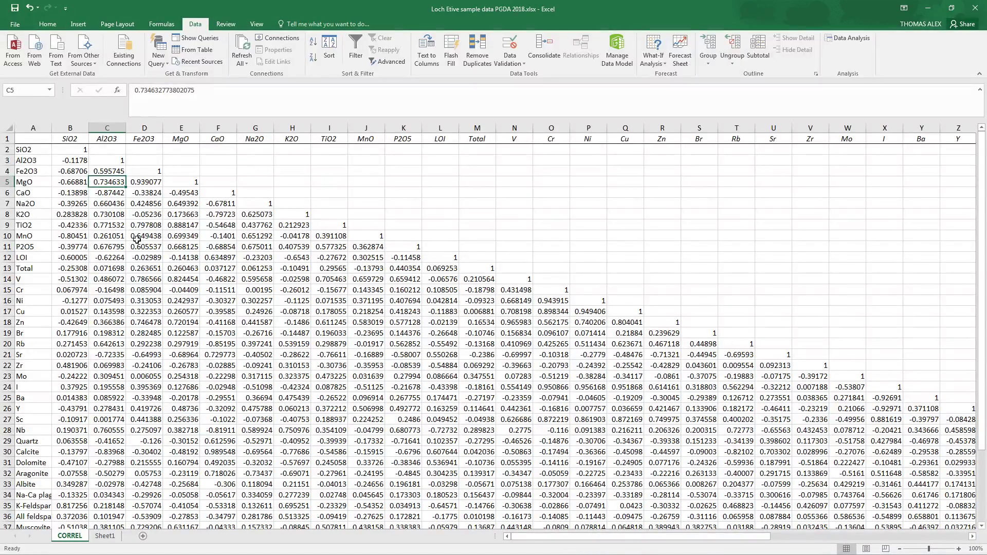
pyautogui.scroll(-5, 136, 236)
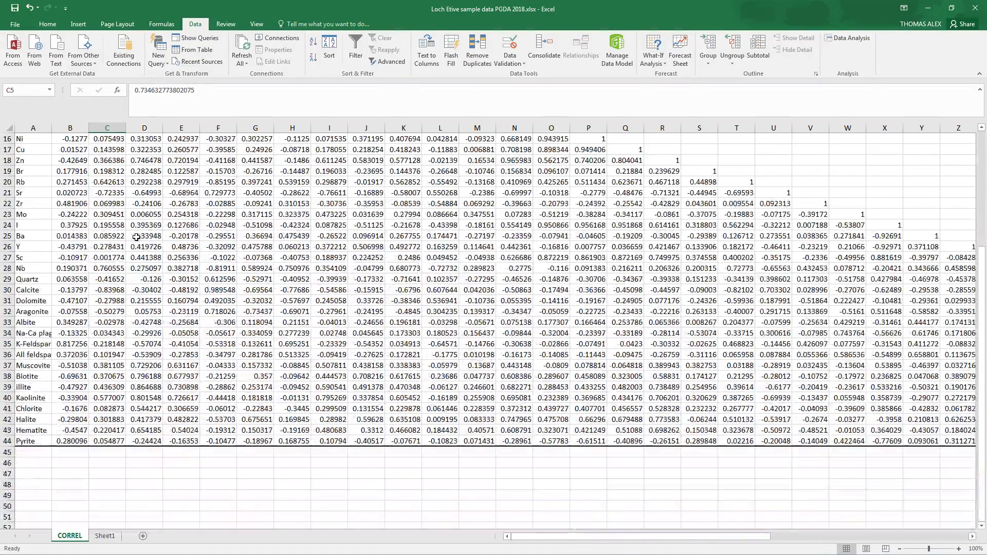
pyautogui.scroll(3, 136, 237)
pyautogui.scroll(2, 136, 237)
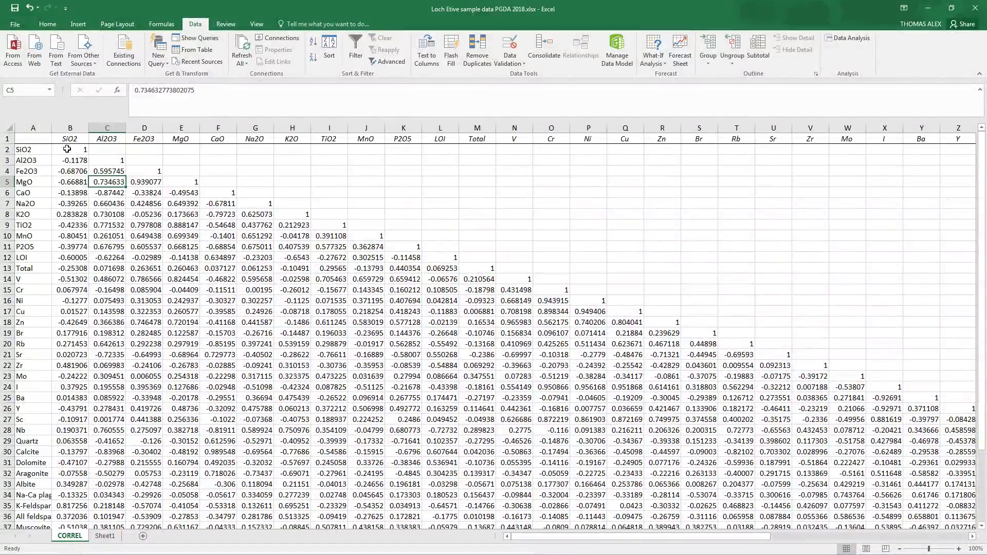
# - Apply the Green-White-Red color scale conditional formatting to the whole CORREL sheet
pyautogui.click(11, 129)
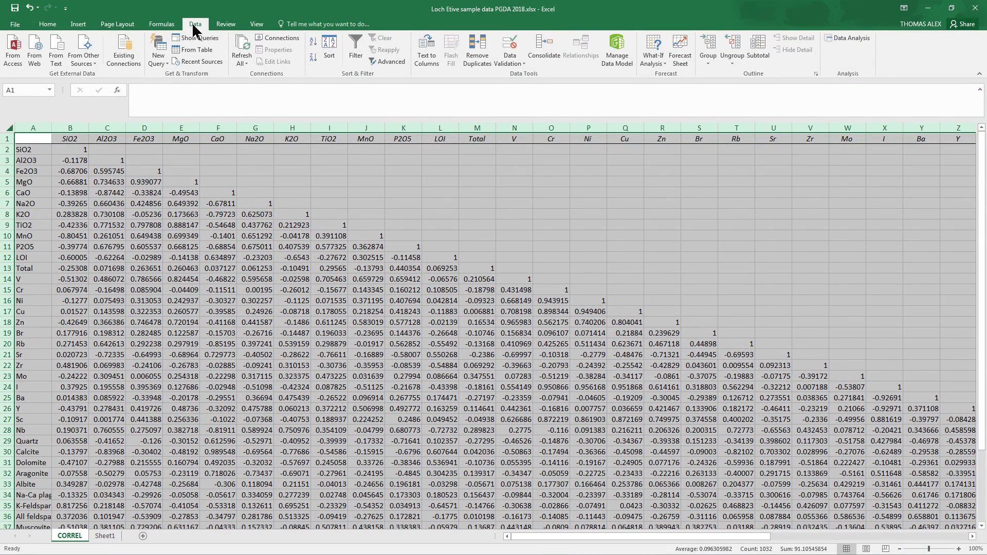
pyautogui.click(47, 25)
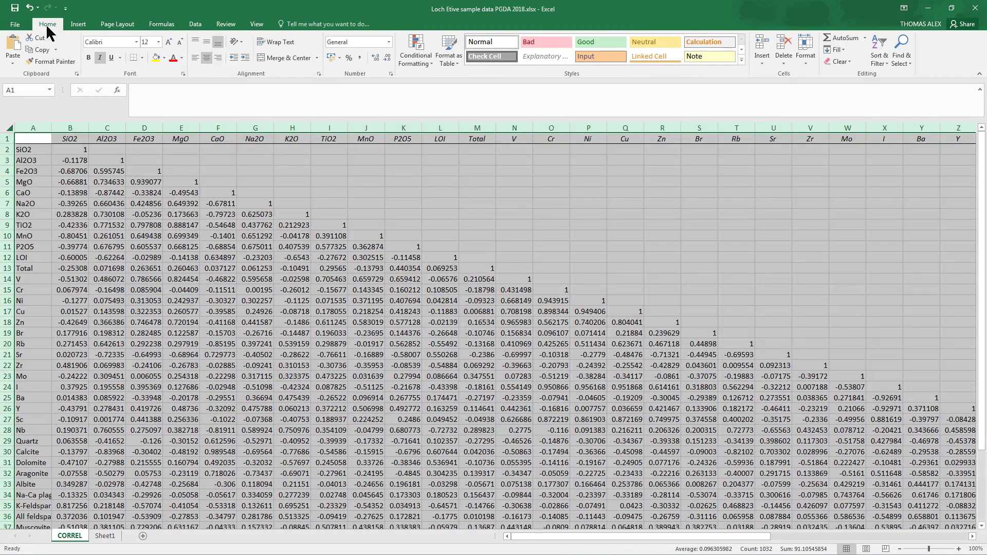
pyautogui.click(419, 64)
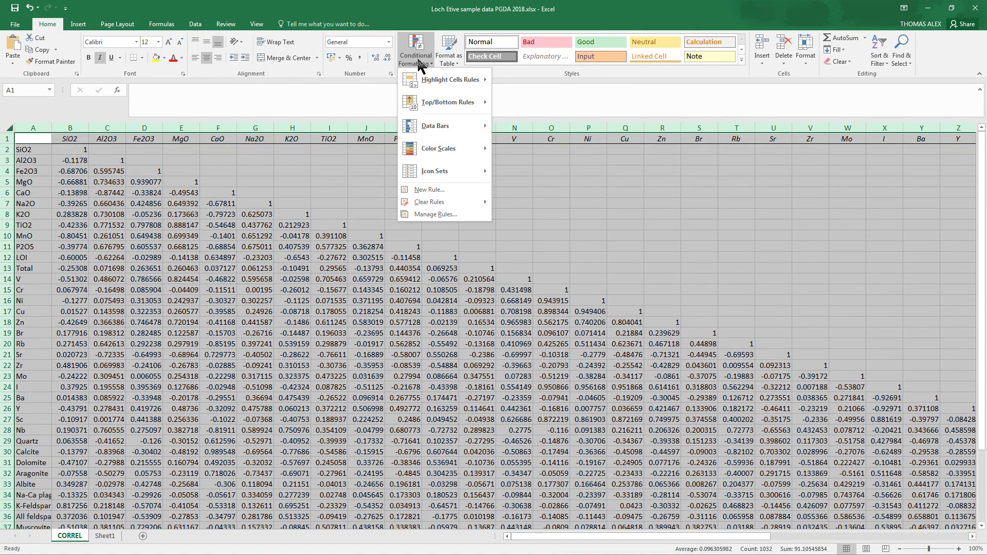
pyautogui.moveTo(464, 150)
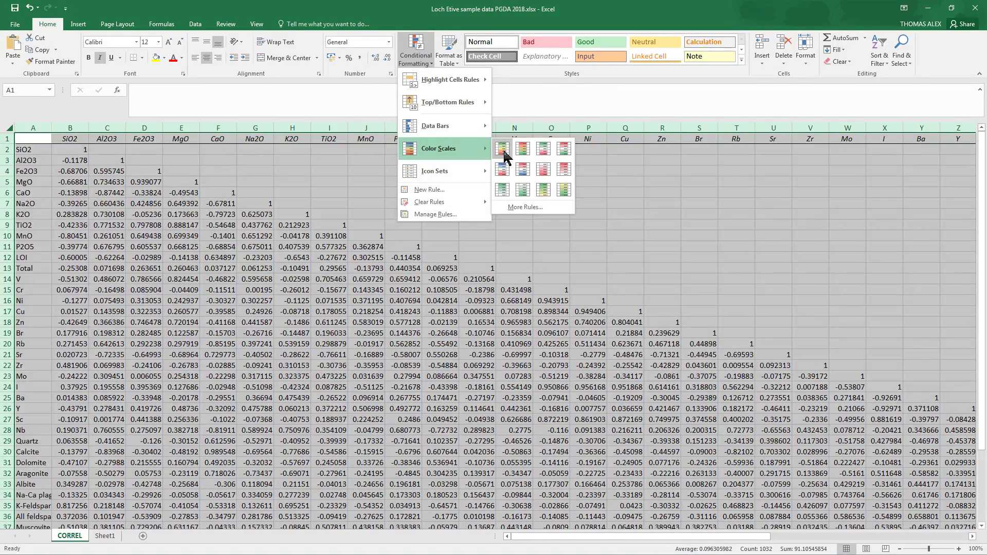
pyautogui.click(543, 148)
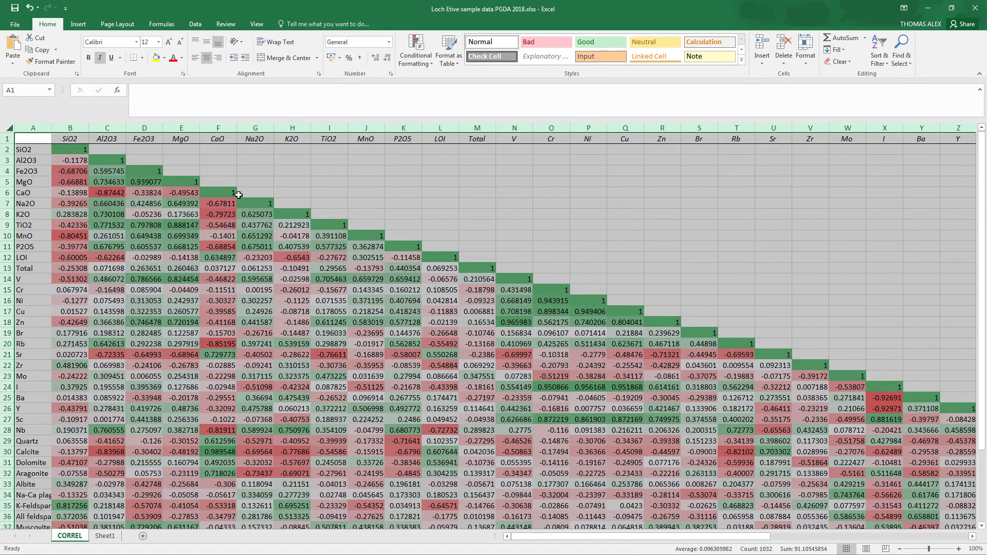
# - Examine the color-scaled correlation matrix from SiO2 to Pyrite for strong positive and negative correlations
pyautogui.moveTo(980, 178)
pyautogui.mouseDown()
pyautogui.moveTo(982, 288)
pyautogui.moveTo(982, 180)
pyautogui.mouseUp()
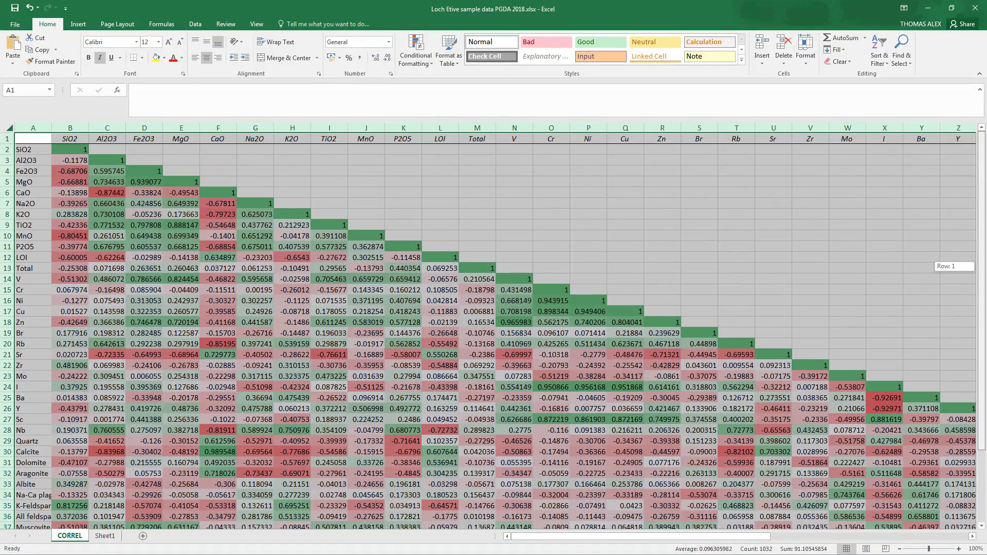
pyautogui.moveTo(981, 266); pyautogui.dragTo(982, 270)
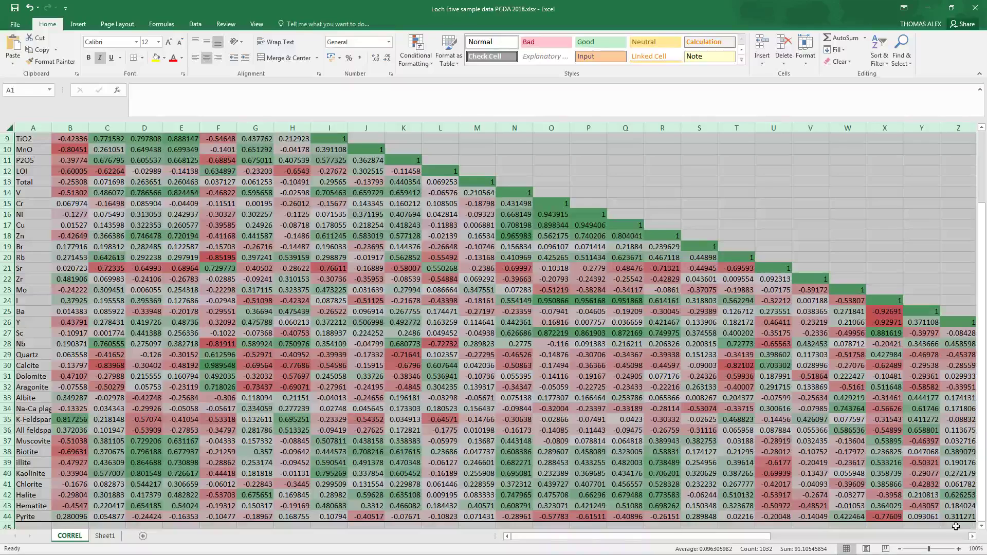
pyautogui.moveTo(985, 309); pyautogui.dragTo(983, 236)
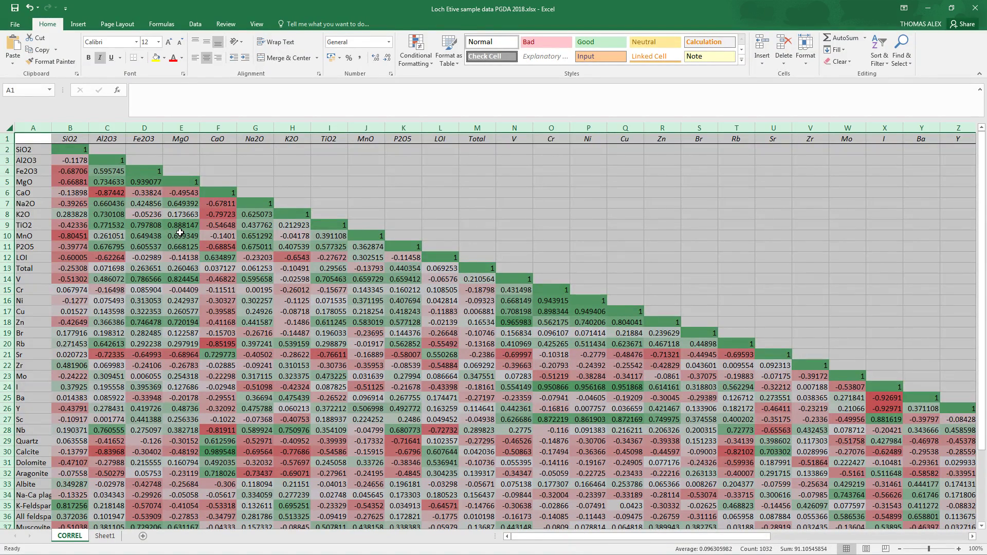
pyautogui.click(107, 279)
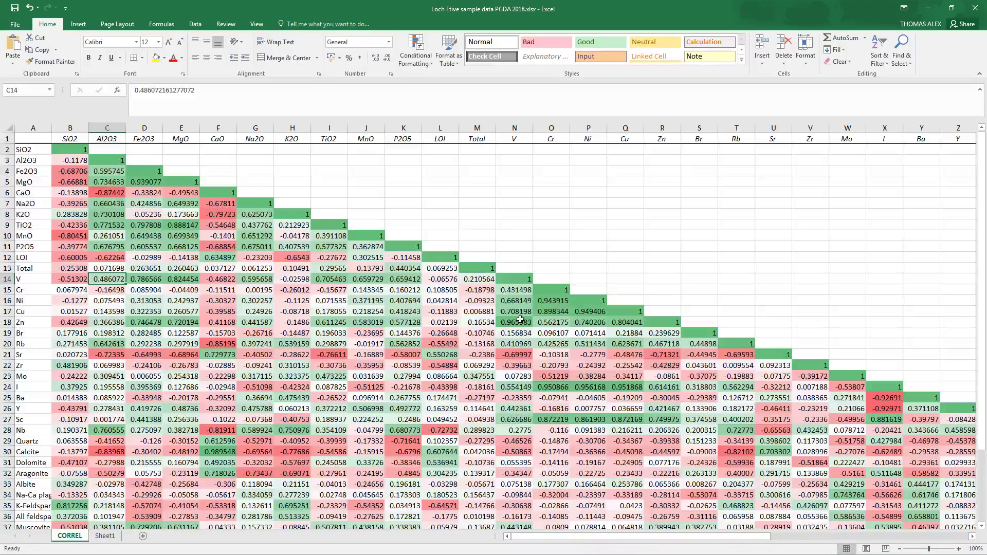
pyautogui.moveTo(982, 187); pyautogui.dragTo(982, 272)
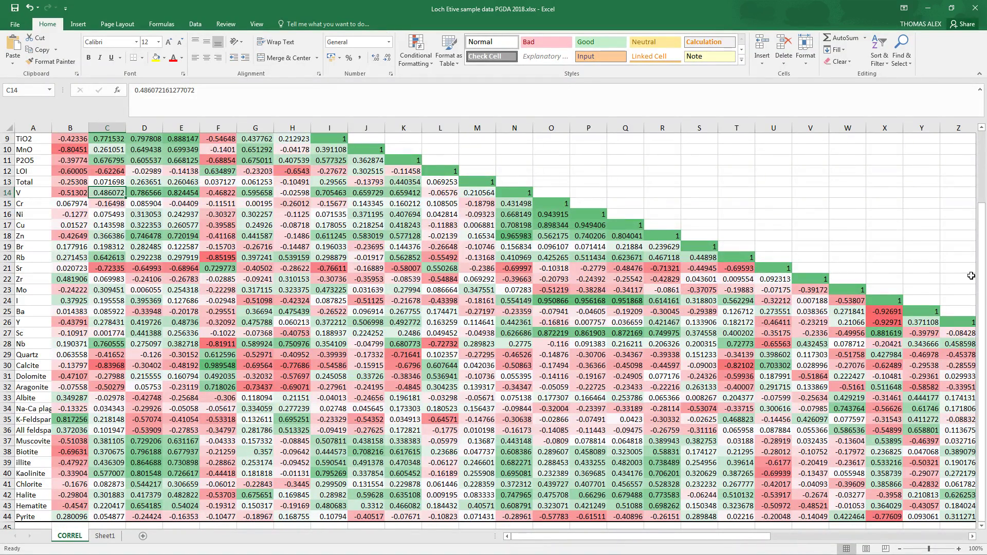
pyautogui.scroll(3, 980, 286)
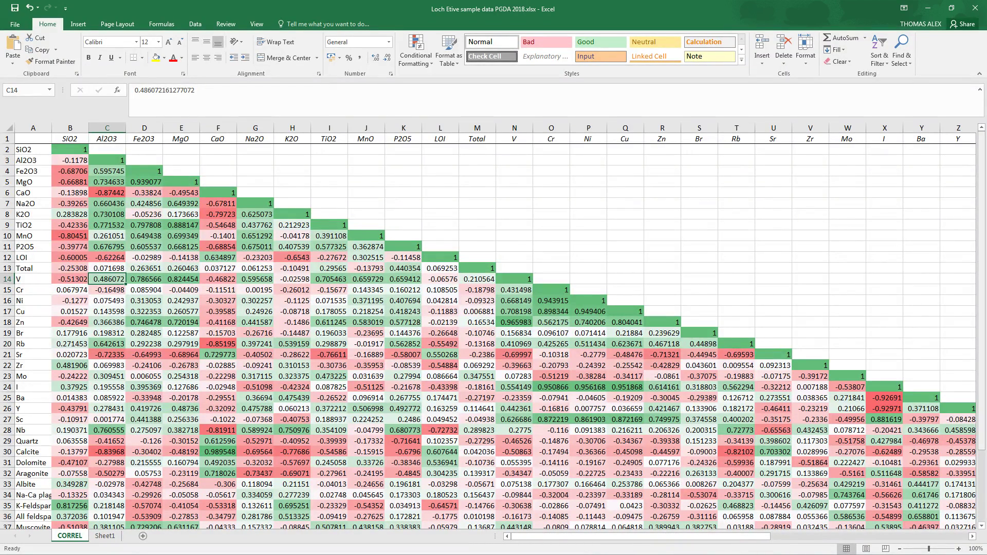
pyautogui.moveTo(981, 232); pyautogui.dragTo(984, 366)
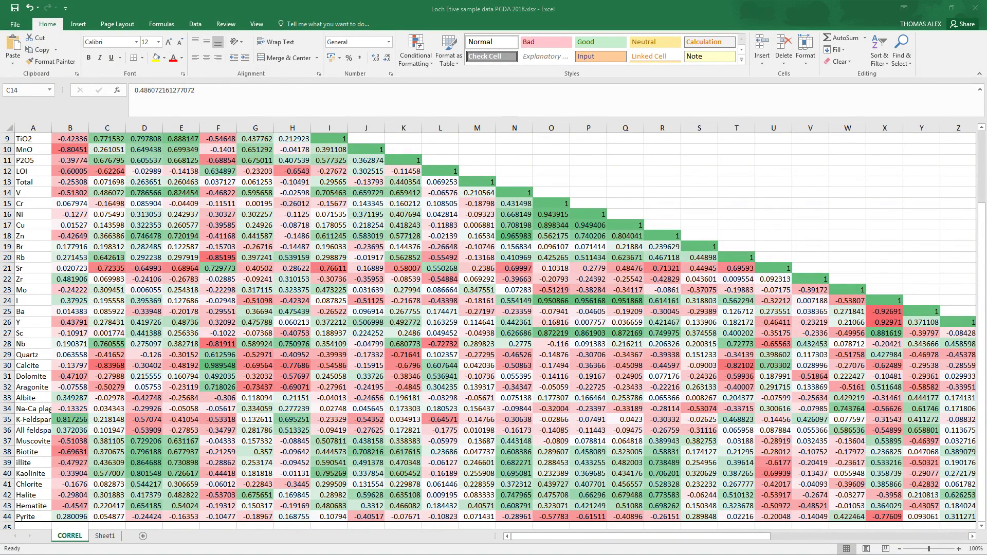
# - Switch to the browser and read the Excel Master Series article on Pearson correlation r Critical and p Value
pyautogui.moveTo(986, 101); pyautogui.dragTo(619, 22)
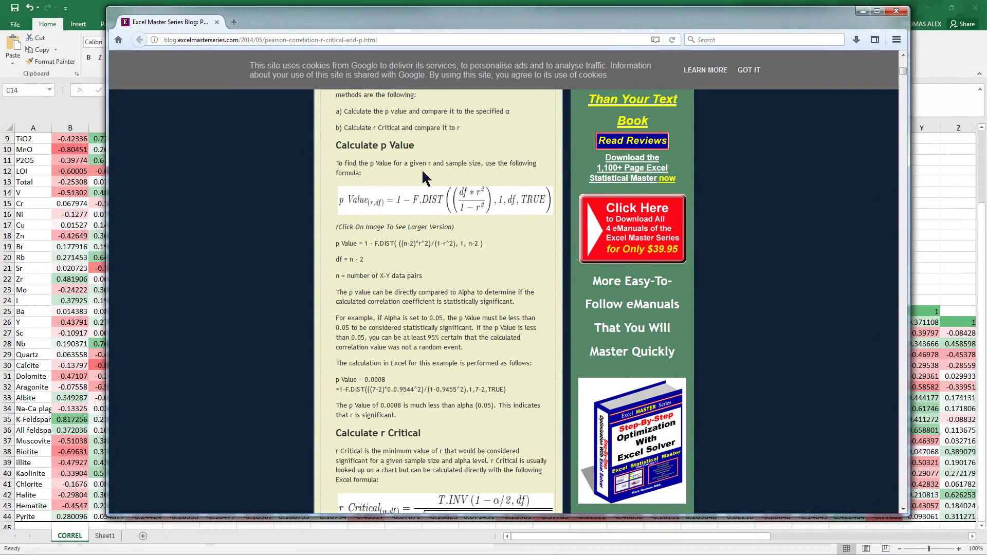
pyautogui.scroll(10, 406, 165)
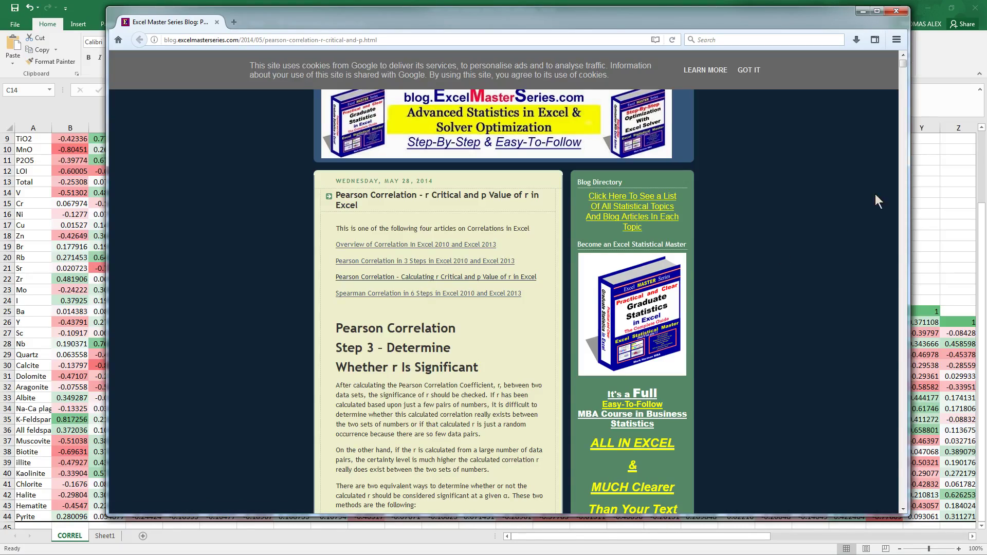
pyautogui.moveTo(905, 67); pyautogui.dragTo(906, 82)
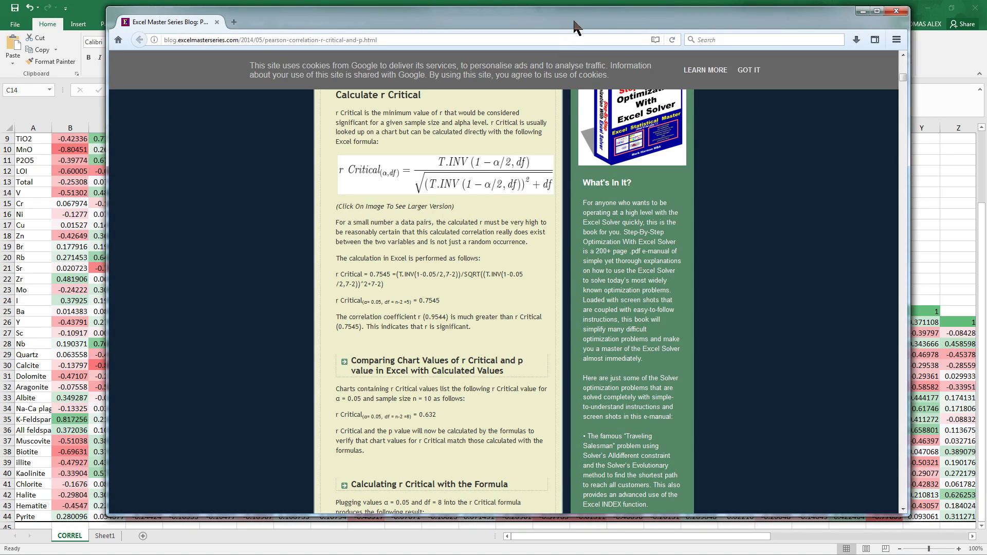
# - View the enlarged image of the r Critical formula and return to the article
pyautogui.moveTo(574, 22); pyautogui.dragTo(750, 40)
pyautogui.click(633, 195)
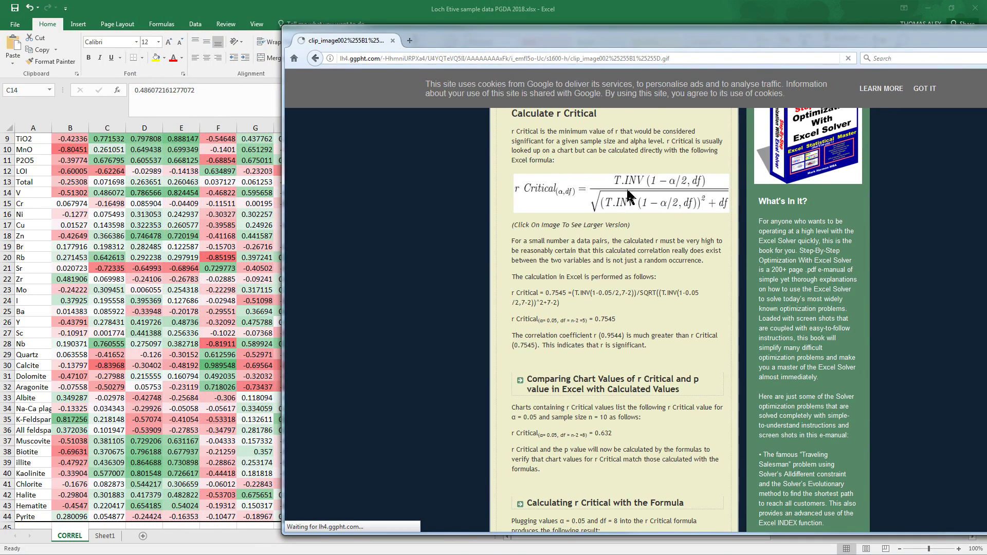
pyautogui.rightClick(464, 106)
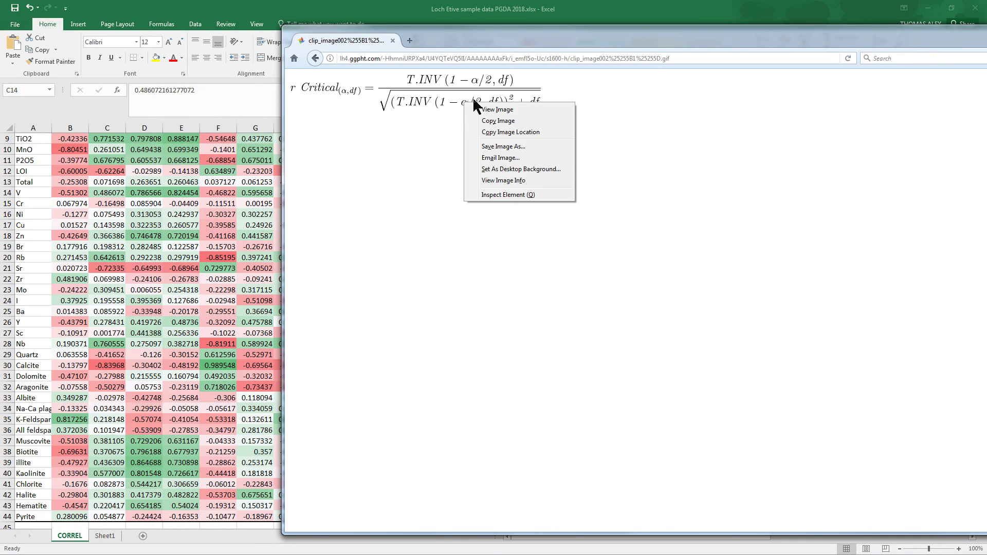
pyautogui.click(529, 122)
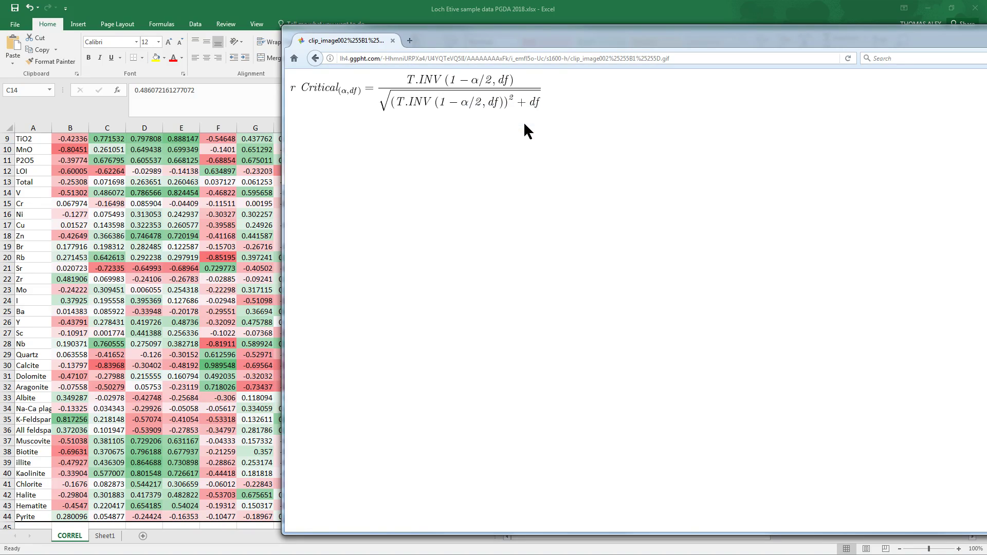
pyautogui.click(314, 57)
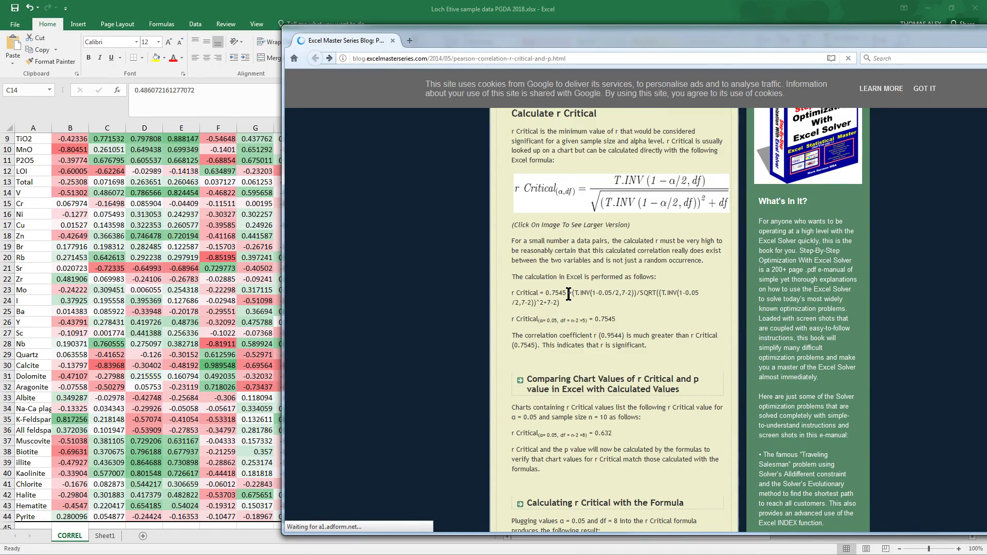
# - Copy the worked r Critical formula from the article, then switch to Excel and label cell C47 "r critical ="
pyautogui.moveTo(569, 294); pyautogui.dragTo(573, 304)
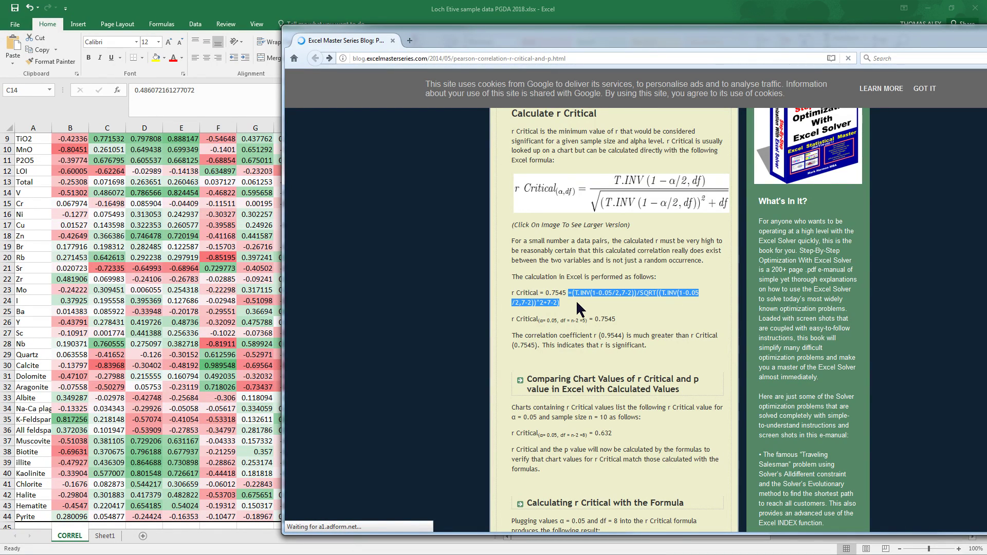
pyautogui.click(252, 18)
pyautogui.scroll(-2, 216, 288)
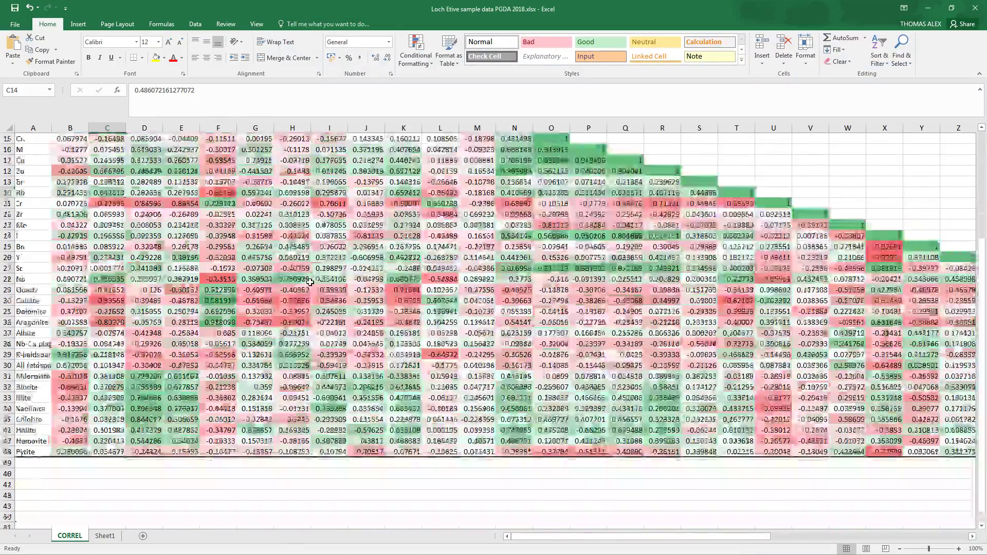
pyautogui.click(113, 486)
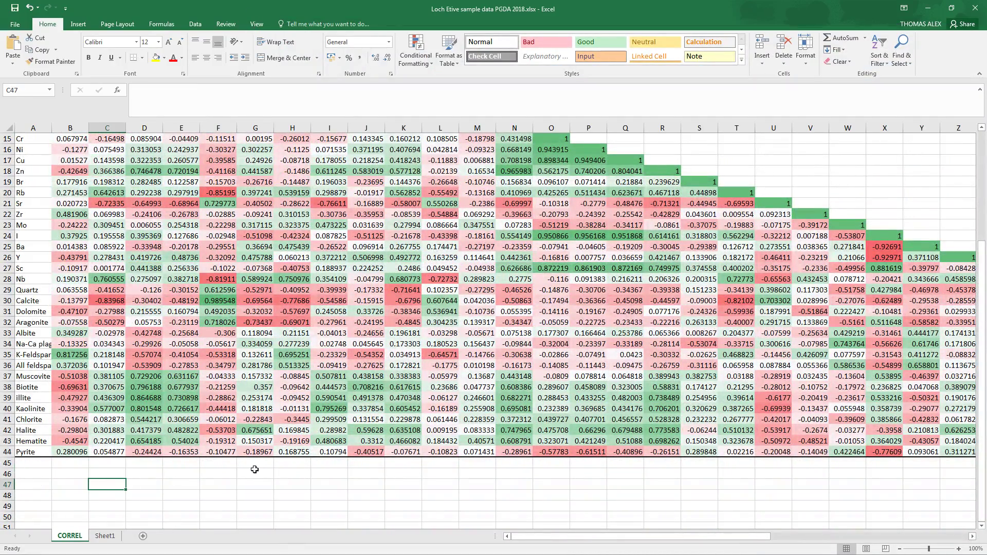
pyautogui.write('r')
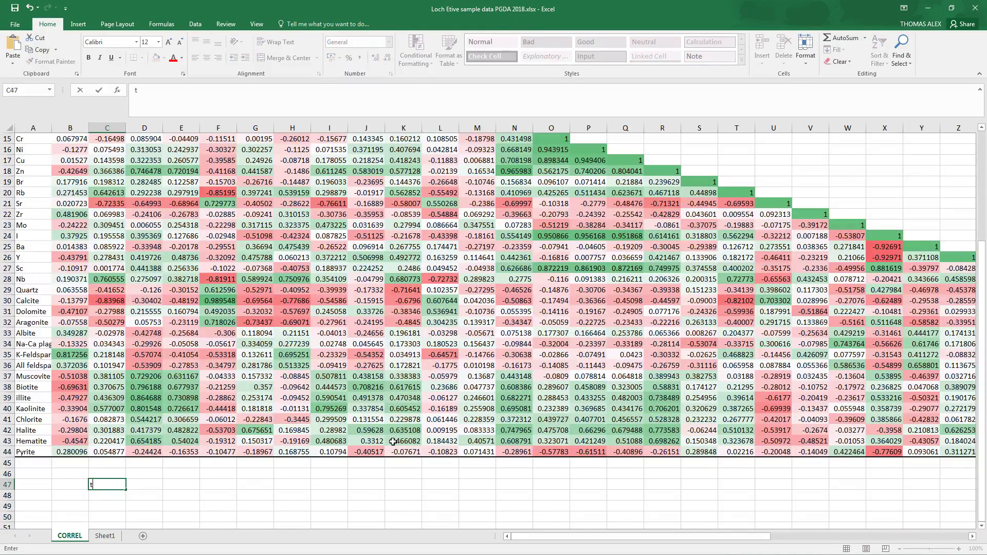
pyautogui.write(' critical =')
# - Paste the copied formula =(T.INV(1-0.05/2,7-2))/SQRT((T.INV(1-0.05/2,7-2))^2+7-2) into cell D47
pyautogui.click(139, 481)
pyautogui.click(170, 489)
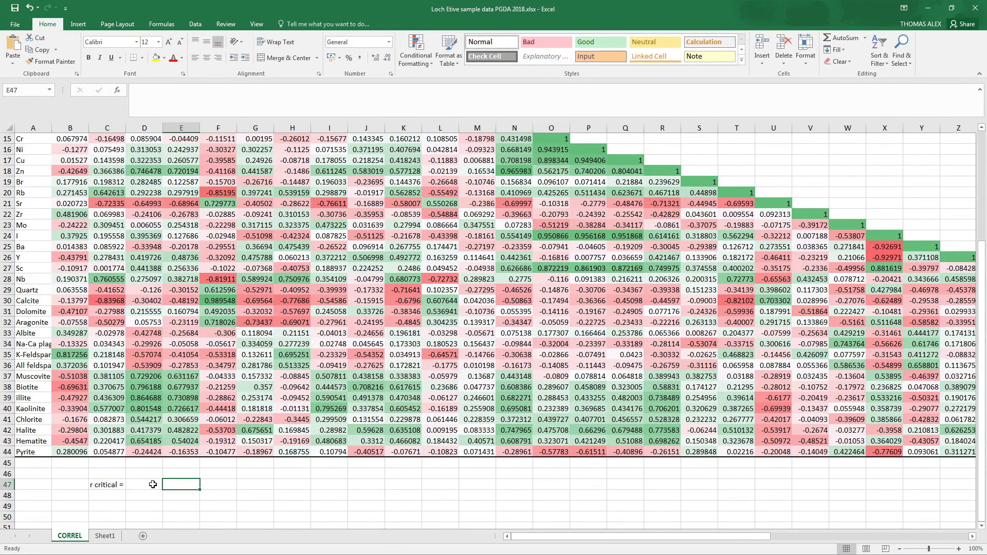
pyautogui.click(180, 93)
pyautogui.hotkey('ctrl', 'v')
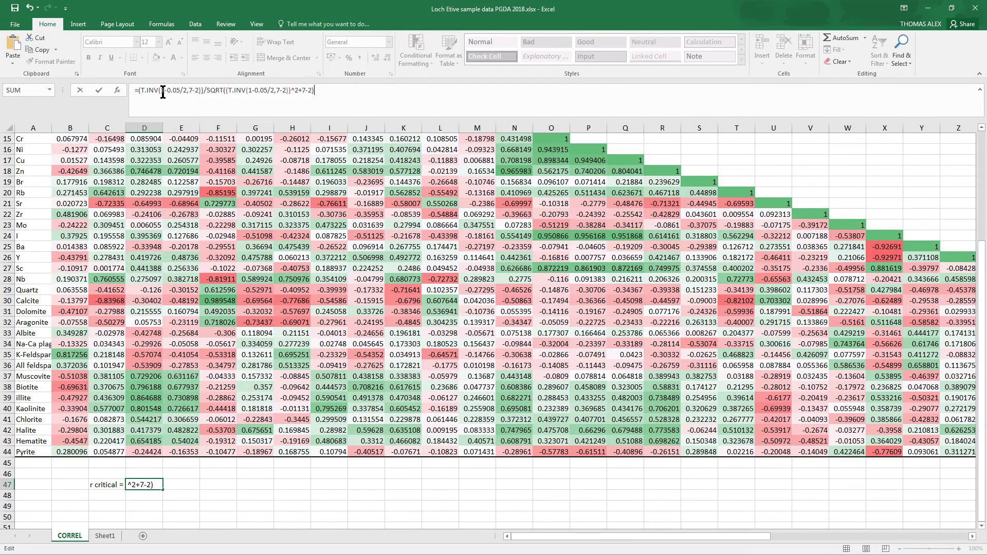
# - Replace the sample size 7 with 12 in all three places of the D47 formula
pyautogui.click(188, 91)
pyautogui.write('12')
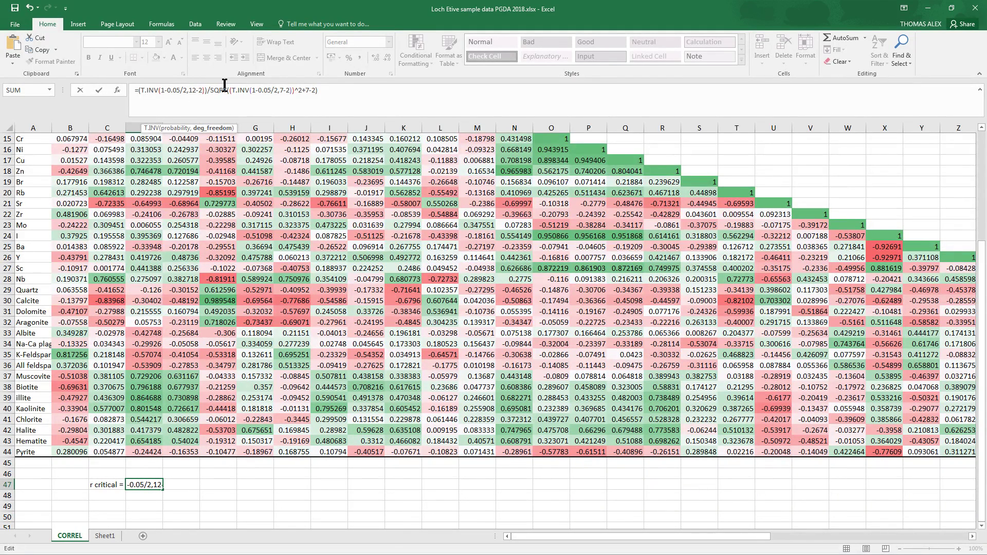
pyautogui.click(280, 91)
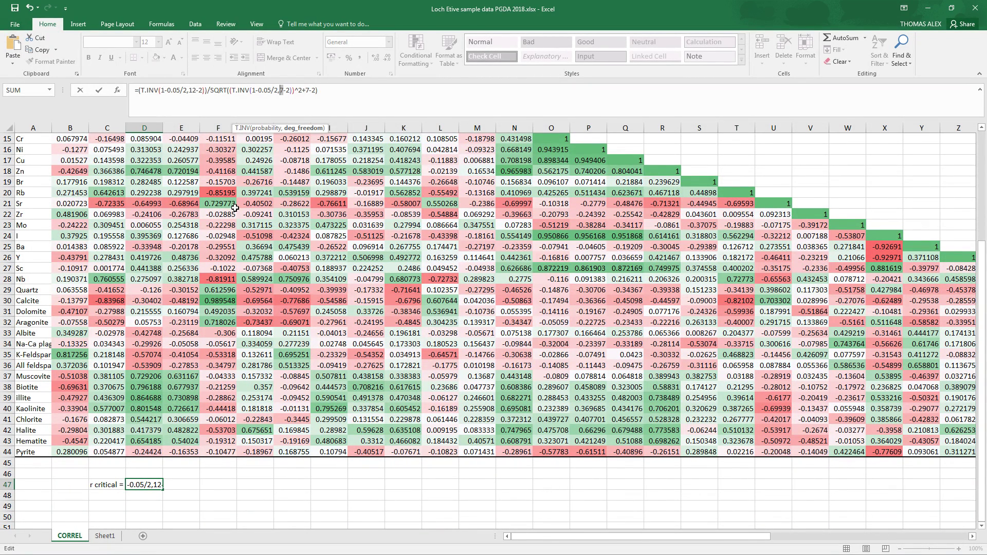
pyautogui.write('12')
pyautogui.doubleClick(311, 91)
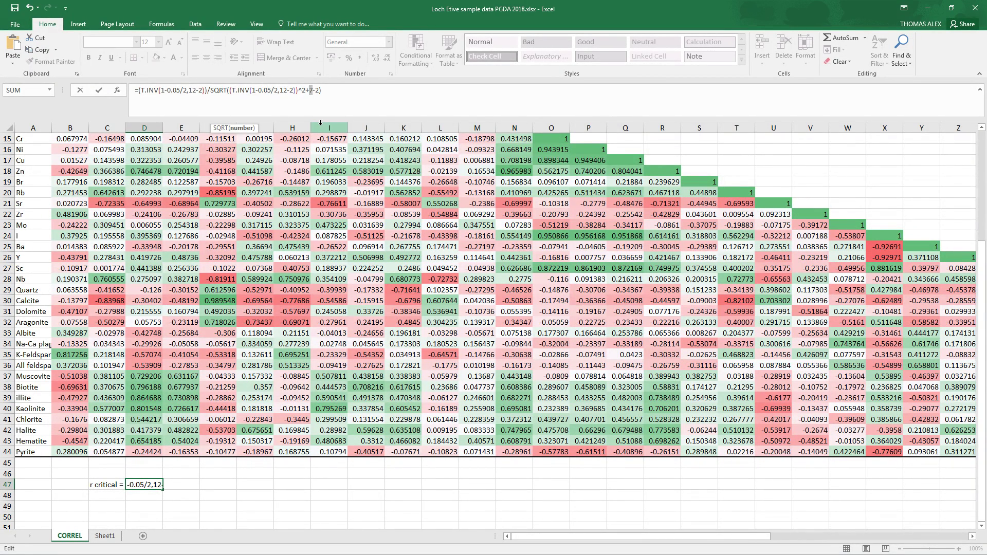
pyautogui.write('12')
pyautogui.press('Return')
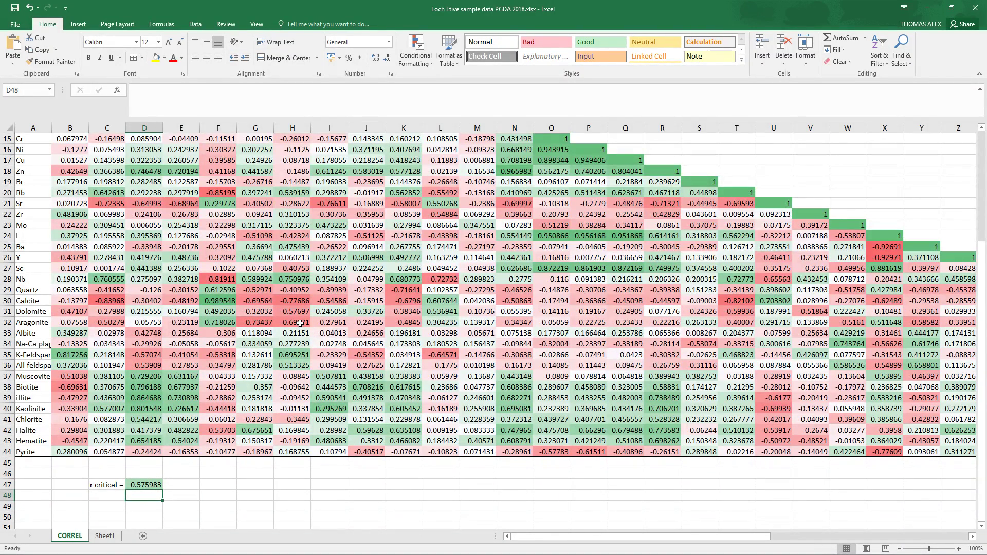
# - Clear the conditional formatting rules from the entire CORREL sheet
pyautogui.click(255, 324)
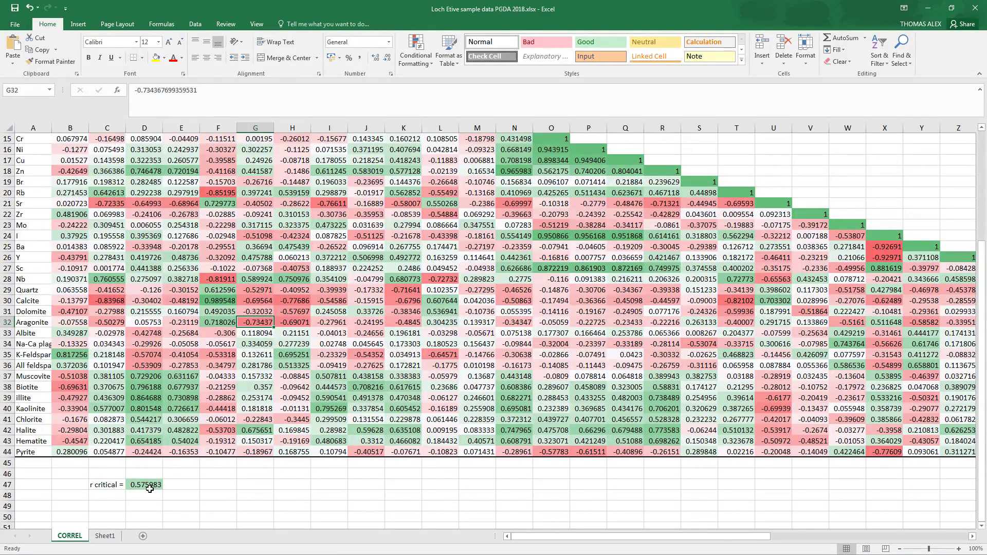
pyautogui.click(416, 51)
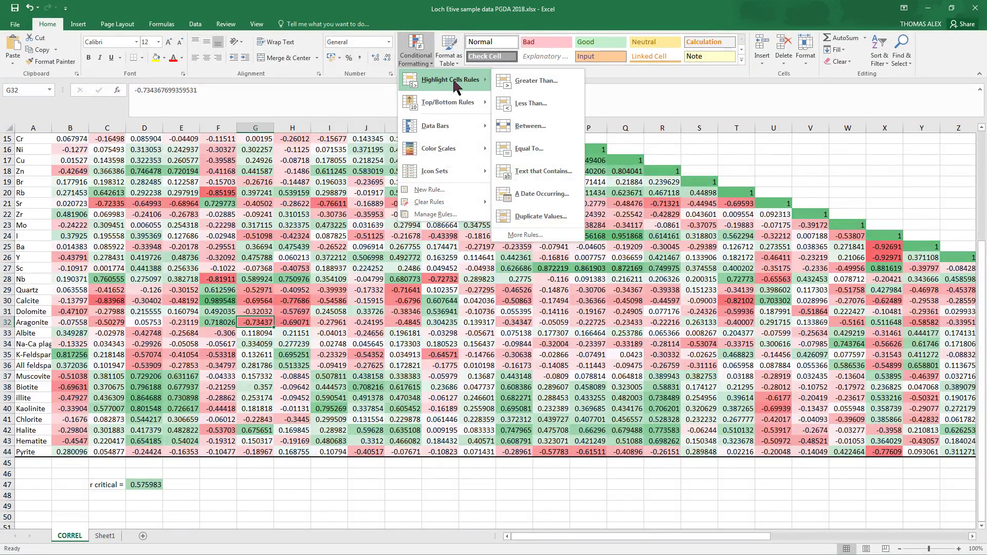
pyautogui.moveTo(448, 202)
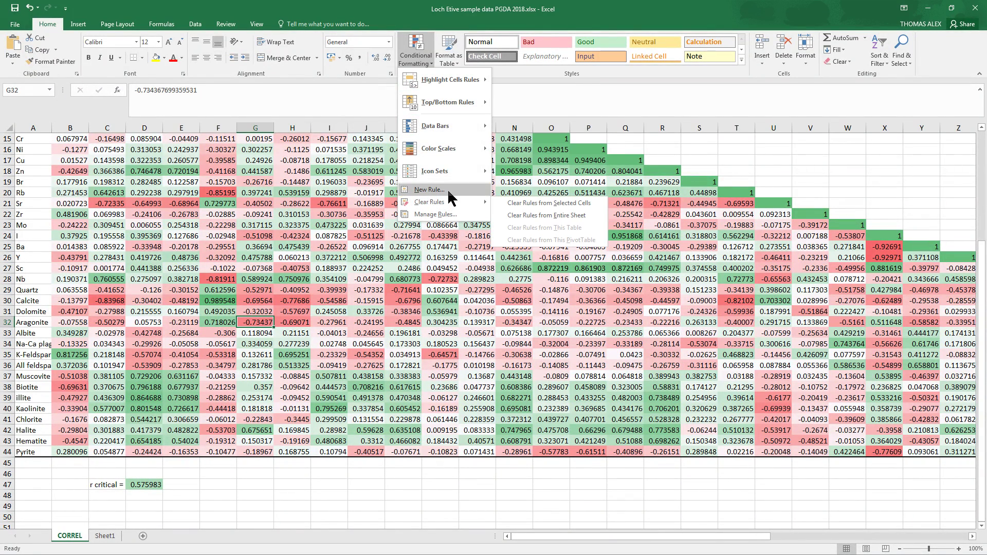
pyautogui.click(543, 215)
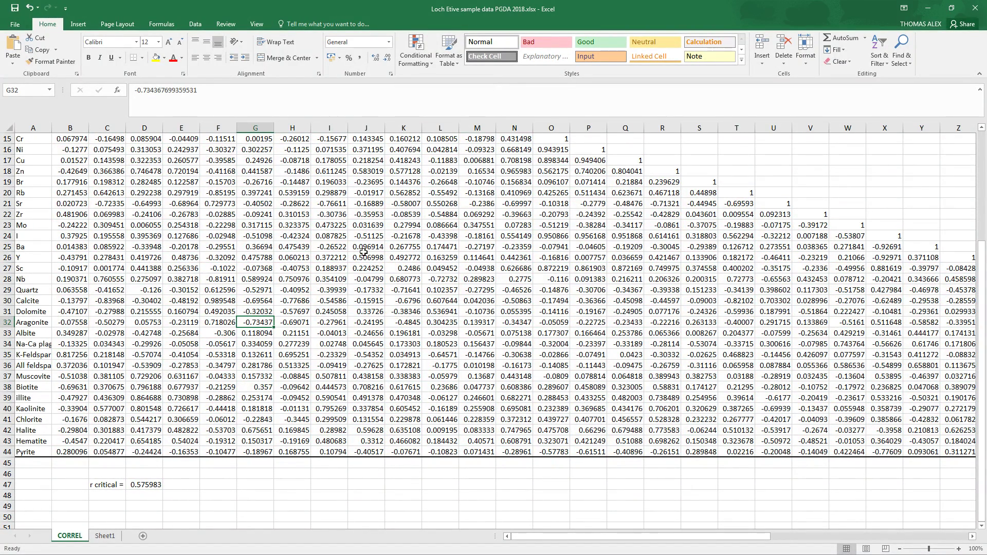
# - Select all the correlation coefficients and start a conditional formatting rule that uses a formula to determine which cells to format
pyautogui.moveTo(72, 452); pyautogui.dragTo(910, 149)
pyautogui.moveTo(901, 536); pyautogui.dragTo(663, 540)
pyautogui.scroll(-3, 527, 412)
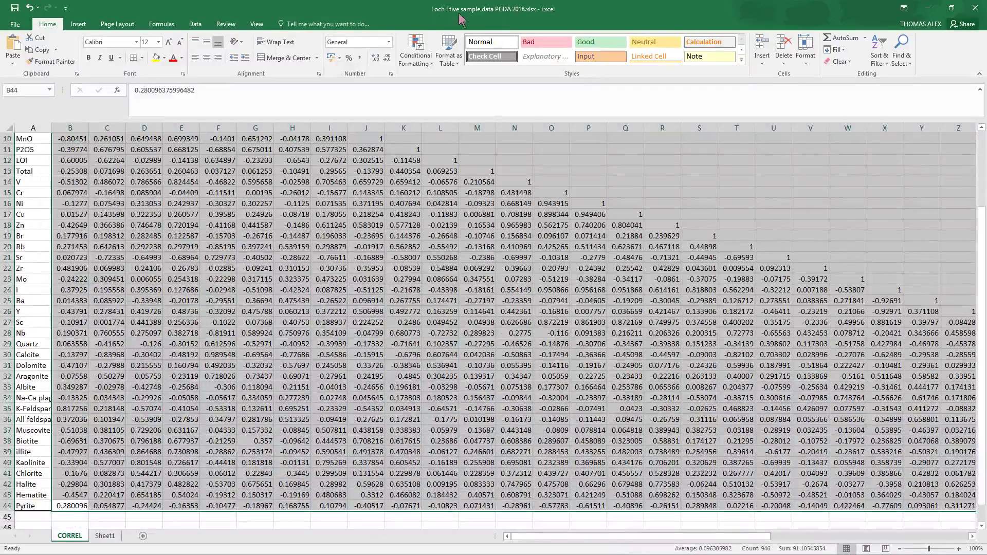
pyautogui.click(417, 51)
pyautogui.moveTo(450, 80)
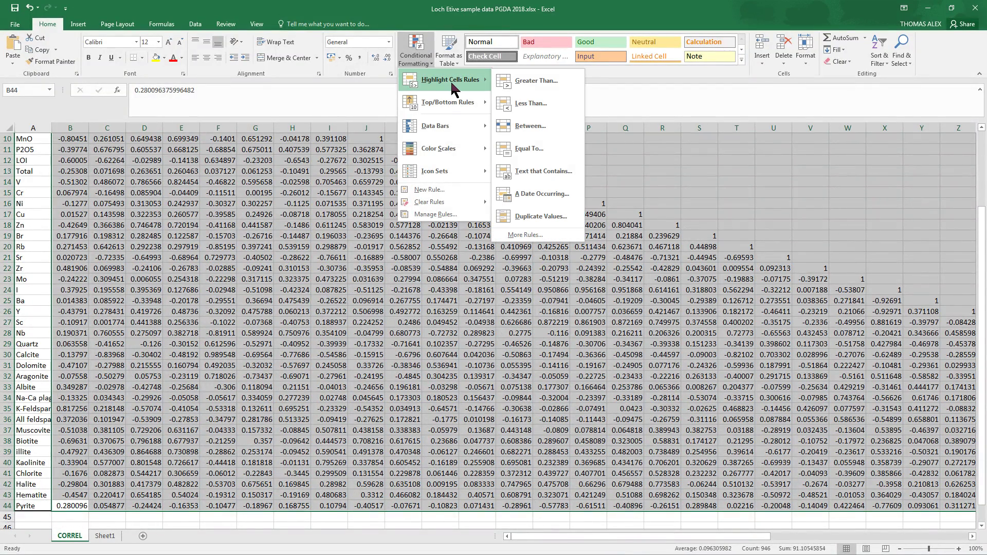
pyautogui.click(555, 239)
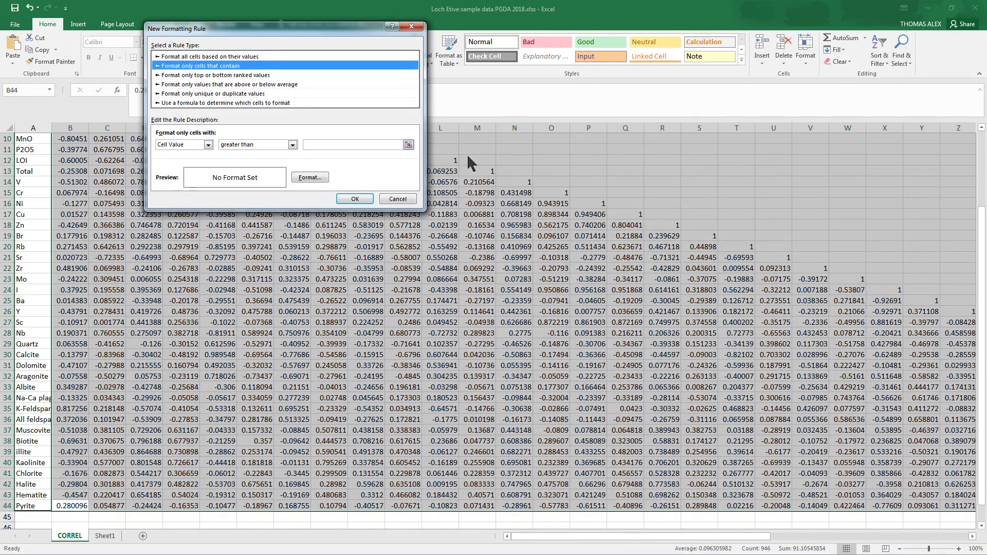
pyautogui.moveTo(332, 28); pyautogui.dragTo(397, 93)
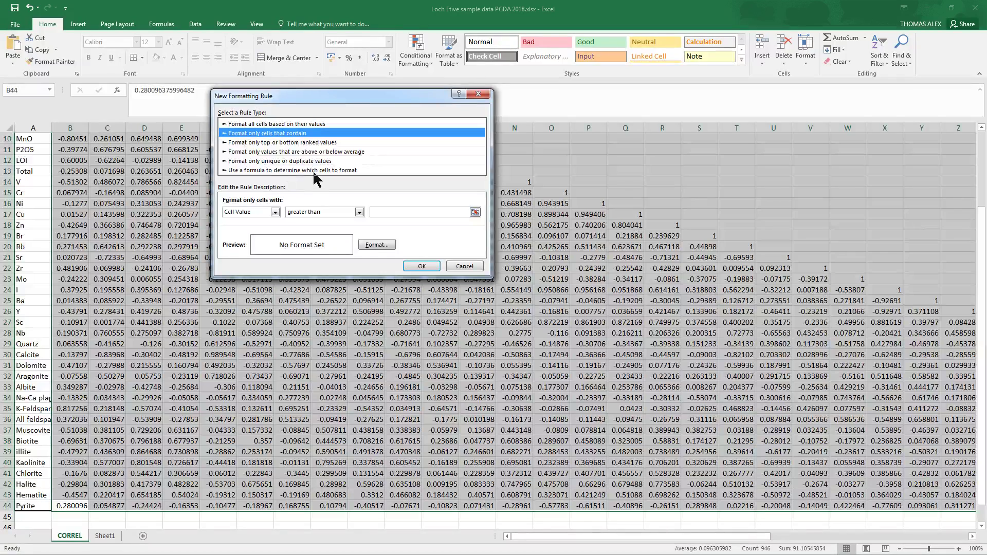
pyautogui.click(255, 172)
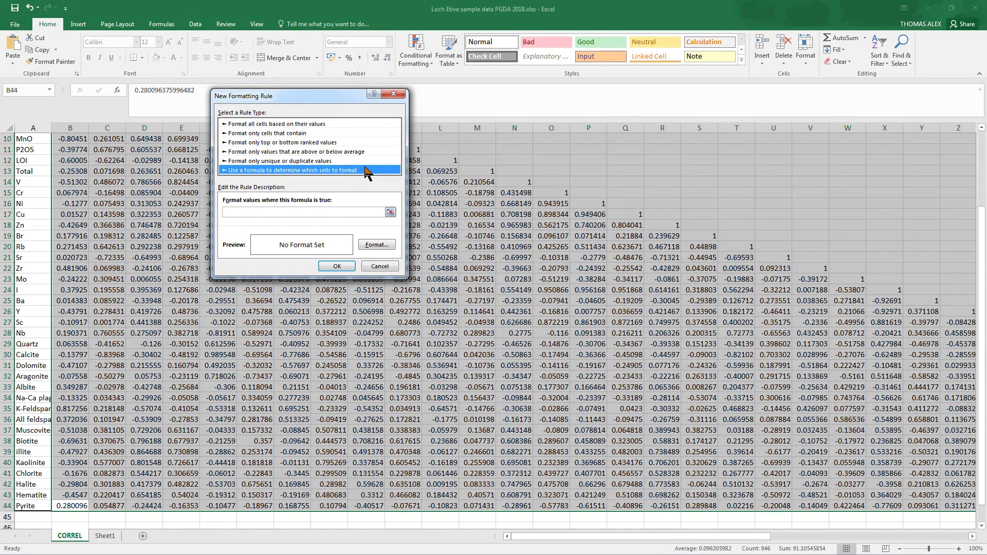
# - Enter =abs(B2)>$D$47 as the rule's formula, referencing the r critical cell absolutely
pyautogui.click(243, 215)
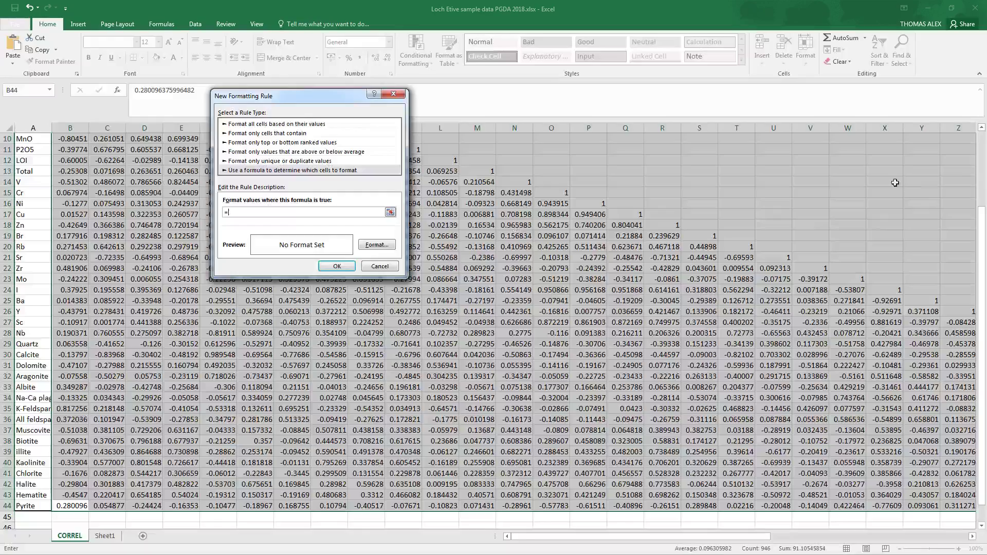
pyautogui.scroll(3, 981, 298)
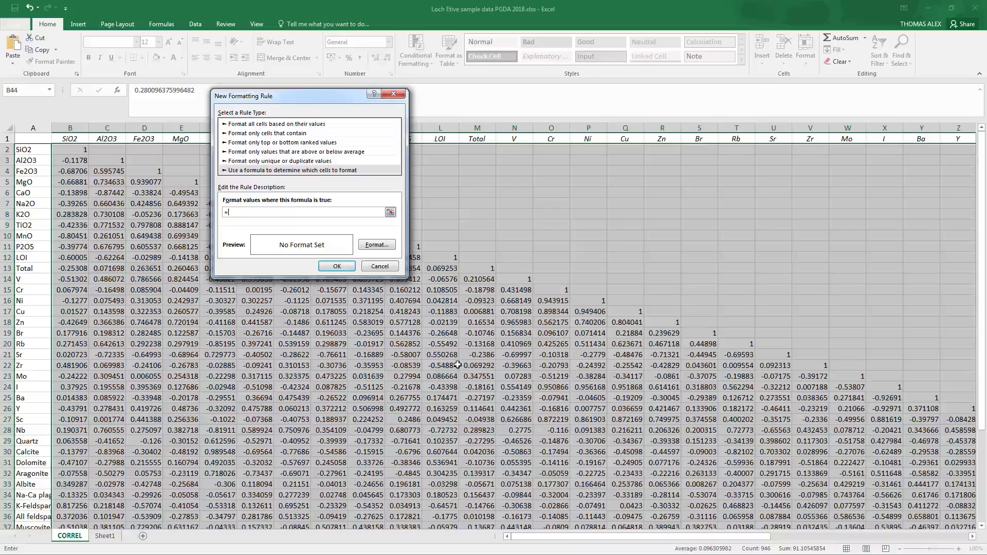
pyautogui.click(74, 152)
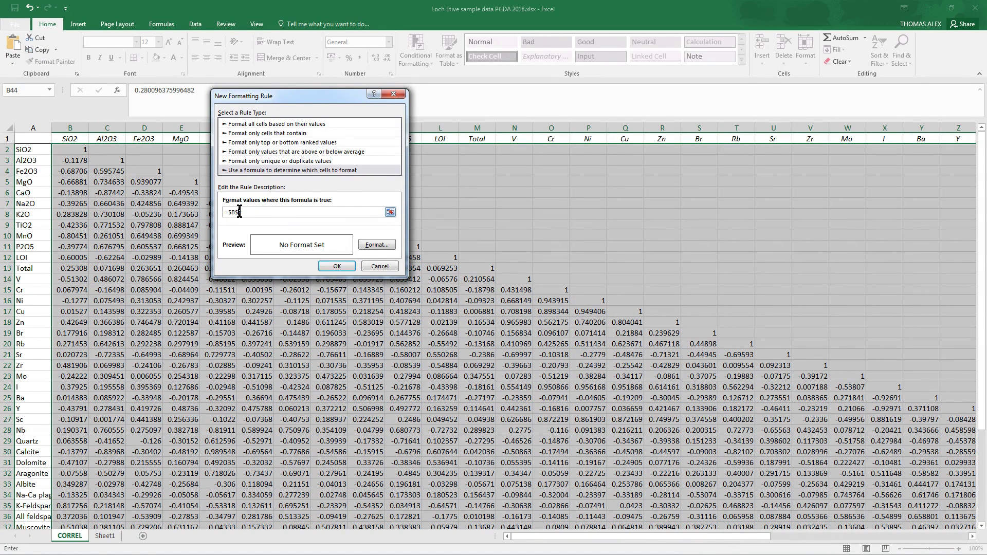
pyautogui.press('BackSpace')
pyautogui.write('(')
pyautogui.scroll(-4, 443, 391)
pyautogui.click(151, 506)
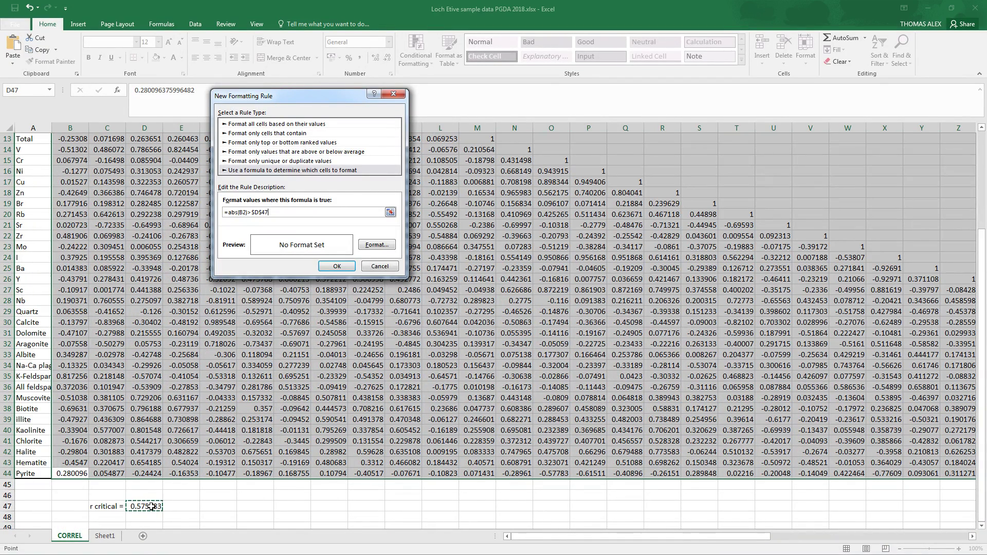
# - Give the rule a light purple fill and apply it to the selected coefficients
pyautogui.click(375, 245)
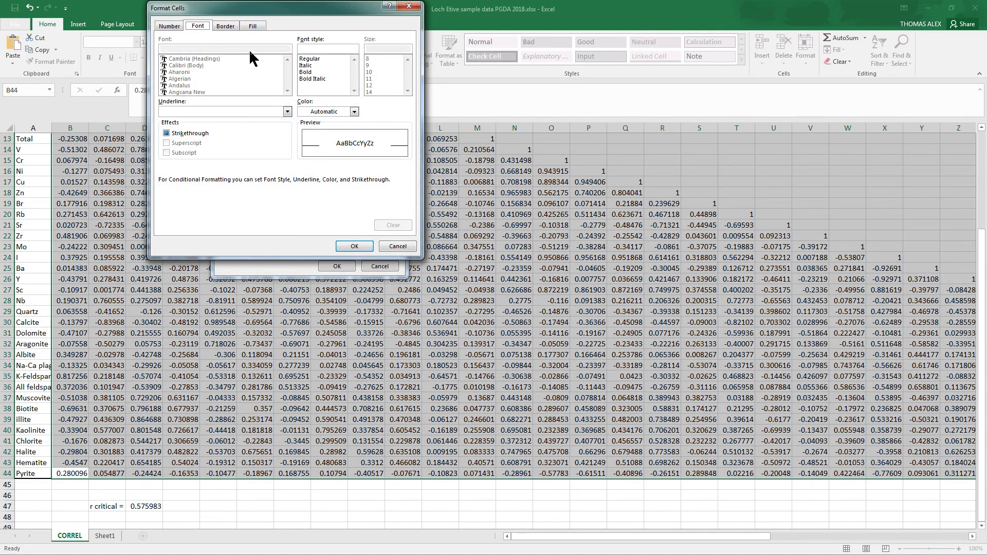
pyautogui.click(256, 28)
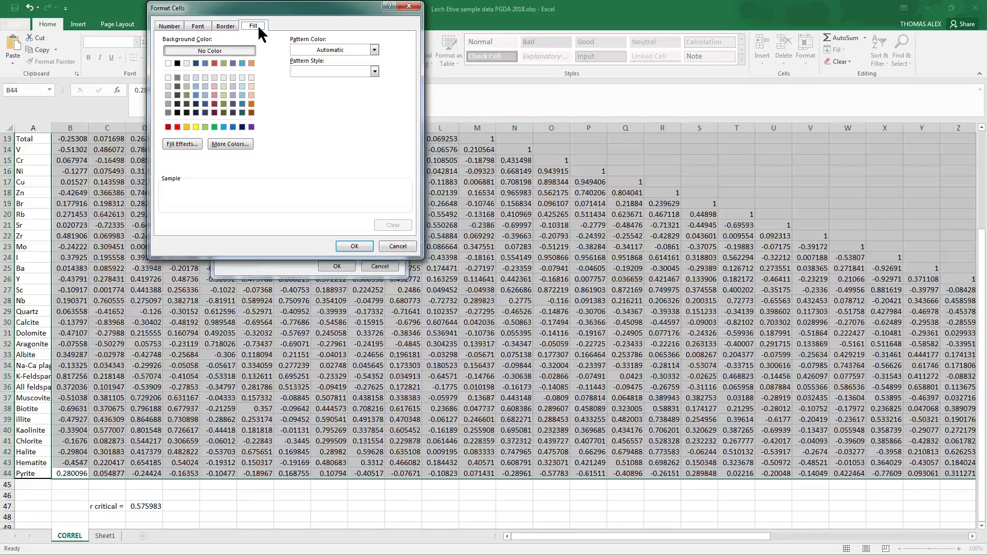
pyautogui.click(233, 88)
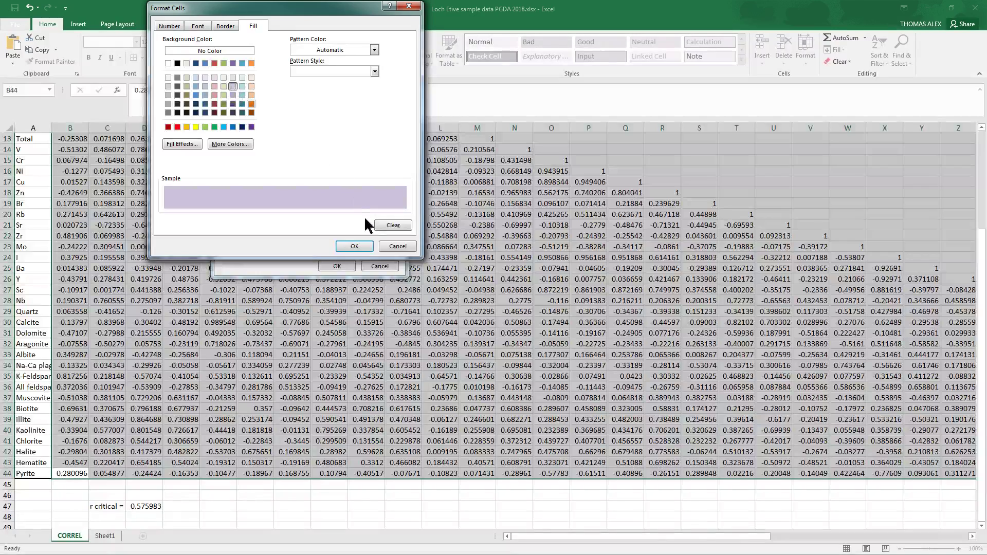
pyautogui.click(355, 246)
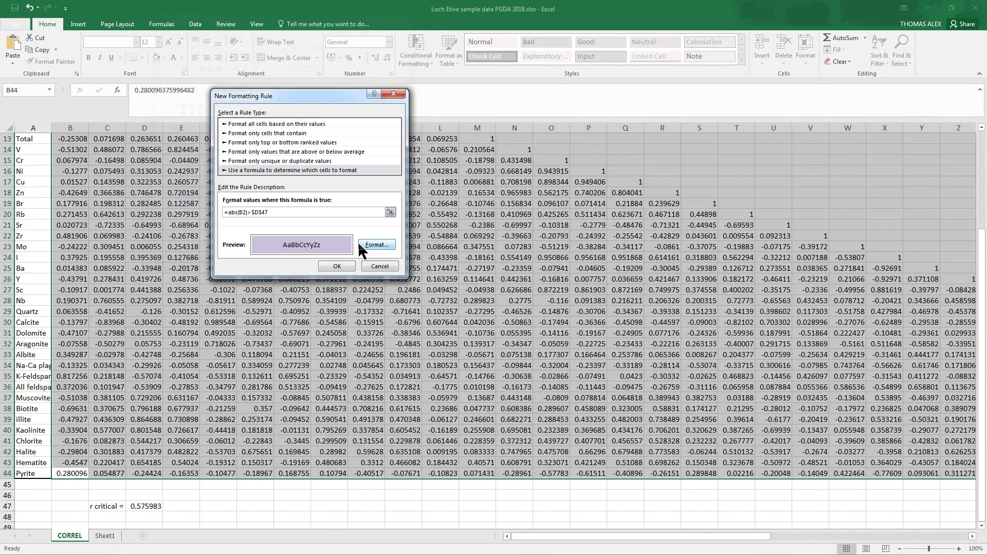
pyautogui.click(336, 266)
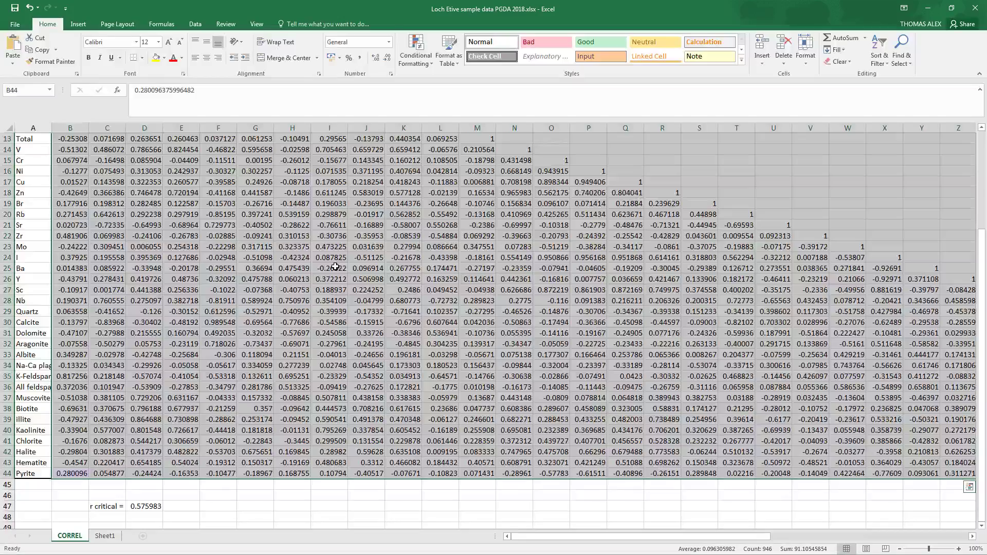
# - Check the correlation matrix from SiO2 to Pyrite for purple highlighting and select cell B2
pyautogui.scroll(4, 273, 282)
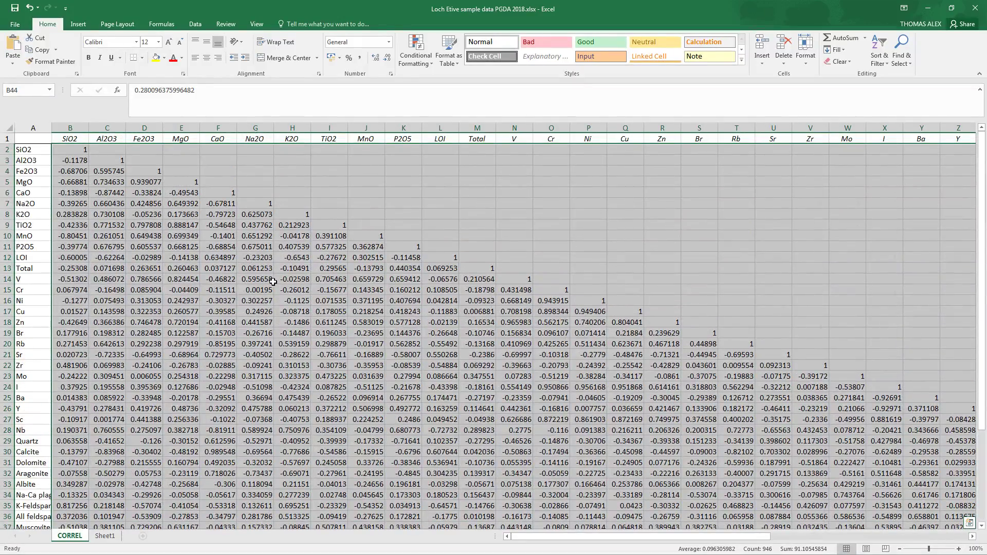
pyautogui.scroll(-4, 273, 282)
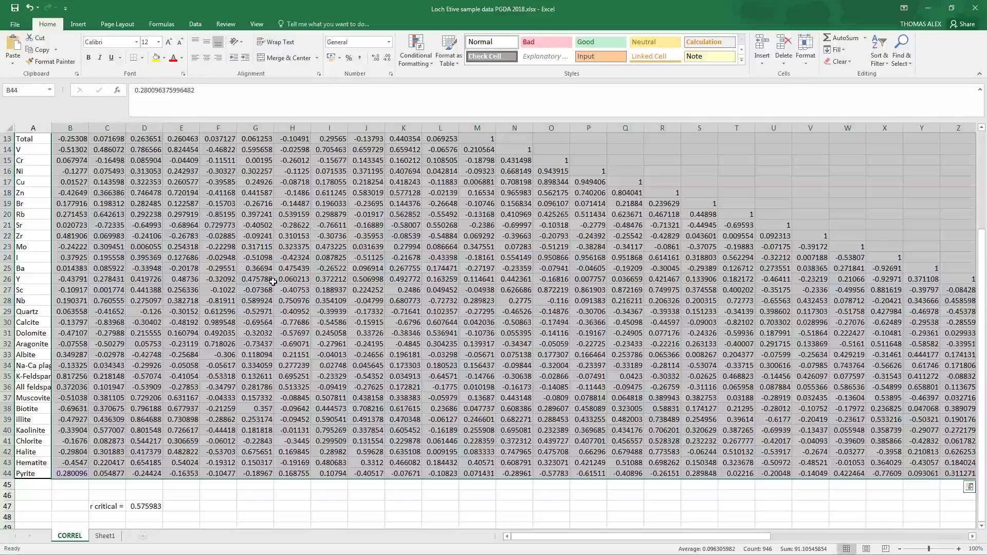
pyautogui.scroll(4, 273, 281)
pyautogui.click(65, 150)
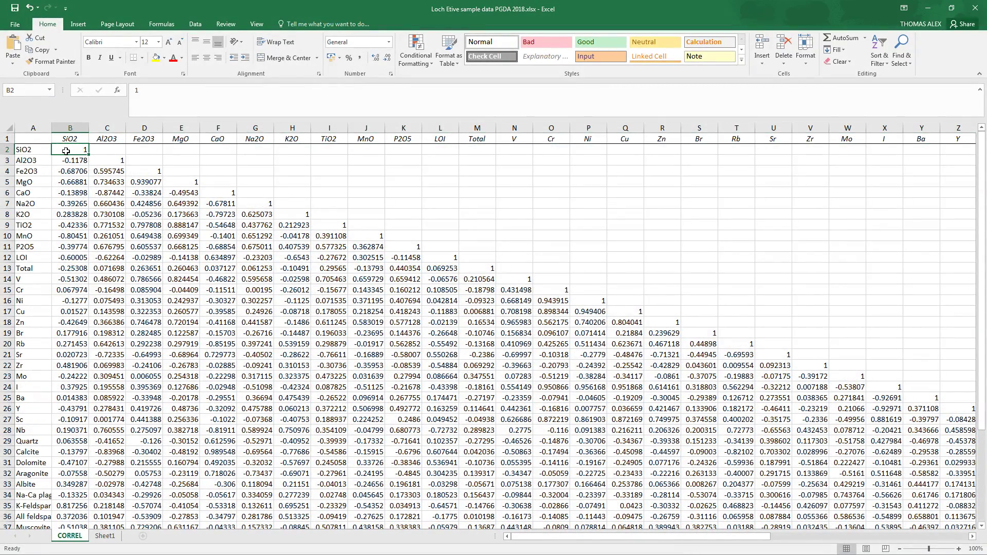
# - Select all the correlation coefficients from B2 through the Pyrite row and clear the conditional formatting rules from the entire sheet
pyautogui.moveTo(80, 155); pyautogui.dragTo(744, 504)
pyautogui.moveTo(766, 536); pyautogui.dragTo(497, 539)
pyautogui.click(416, 51)
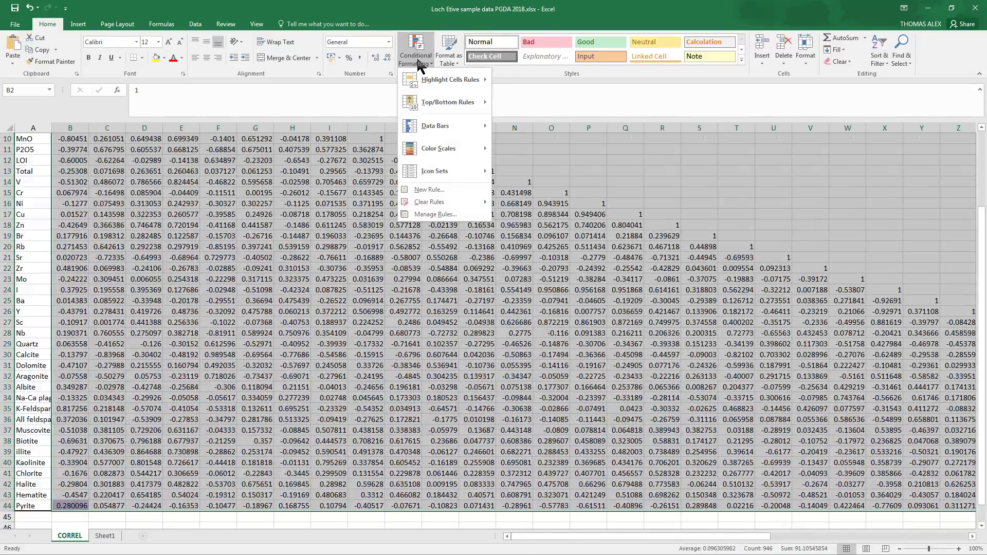
pyautogui.moveTo(450, 202)
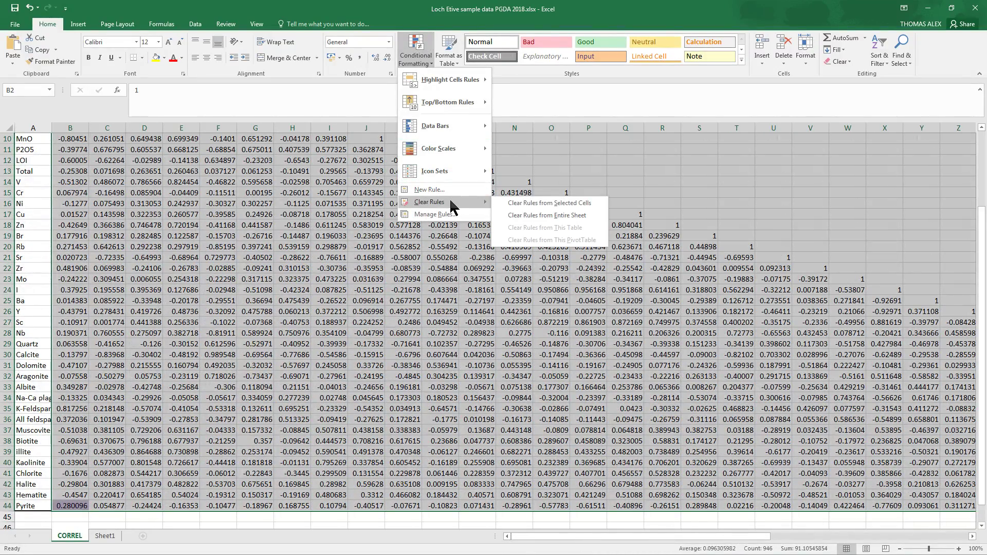
pyautogui.click(539, 215)
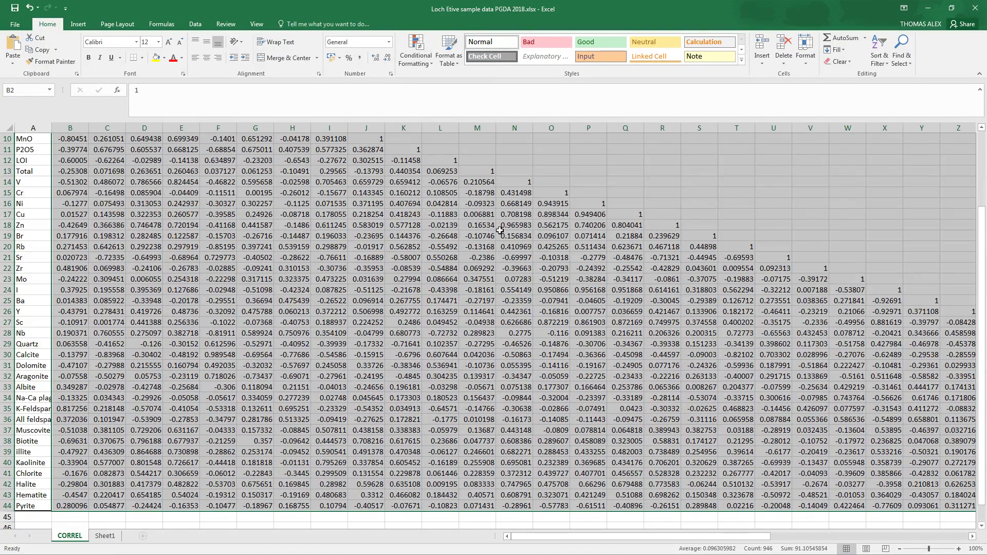
# - Start a new conditional formatting rule for the selected coefficients that uses a formula to determine which cells to format
pyautogui.click(424, 64)
pyautogui.moveTo(454, 79)
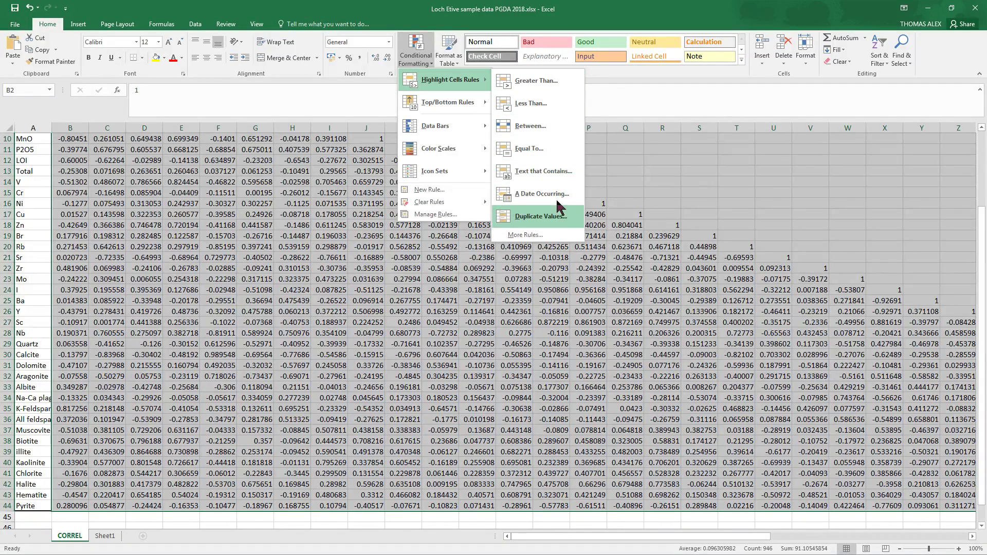
pyautogui.click(548, 236)
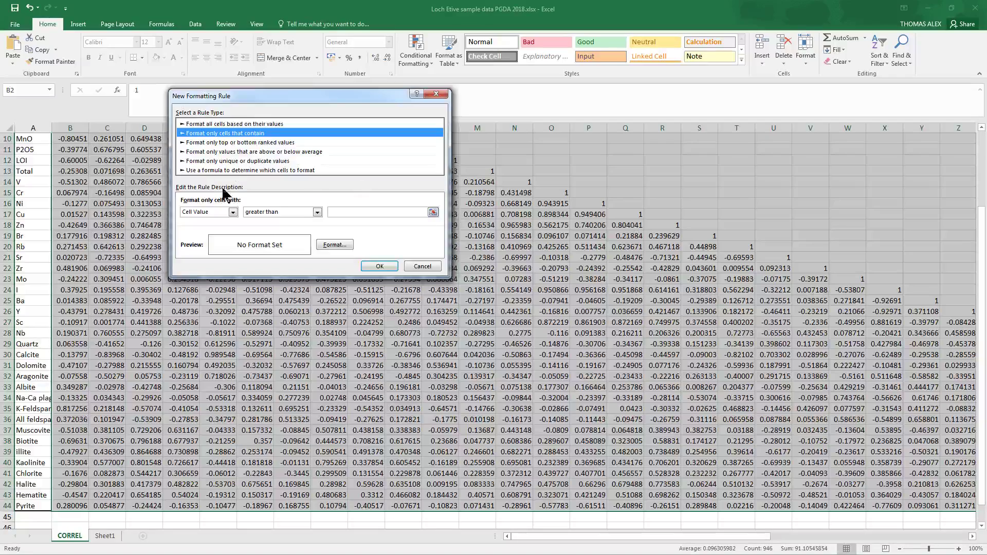
pyautogui.click(252, 170)
pyautogui.click(206, 212)
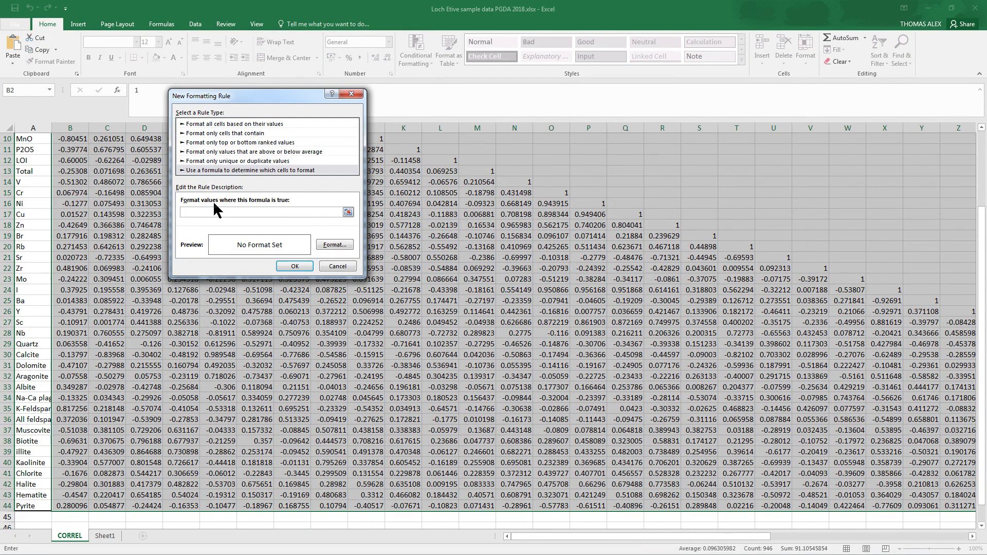
# - Enter =abs(B2)>$D$47 as the rule's formula, with a relative reference to B2 and an absolute one to r critical
pyautogui.moveTo(981, 244); pyautogui.dragTo(911, 166)
pyautogui.click(70, 150)
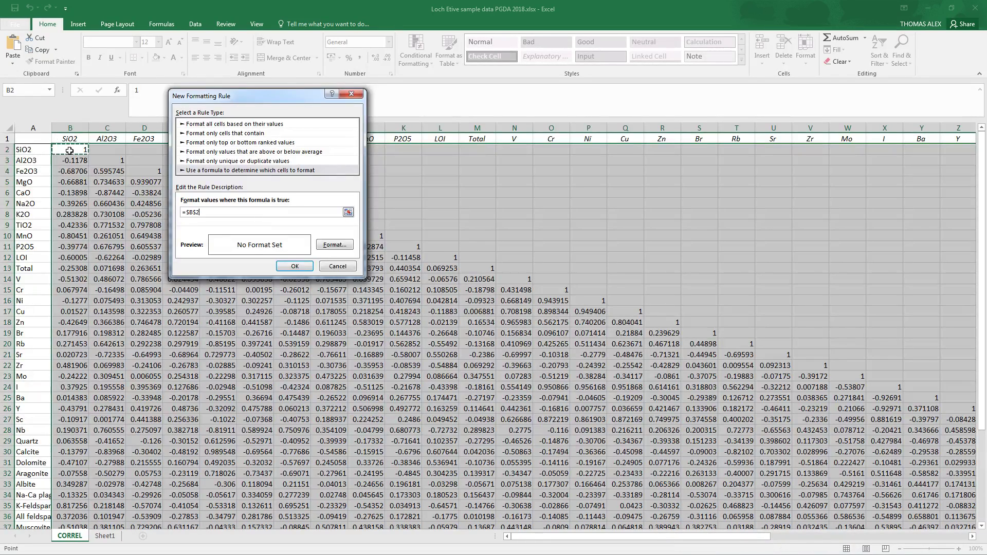
pyautogui.click(195, 213)
pyautogui.write('abs(B2)>')
pyautogui.click(335, 246)
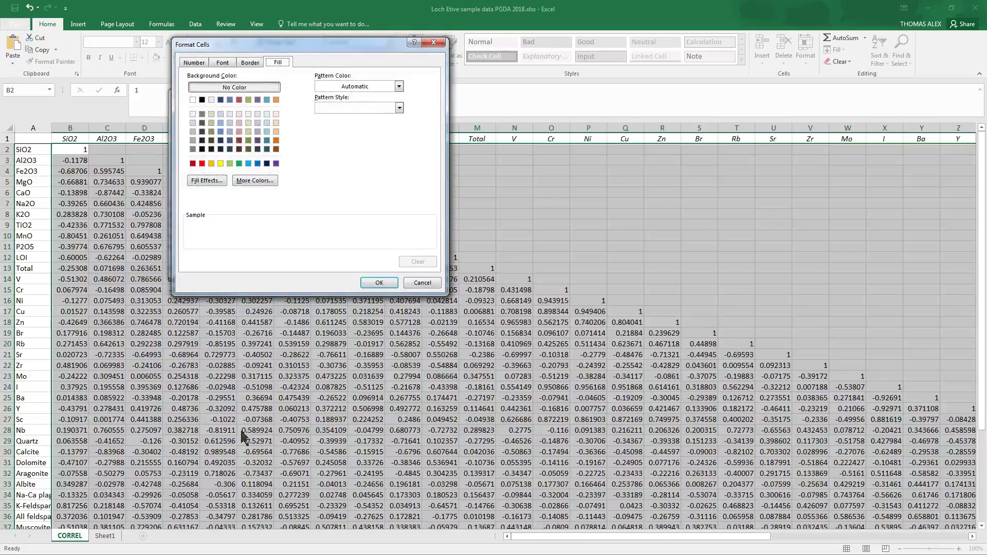
pyautogui.click(413, 284)
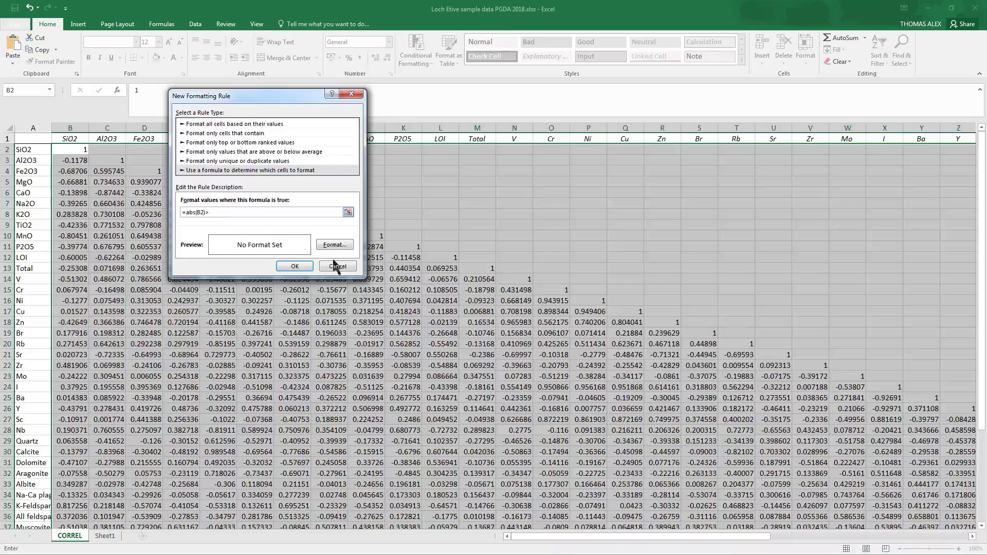
pyautogui.moveTo(983, 260); pyautogui.dragTo(984, 376)
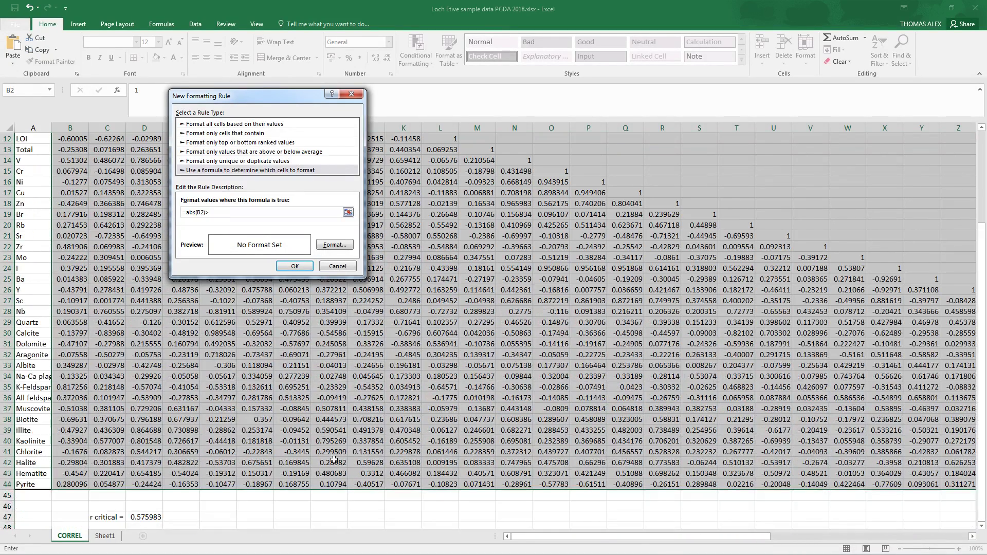
pyautogui.click(146, 516)
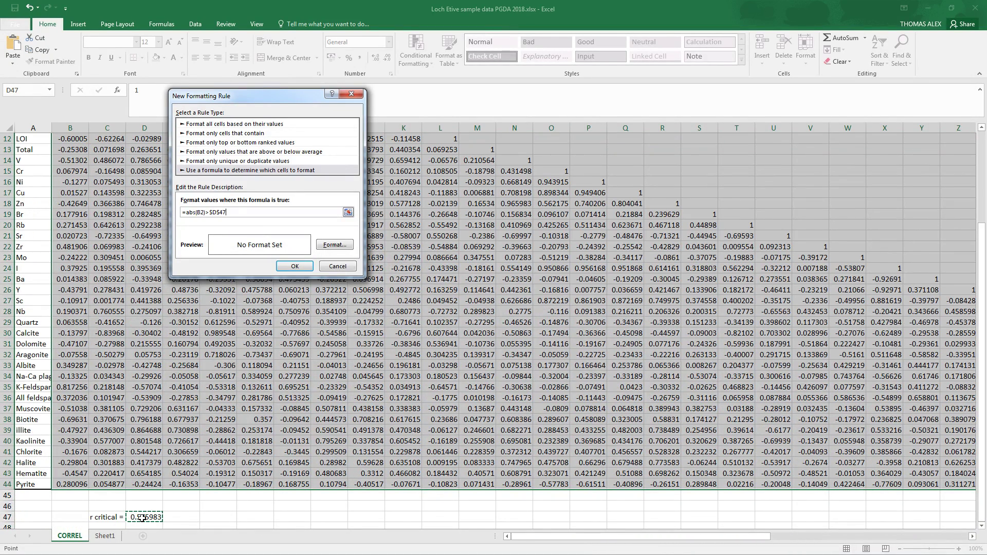
# - Set a light purple fill as the rule's format, apply the rule to the coefficients and deselect the matrix
pyautogui.click(335, 245)
pyautogui.click(258, 123)
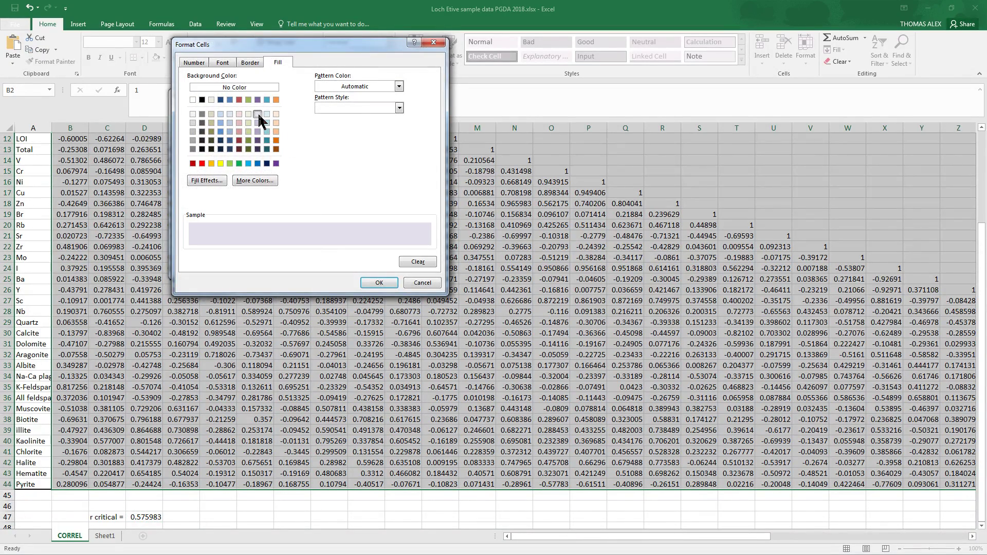
pyautogui.click(382, 284)
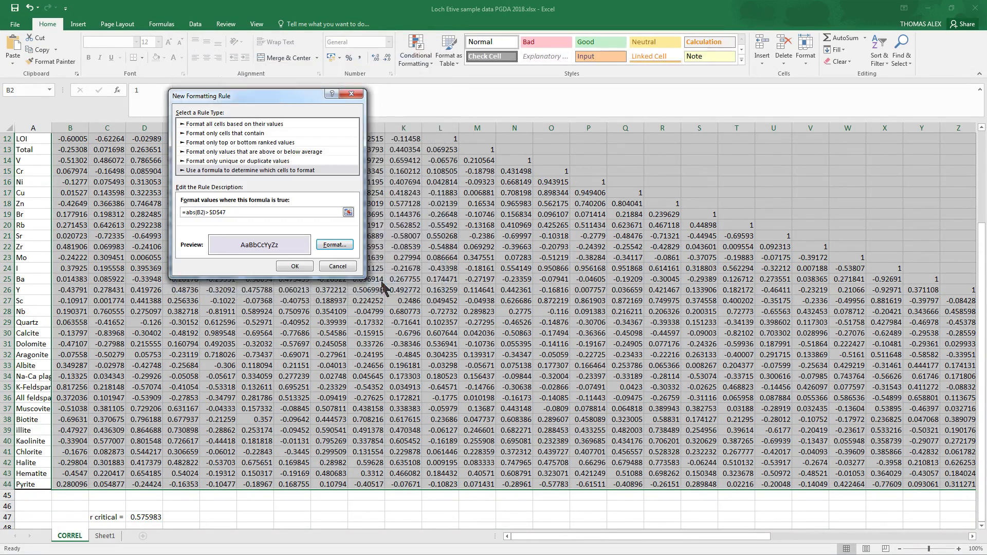
pyautogui.click(295, 265)
pyautogui.click(439, 506)
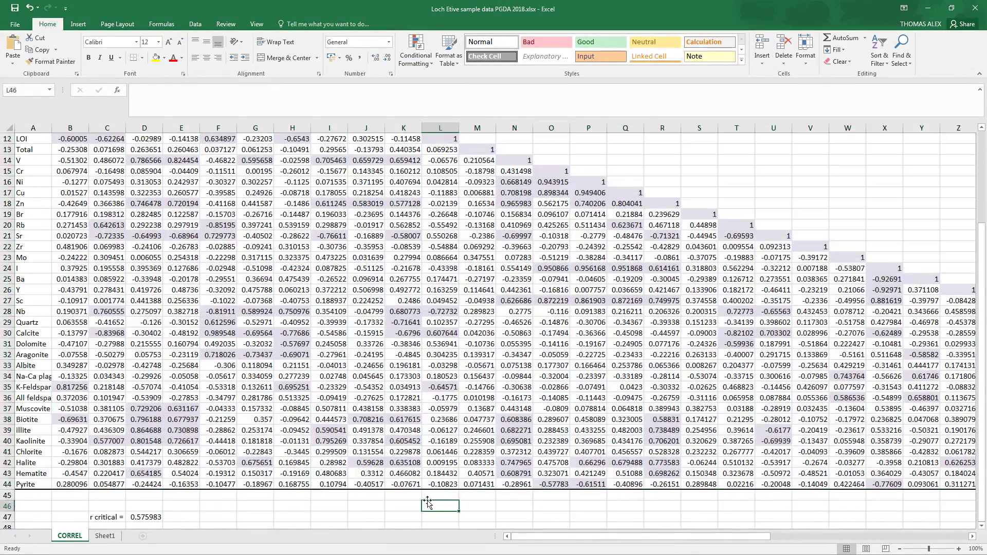
# - Examine the highlighted correlations in the CORREL matrix and compare them with the grain size, carbon and XRF sample data on Sheet1
pyautogui.scroll(2, 470, 377)
pyautogui.scroll(1, 470, 376)
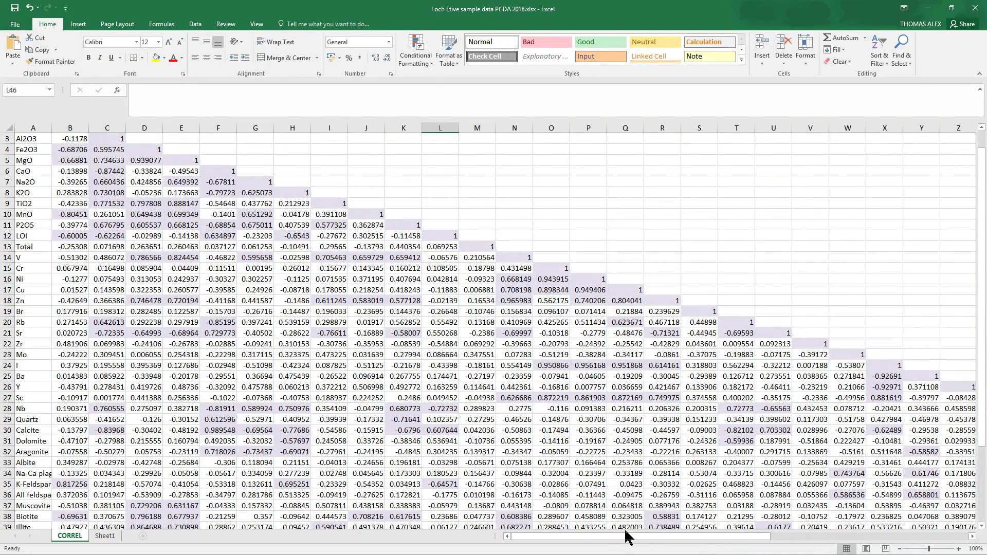
pyautogui.scroll(1, 180, 218)
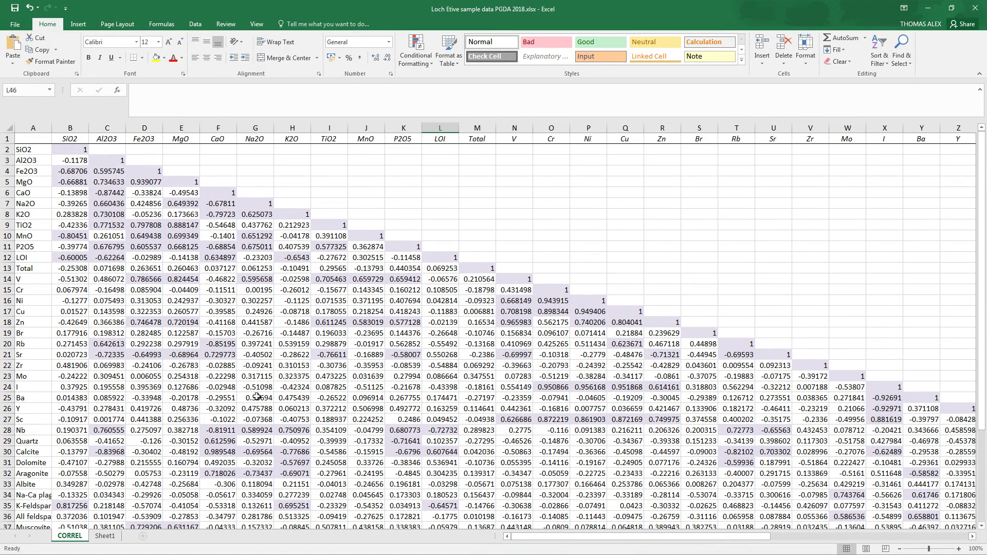
pyautogui.click(106, 536)
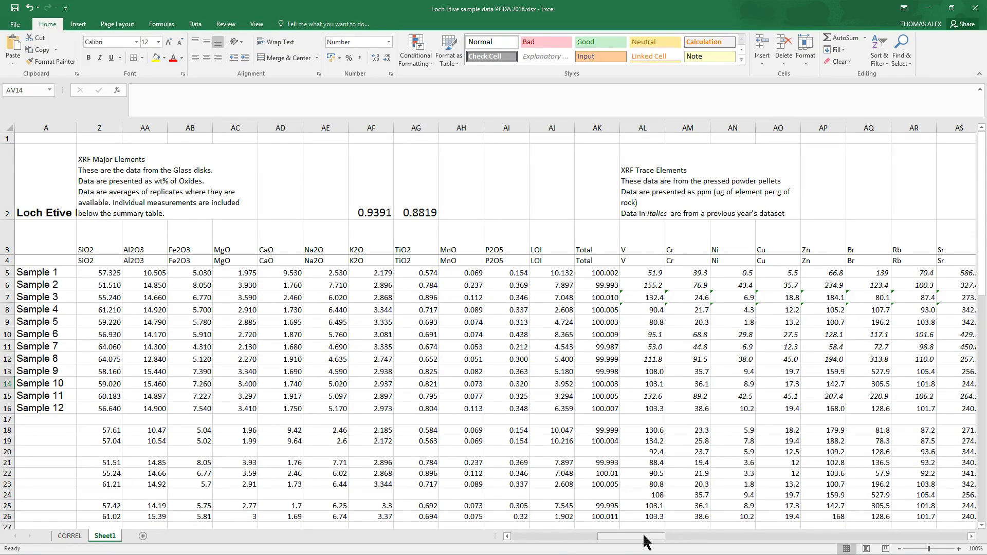
pyautogui.moveTo(643, 537); pyautogui.dragTo(582, 534)
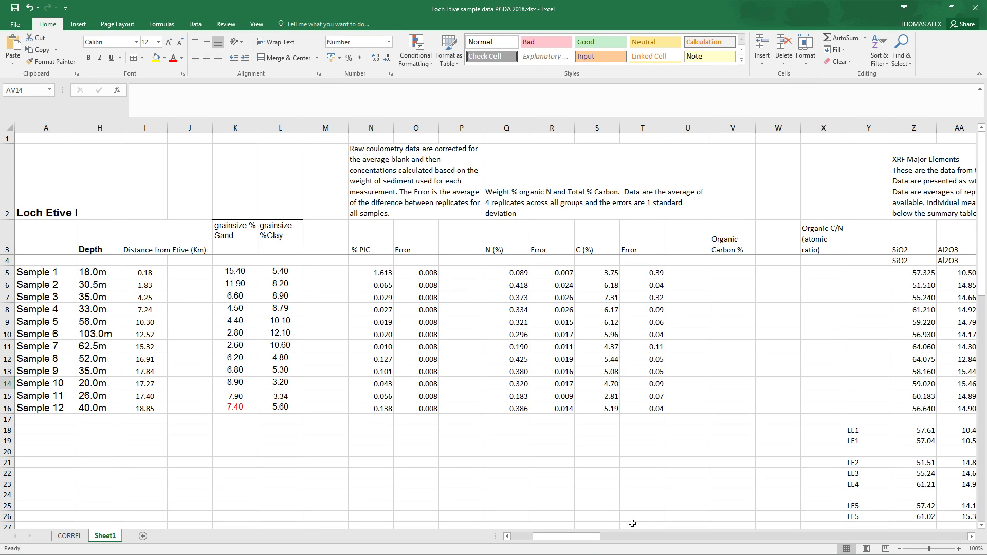
pyautogui.moveTo(580, 543); pyautogui.dragTo(661, 545)
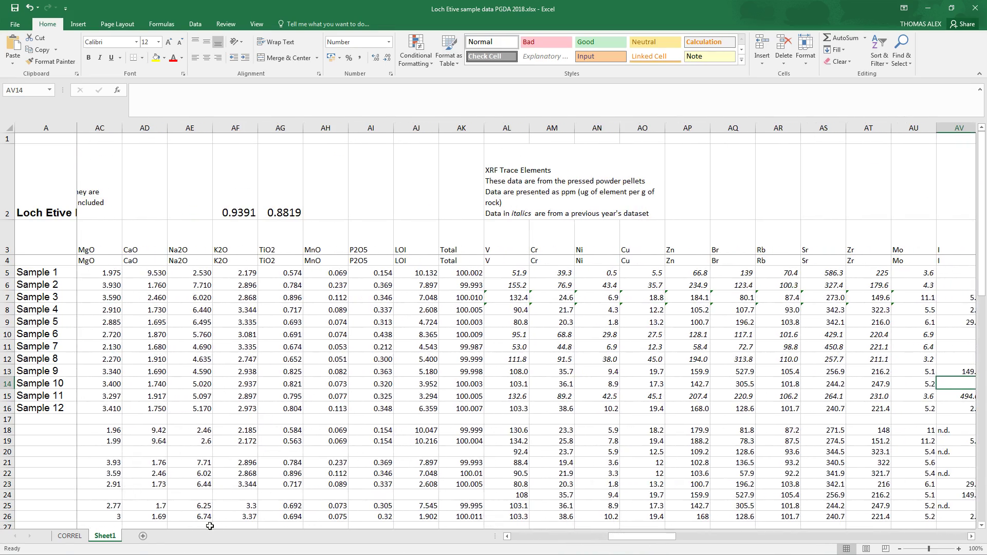
pyautogui.click(70, 536)
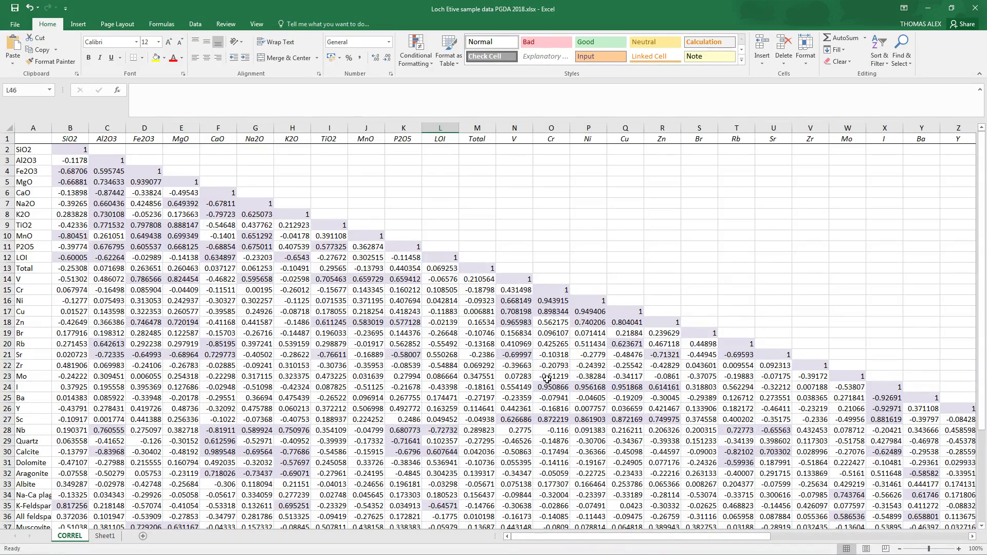
pyautogui.scroll(-4, 484, 354)
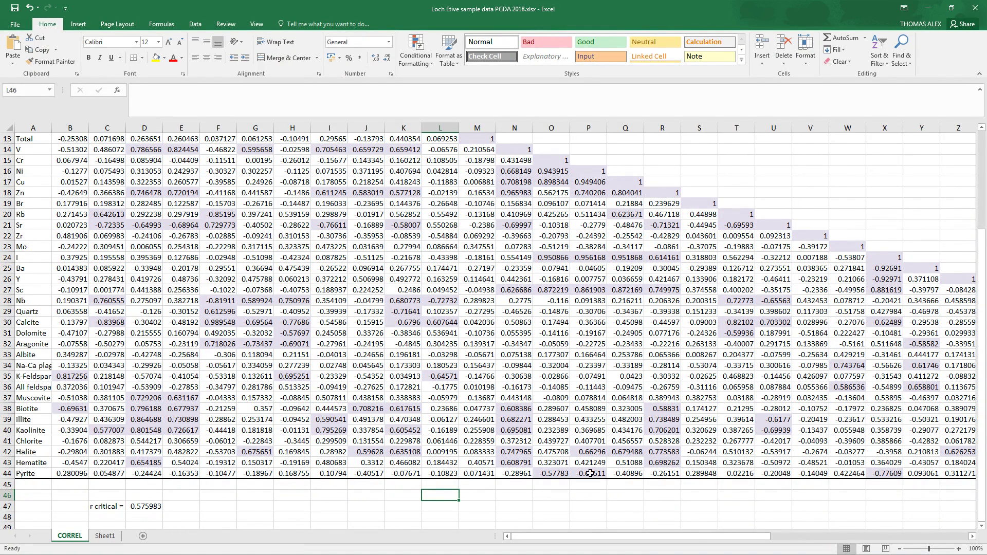
pyautogui.scroll(1, 571, 431)
pyautogui.scroll(4, 572, 430)
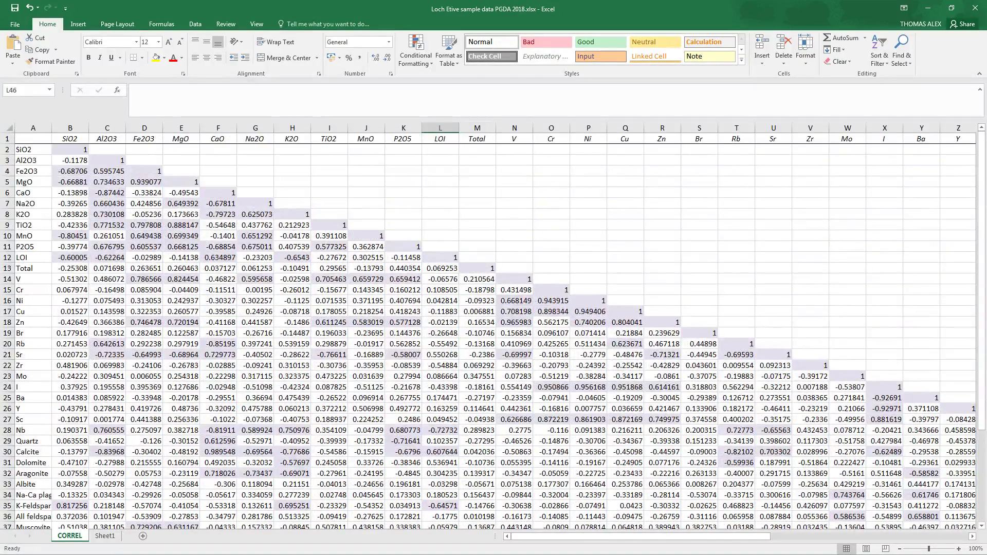